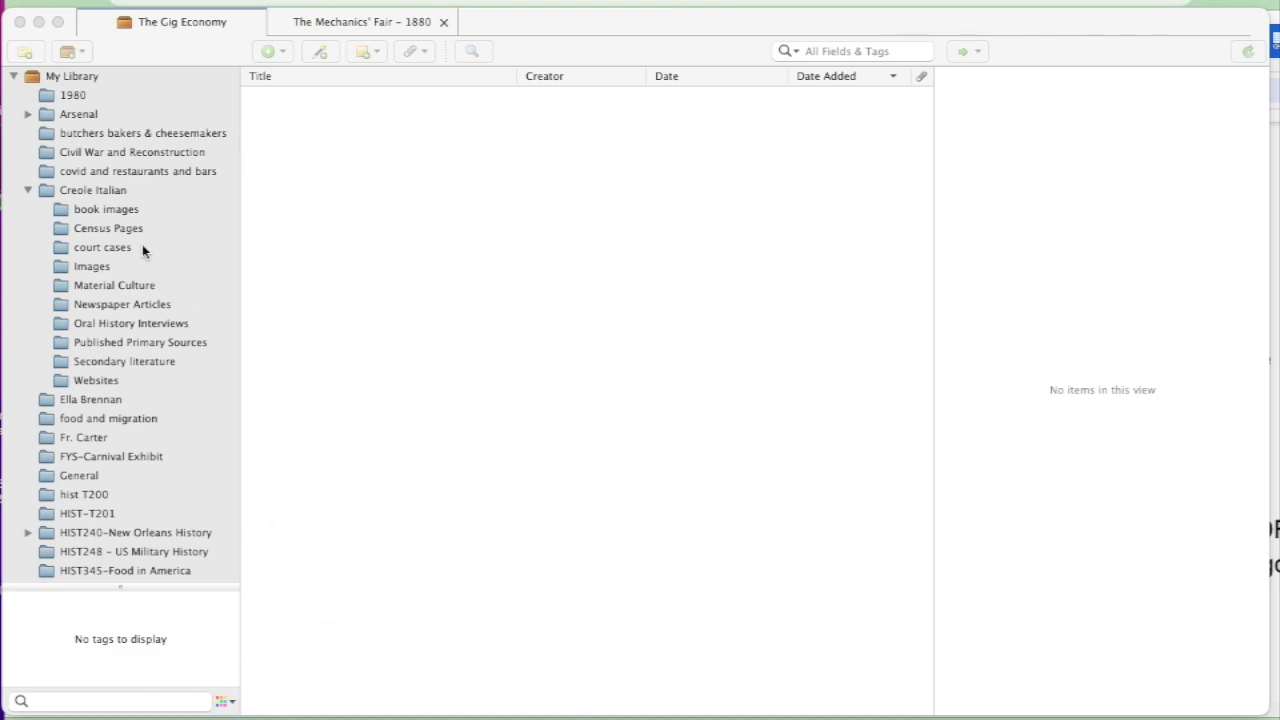
Step: Look through the collections in My Library and the list of group libraries
{"action": "scroll", "coordinate": [142, 250], "scroll_direction": "up", "scroll_amount": 2}
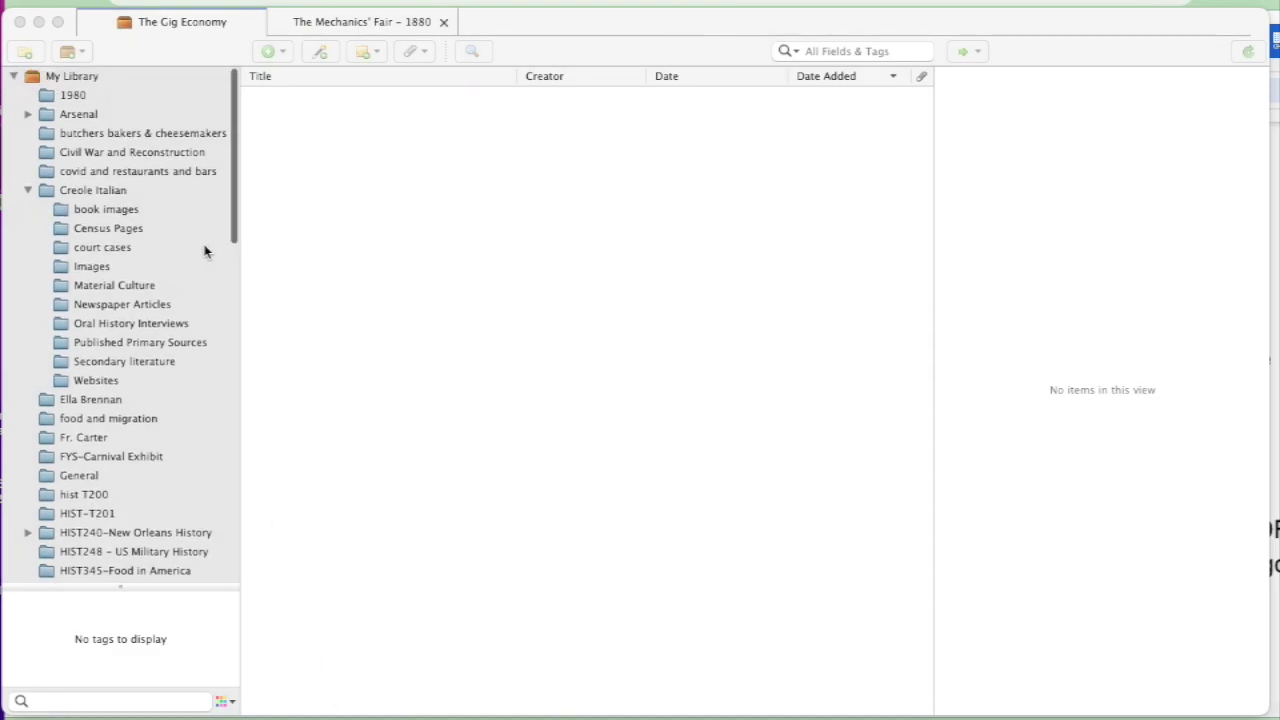
{"action": "scroll", "coordinate": [204, 251], "scroll_direction": "down", "scroll_amount": 2}
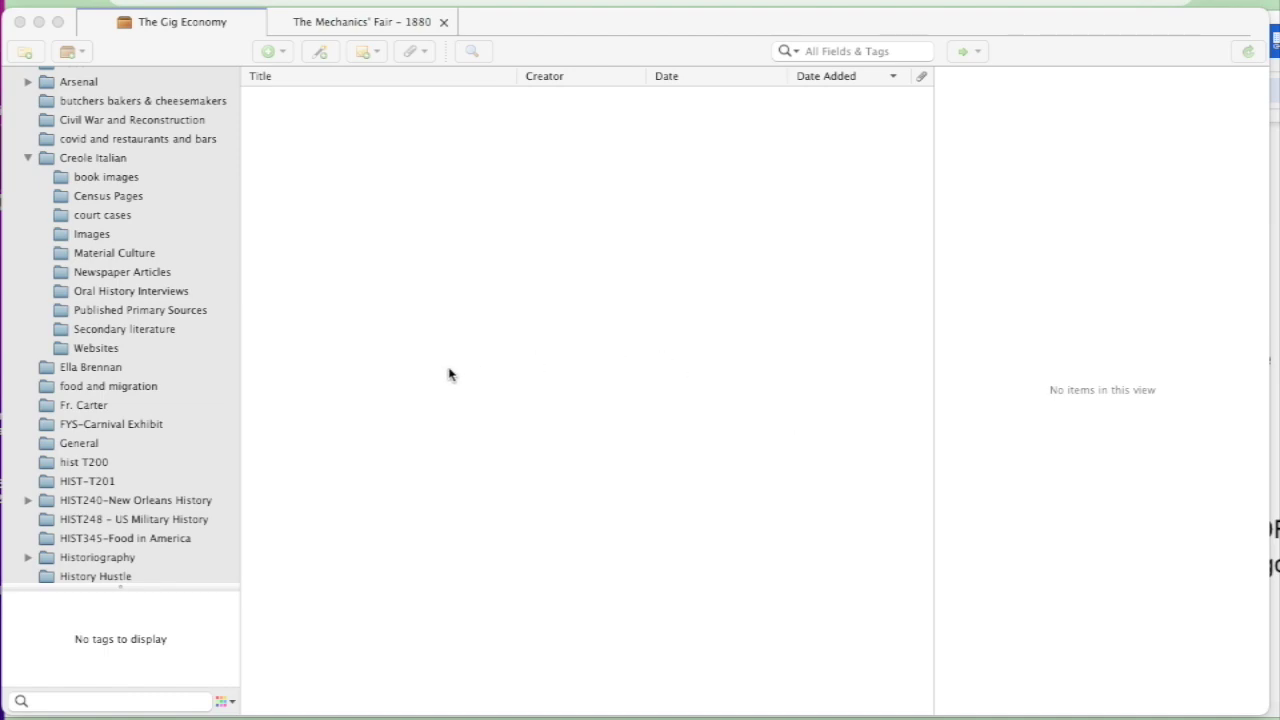
{"action": "scroll", "coordinate": [174, 266], "scroll_direction": "down", "scroll_amount": 1}
{"action": "scroll", "coordinate": [174, 266], "scroll_direction": "down", "scroll_amount": 10}
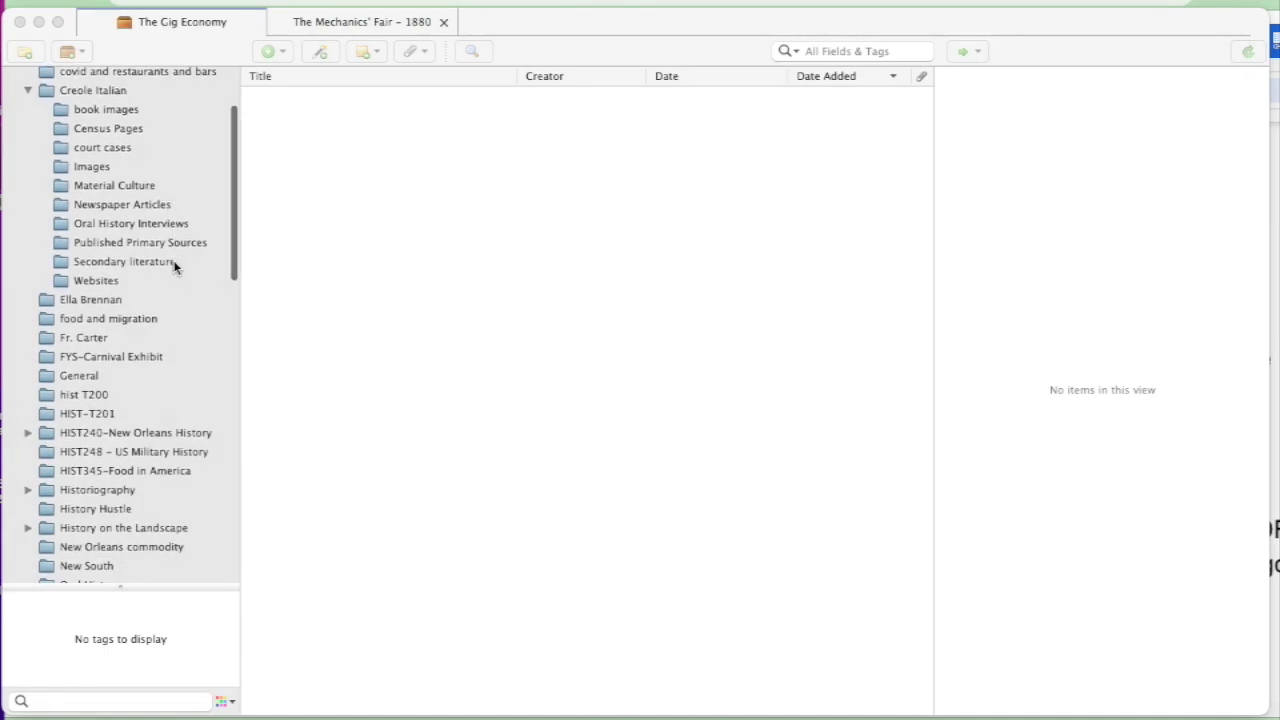
{"action": "scroll", "coordinate": [174, 266], "scroll_direction": "down", "scroll_amount": 8}
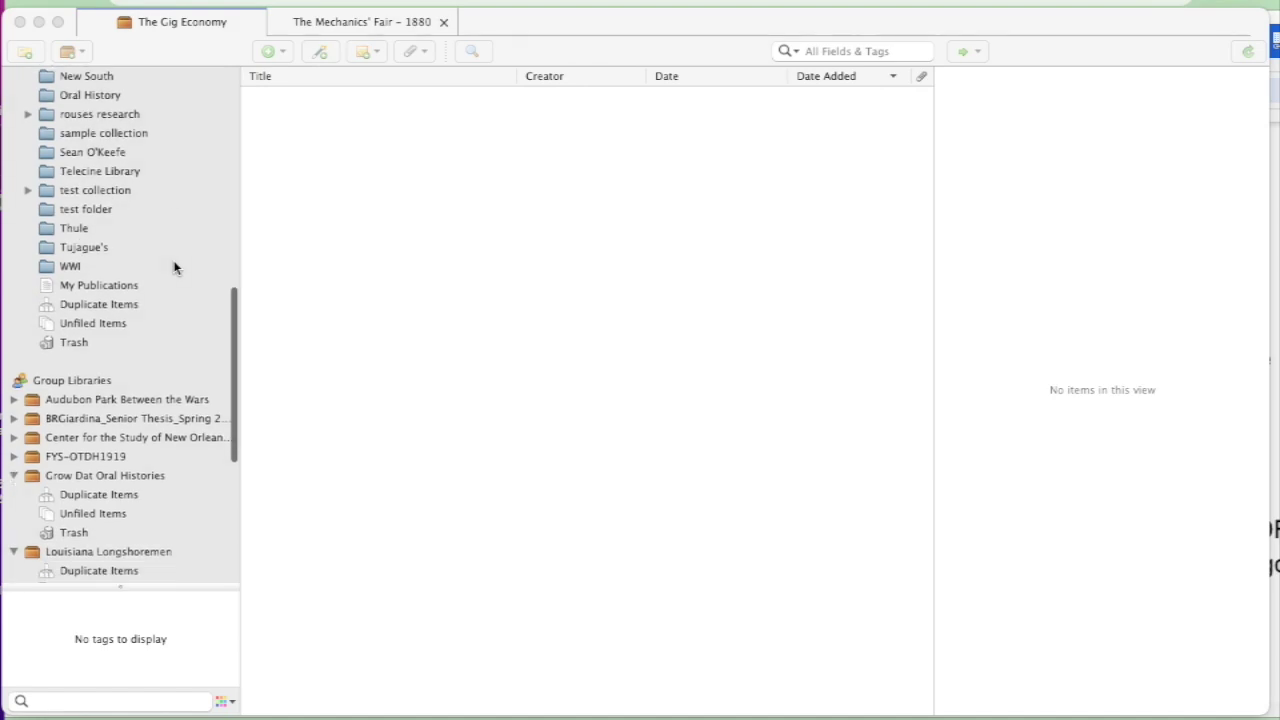
{"action": "scroll", "coordinate": [174, 266], "scroll_direction": "down", "scroll_amount": 6}
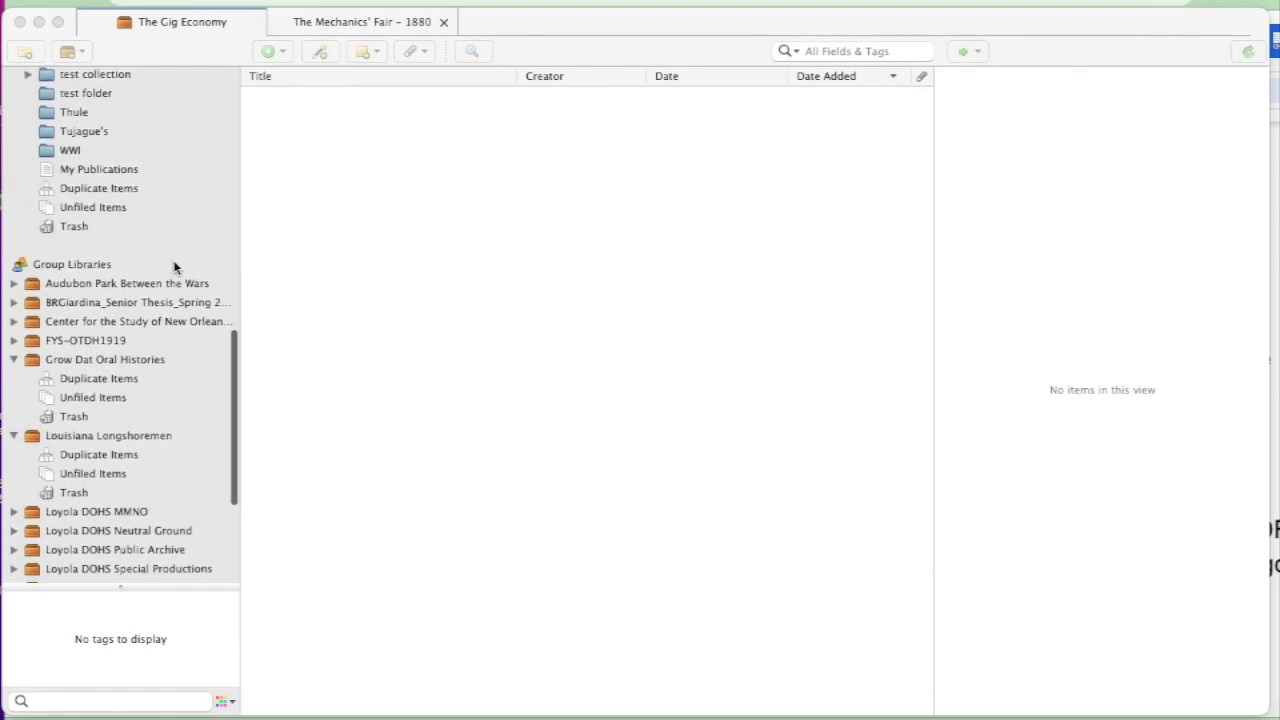
{"action": "scroll", "coordinate": [174, 266], "scroll_direction": "down", "scroll_amount": 1}
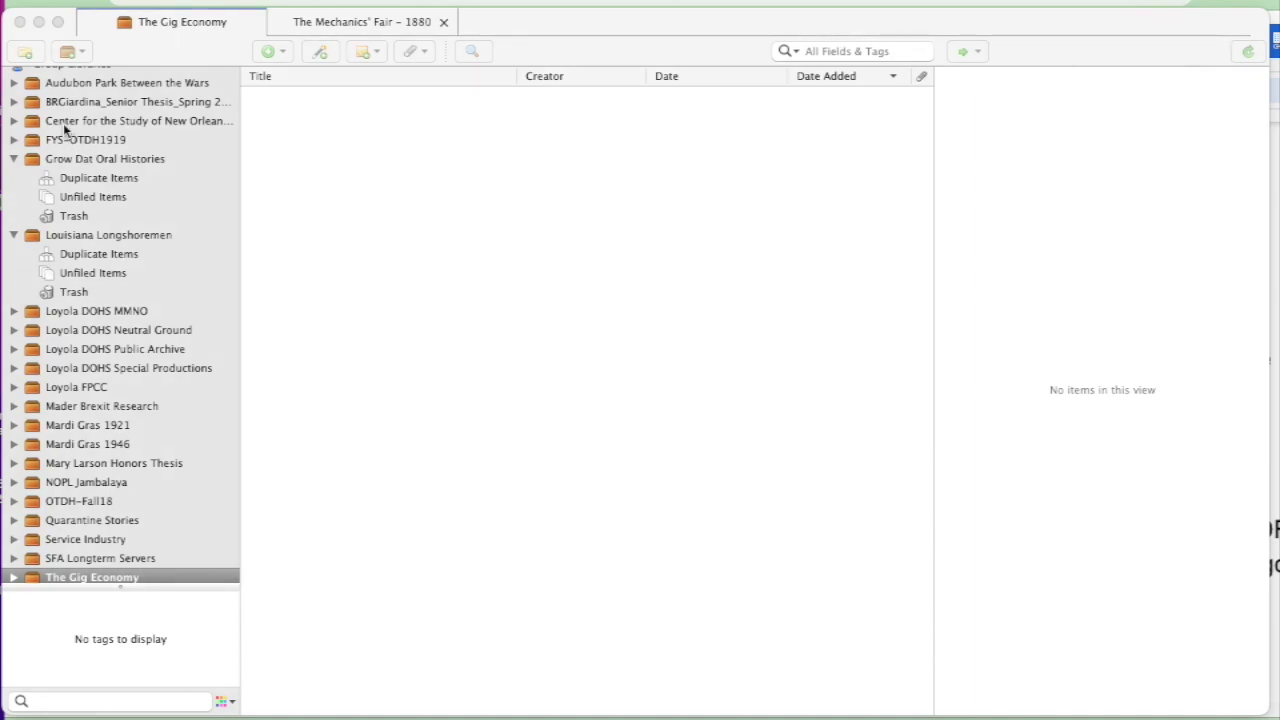
{"action": "scroll", "coordinate": [63, 123], "scroll_direction": "down", "scroll_amount": 1}
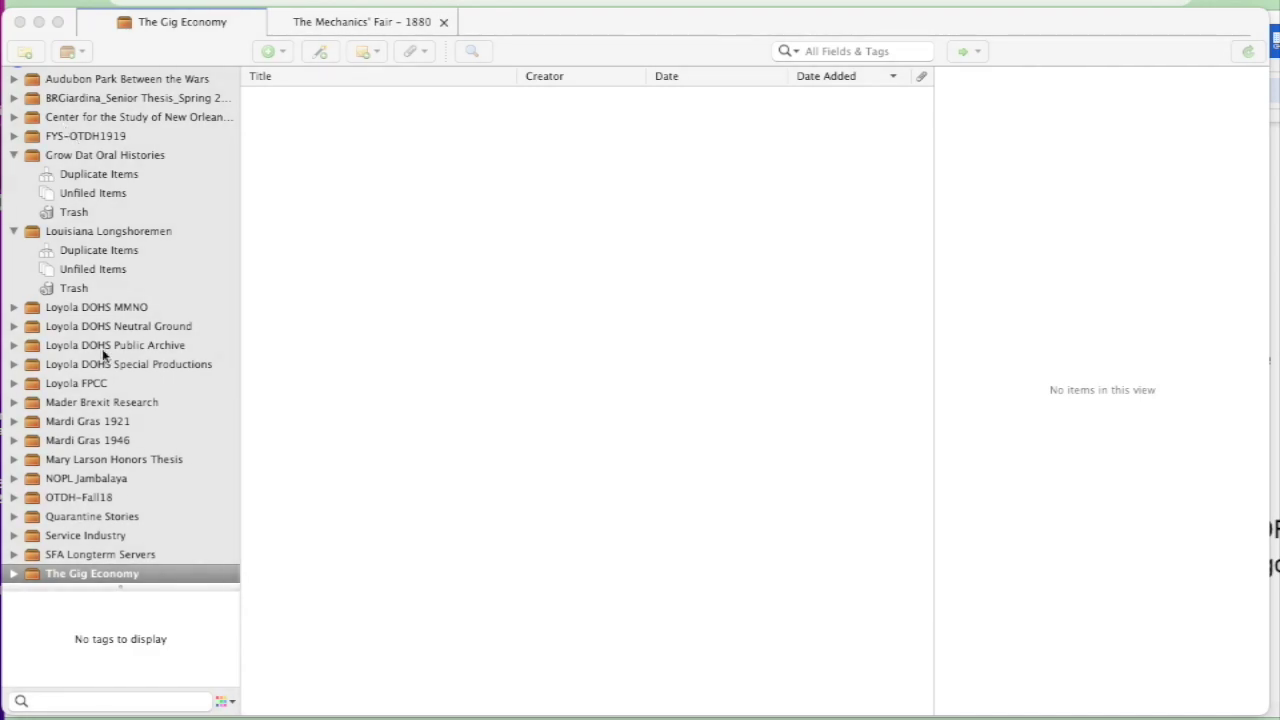
{"action": "scroll", "coordinate": [131, 309], "scroll_direction": "up", "scroll_amount": 3}
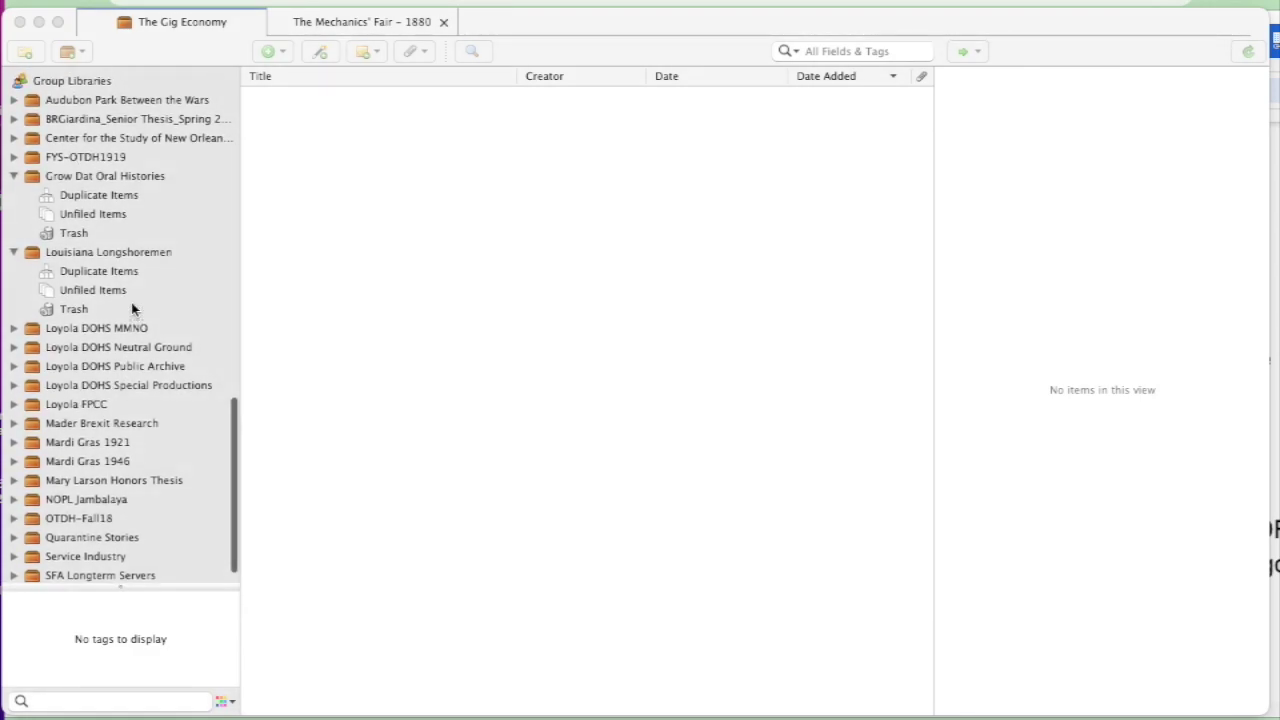
{"action": "scroll", "coordinate": [133, 309], "scroll_direction": "down", "scroll_amount": 3}
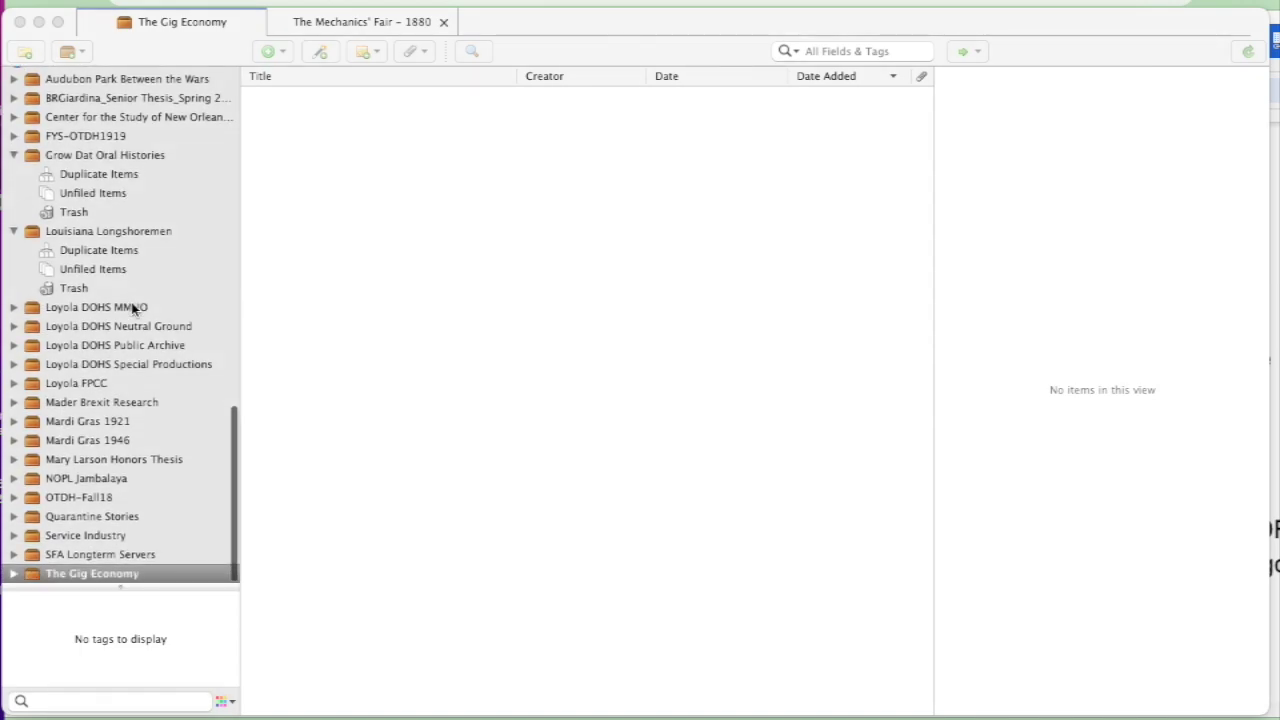
{"action": "scroll", "coordinate": [132, 307], "scroll_direction": "up", "scroll_amount": 1}
{"action": "scroll", "coordinate": [131, 306], "scroll_direction": "up", "scroll_amount": 5}
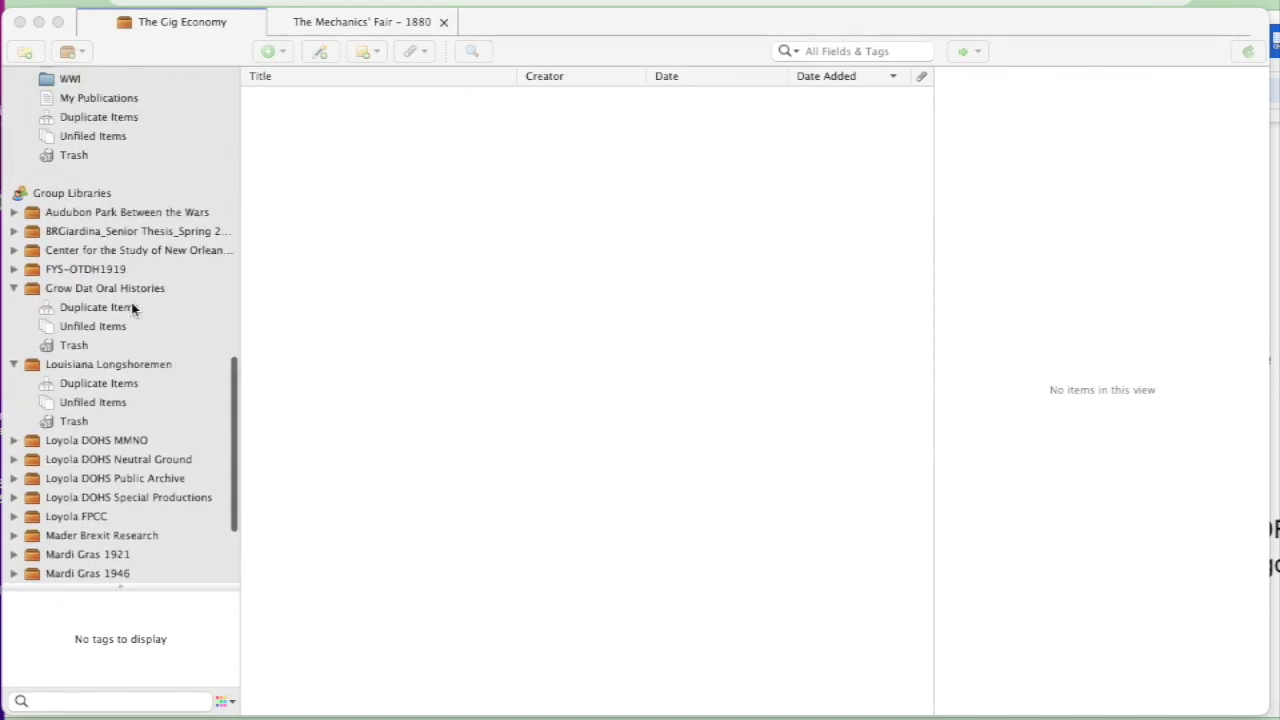
{"action": "scroll", "coordinate": [131, 302], "scroll_direction": "down", "scroll_amount": 5}
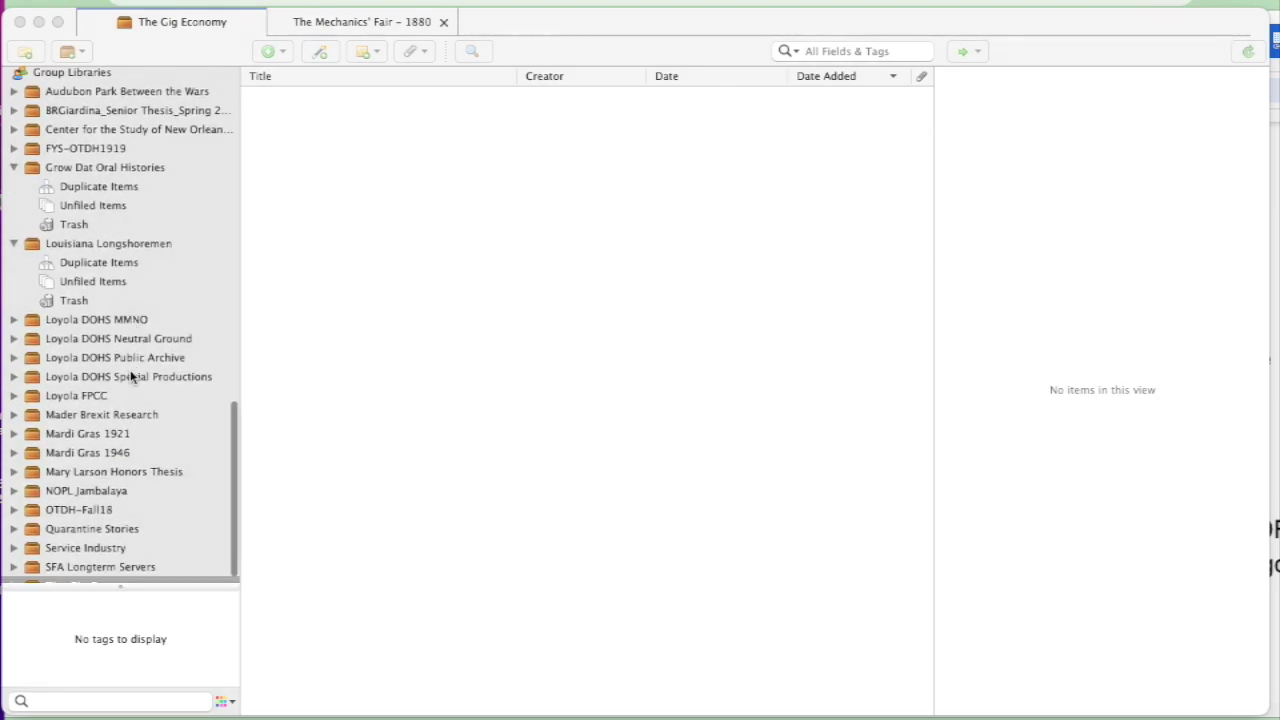
{"action": "scroll", "coordinate": [131, 374], "scroll_direction": "down", "scroll_amount": 1}
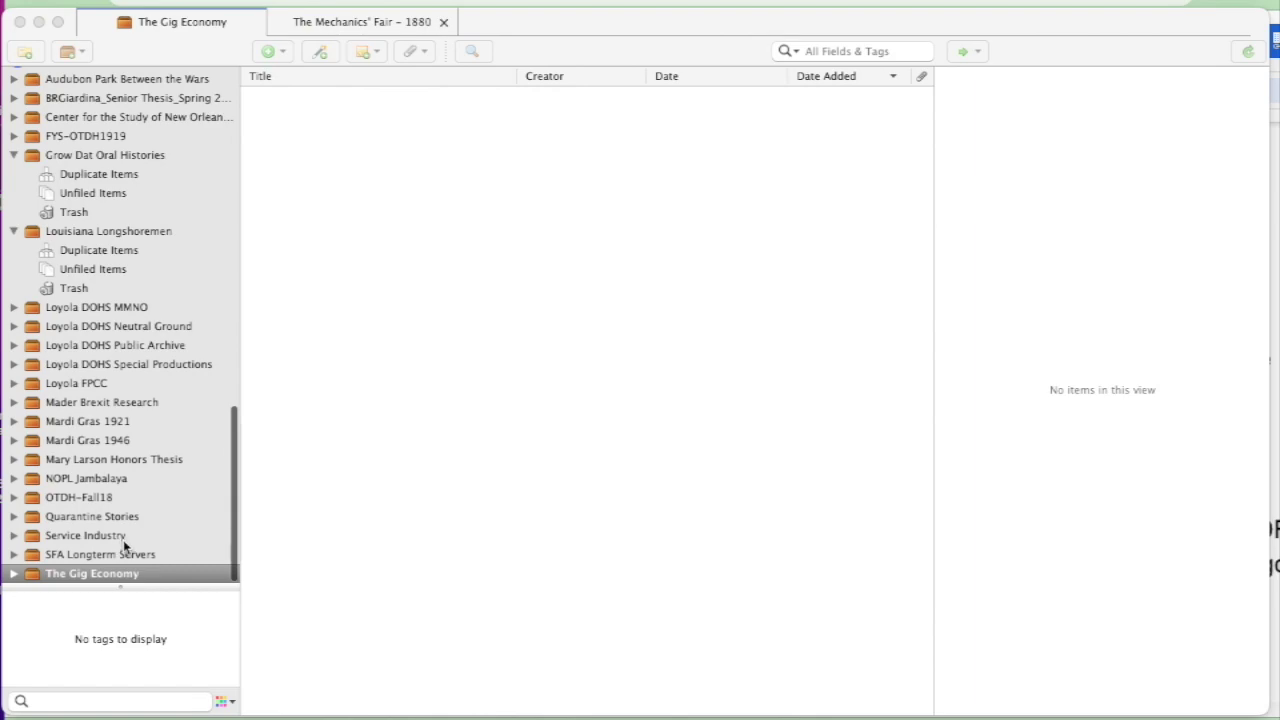
Step: Open the Louisiana Longshoremen group library and show the details of the interview dated 11/12/2012
{"action": "scroll", "coordinate": [126, 481], "scroll_direction": "up", "scroll_amount": 6}
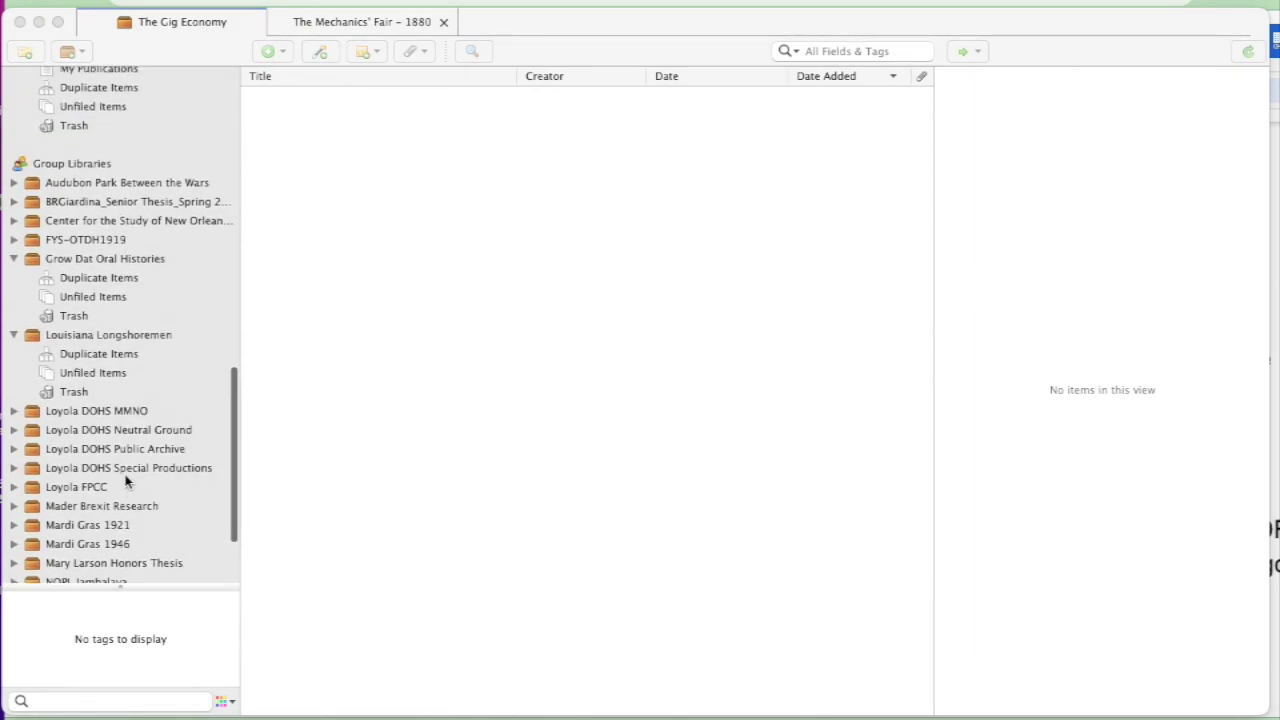
{"action": "left_click", "coordinate": [140, 334]}
{"action": "left_click", "coordinate": [138, 334]}
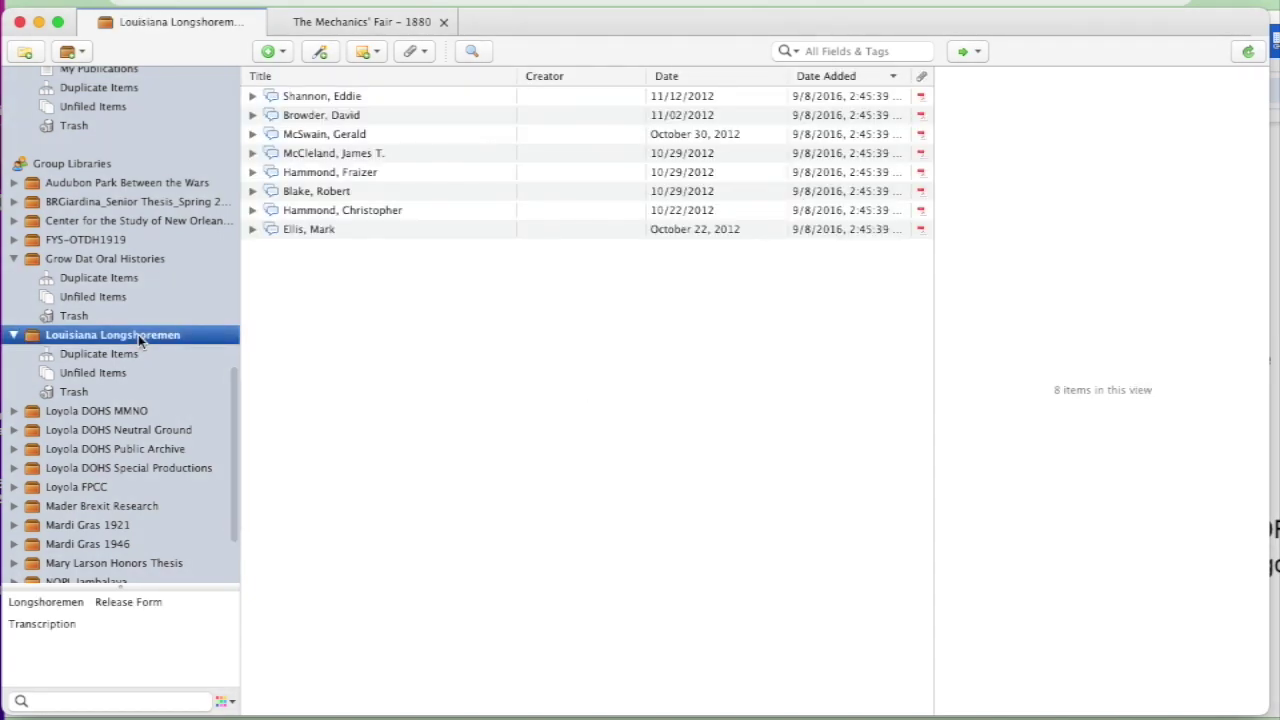
{"action": "left_click", "coordinate": [306, 96]}
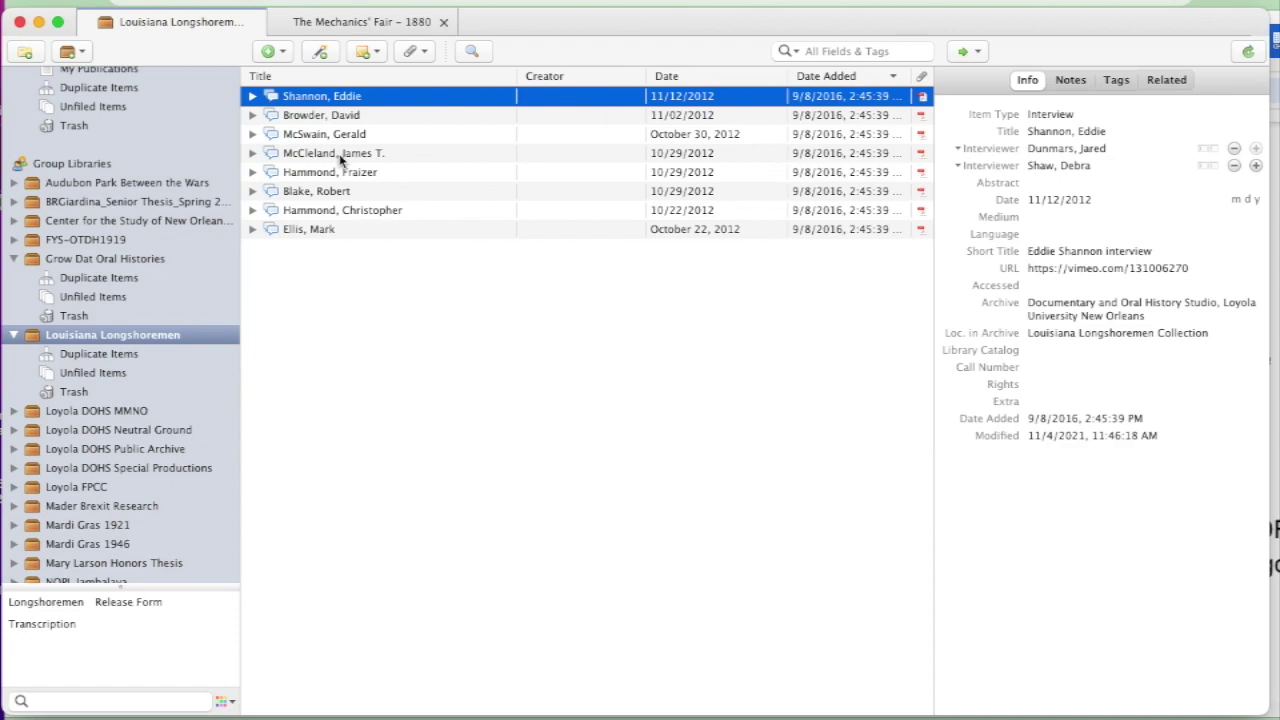
Step: Examine the interview record's info fields from the abstract onward, leaving them as they are
{"action": "left_click", "coordinate": [1063, 183]}
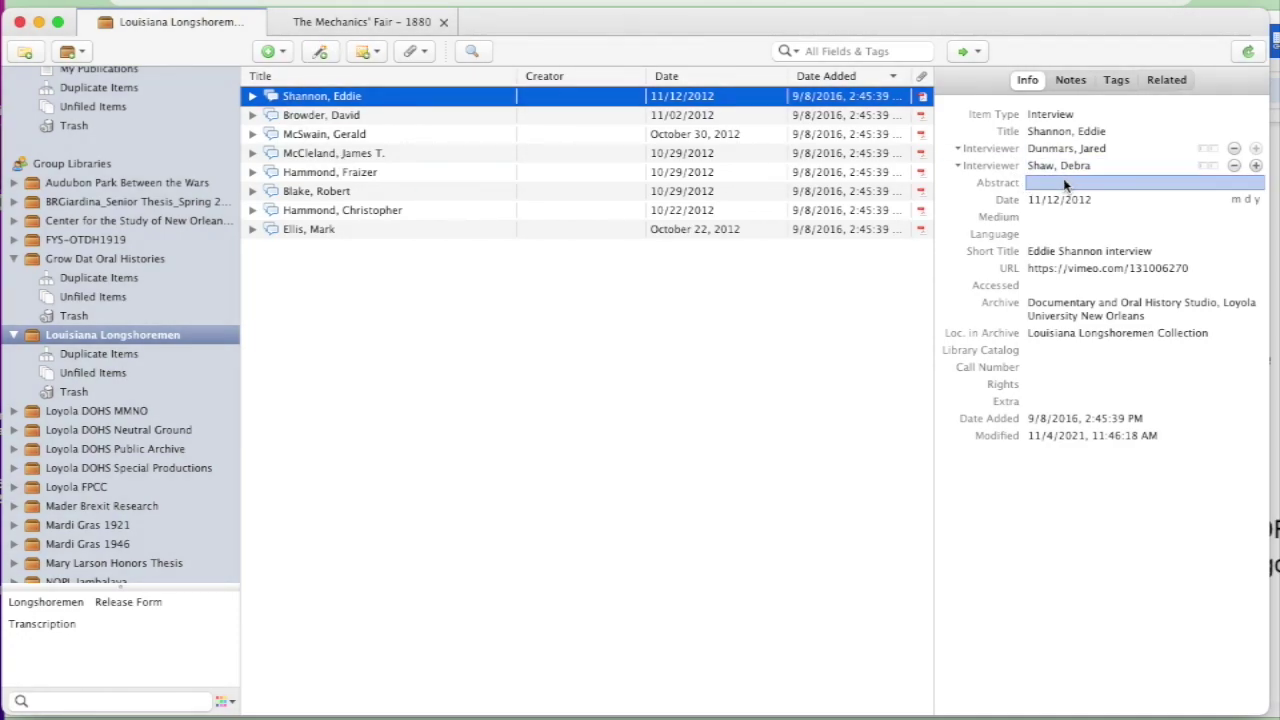
{"action": "key", "text": "Tab"}
{"action": "key", "text": "Tab"}
{"action": "key", "text": "Tab"}
{"action": "key", "text": "Tab"}
{"action": "key", "text": "shift+Tab"}
{"action": "left_click", "coordinate": [753, 100]}
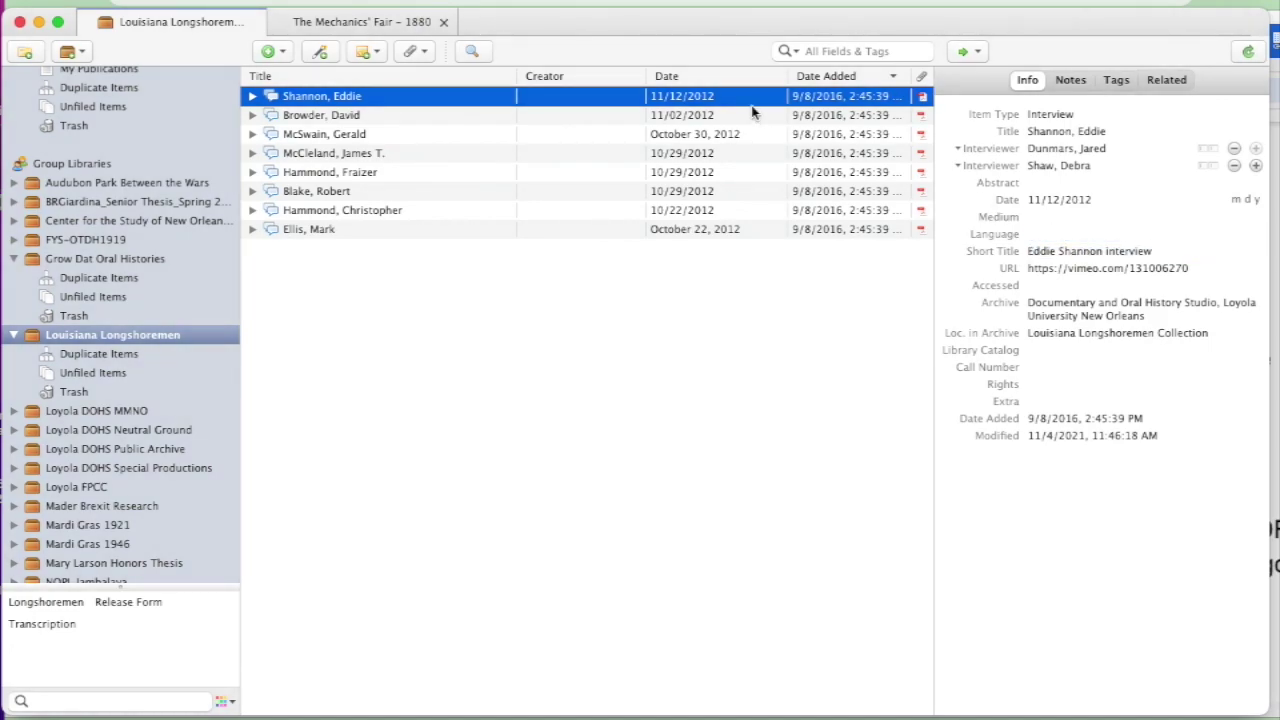
Step: Open the transcript PDF attached to the 11/12/2012 interview and skim its first pages
{"action": "left_click", "coordinate": [253, 96]}
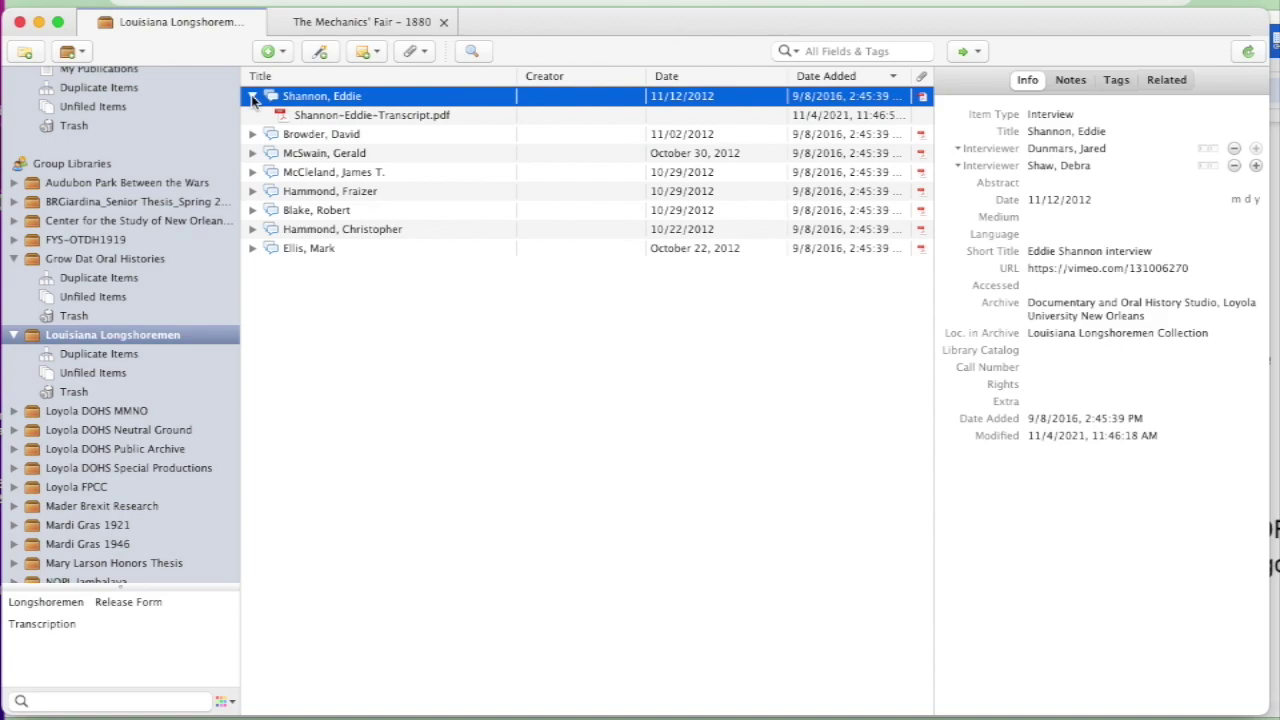
{"action": "left_click", "coordinate": [315, 118]}
{"action": "double_click", "coordinate": [315, 118]}
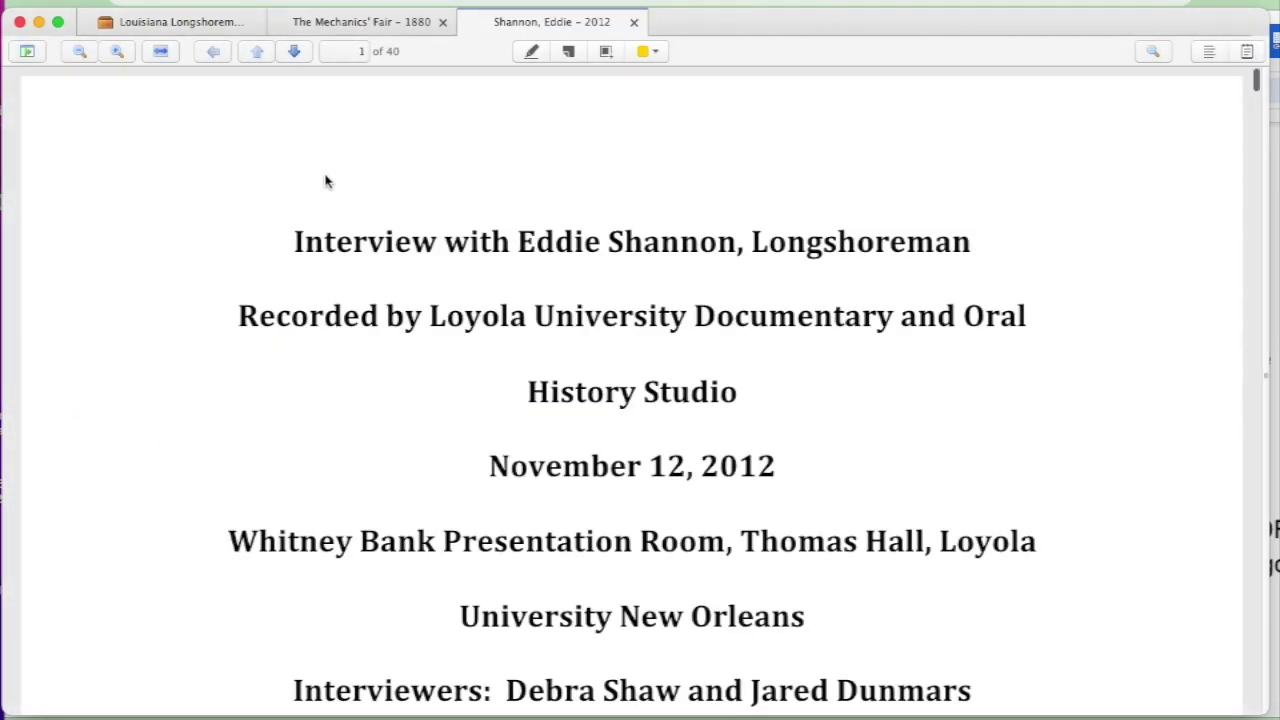
{"action": "scroll", "coordinate": [325, 181], "scroll_direction": "down", "scroll_amount": 10}
{"action": "scroll", "coordinate": [325, 181], "scroll_direction": "down", "scroll_amount": 5}
{"action": "scroll", "coordinate": [325, 181], "scroll_direction": "up", "scroll_amount": 7}
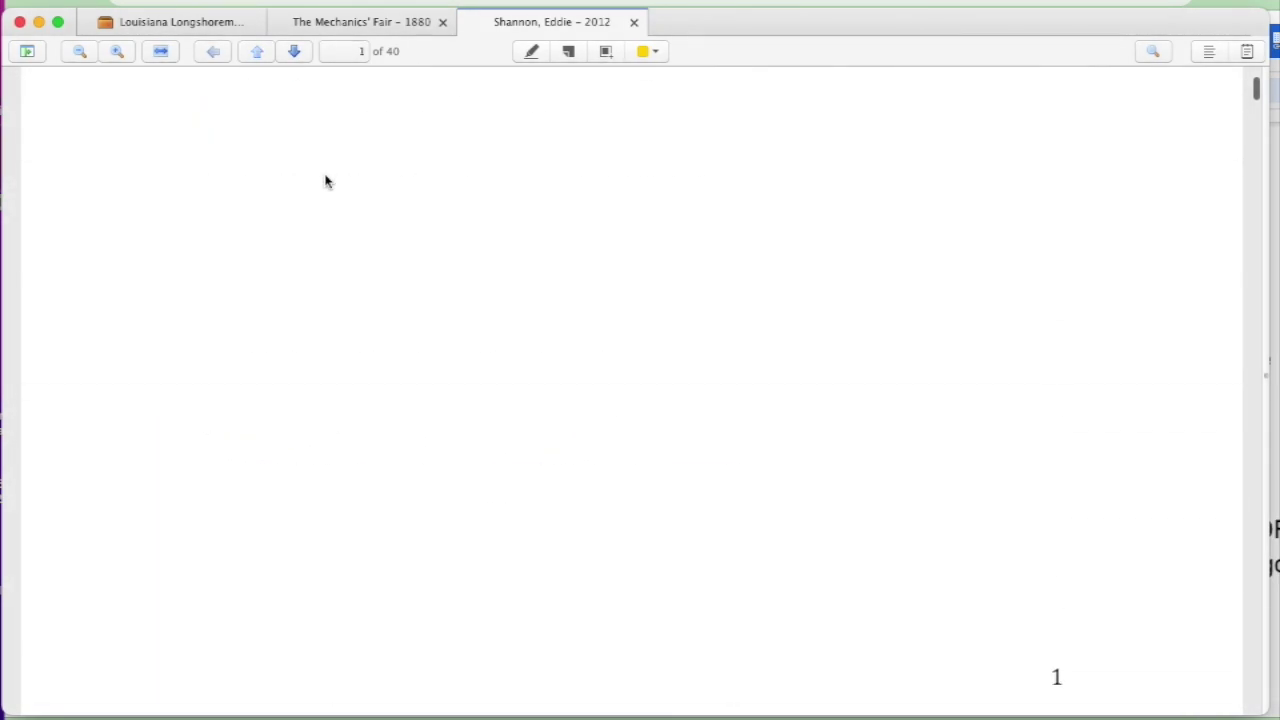
Step: Return to the library, open the 11/12/2012 interview's linked Vimeo page in the browser and look over the video's description
{"action": "left_click", "coordinate": [346, 22]}
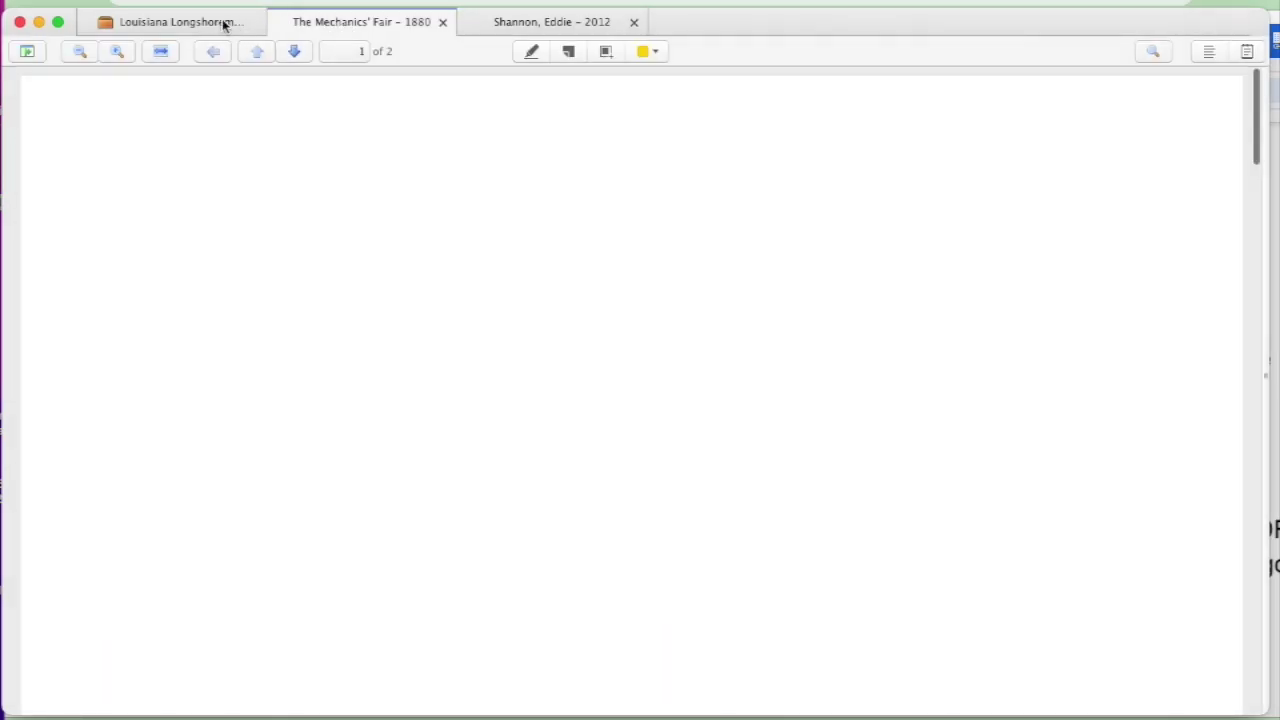
{"action": "left_click", "coordinate": [226, 22]}
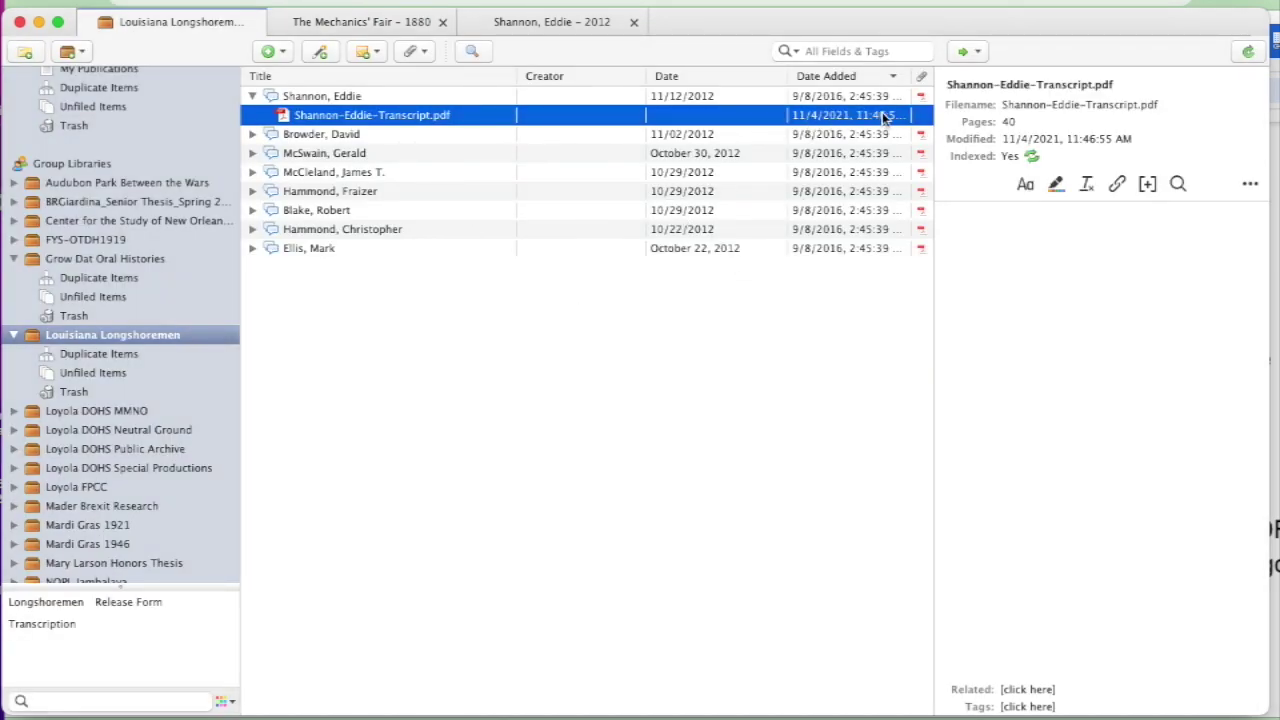
{"action": "left_click", "coordinate": [500, 96]}
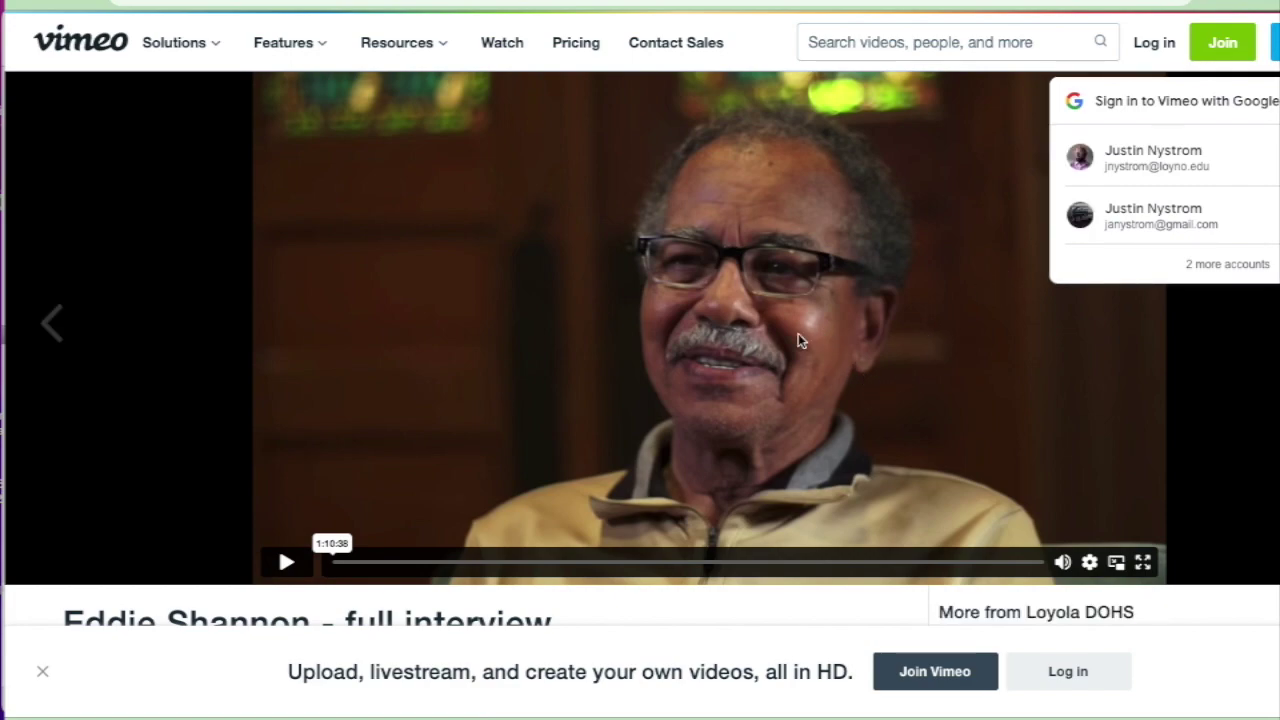
{"action": "scroll", "coordinate": [798, 341], "scroll_direction": "down", "scroll_amount": 5}
{"action": "scroll", "coordinate": [798, 341], "scroll_direction": "up", "scroll_amount": 3}
{"action": "scroll", "coordinate": [798, 341], "scroll_direction": "down", "scroll_amount": 1}
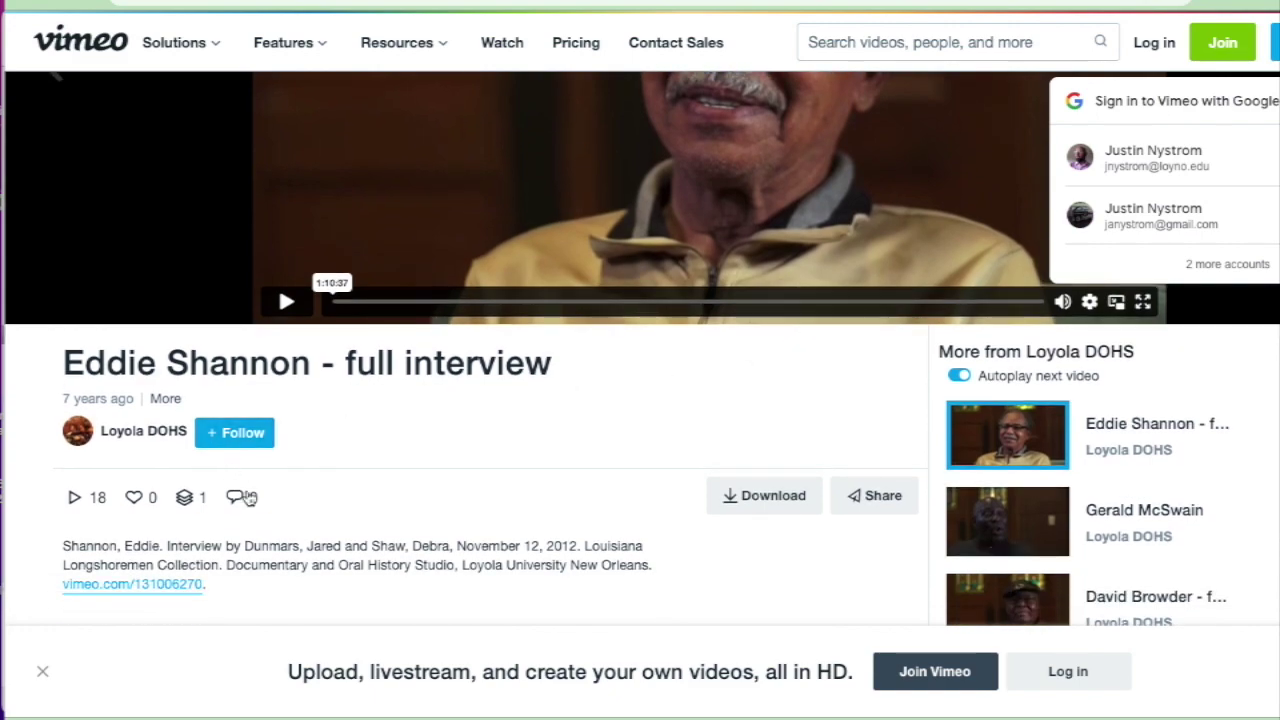
{"action": "scroll", "coordinate": [357, 571], "scroll_direction": "down", "scroll_amount": 1}
{"action": "scroll", "coordinate": [500, 480], "scroll_direction": "up", "scroll_amount": 1}
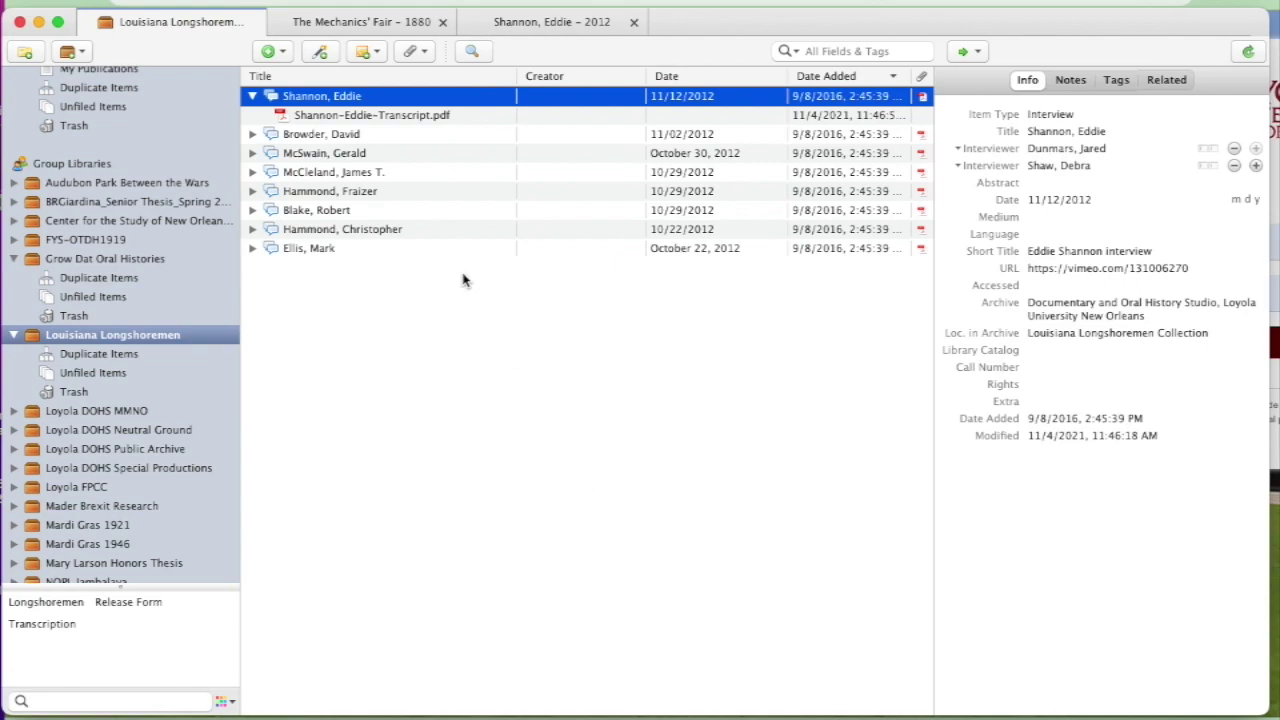
Step: Switch back to Zotero and create a new Interview item in The Gig Economy group library
{"action": "scroll", "coordinate": [191, 316], "scroll_direction": "down", "scroll_amount": 5}
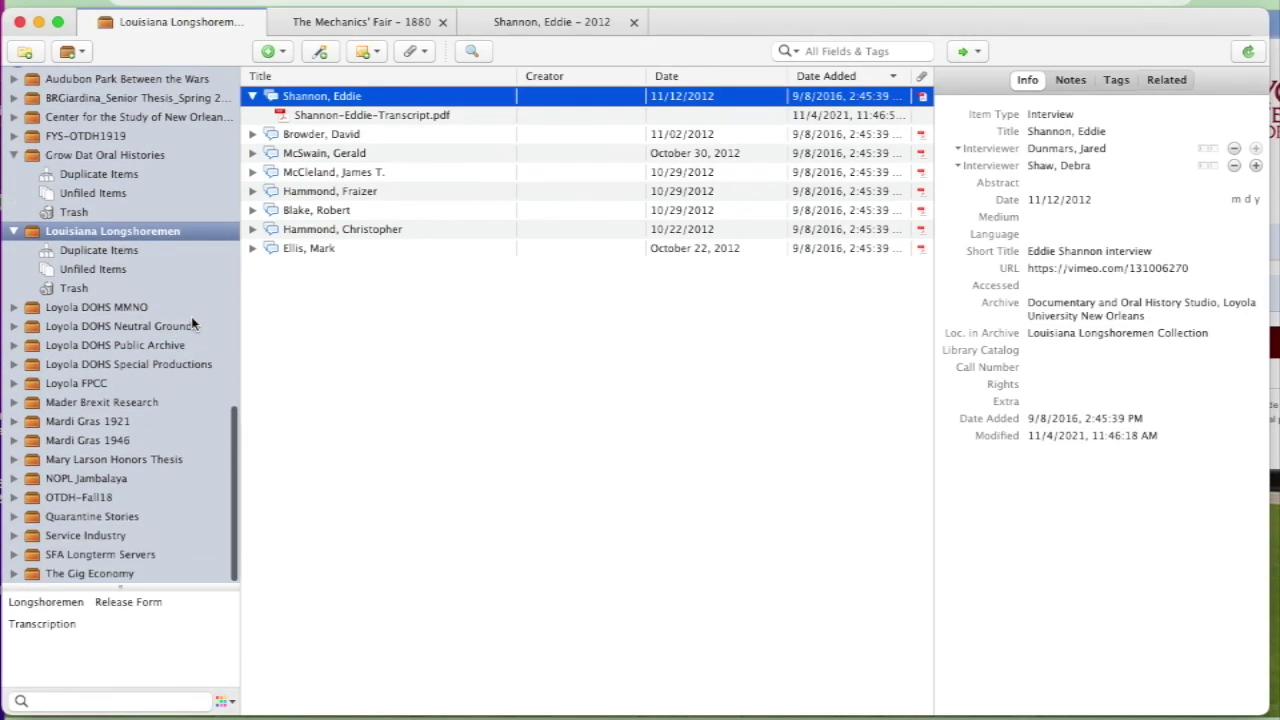
{"action": "left_click", "coordinate": [119, 573]}
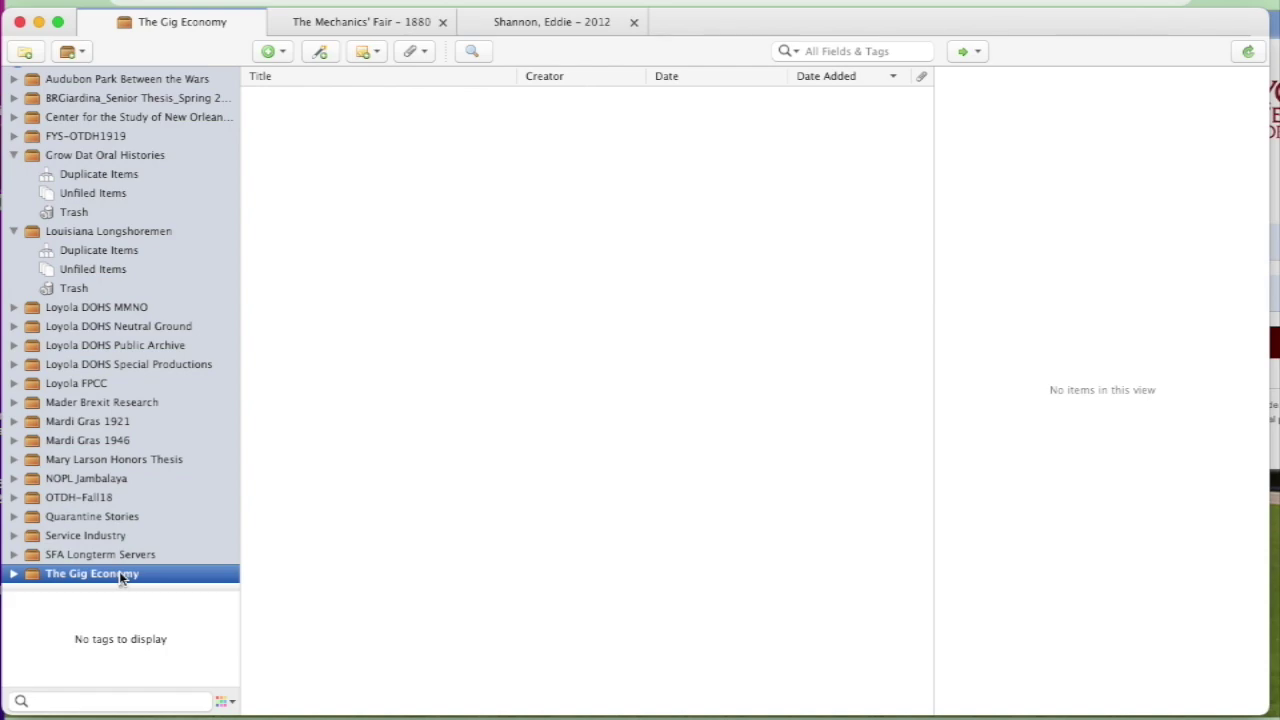
{"action": "left_click", "coordinate": [285, 54]}
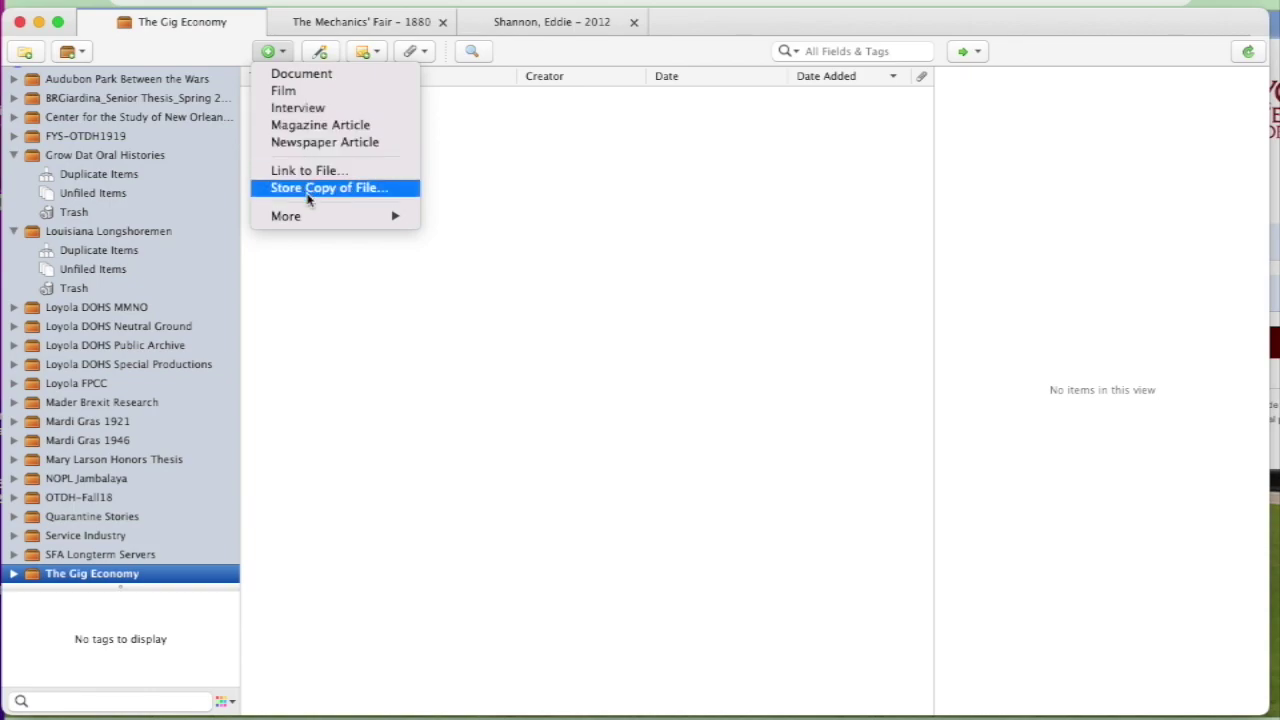
{"action": "mouse_move", "coordinate": [330, 222]}
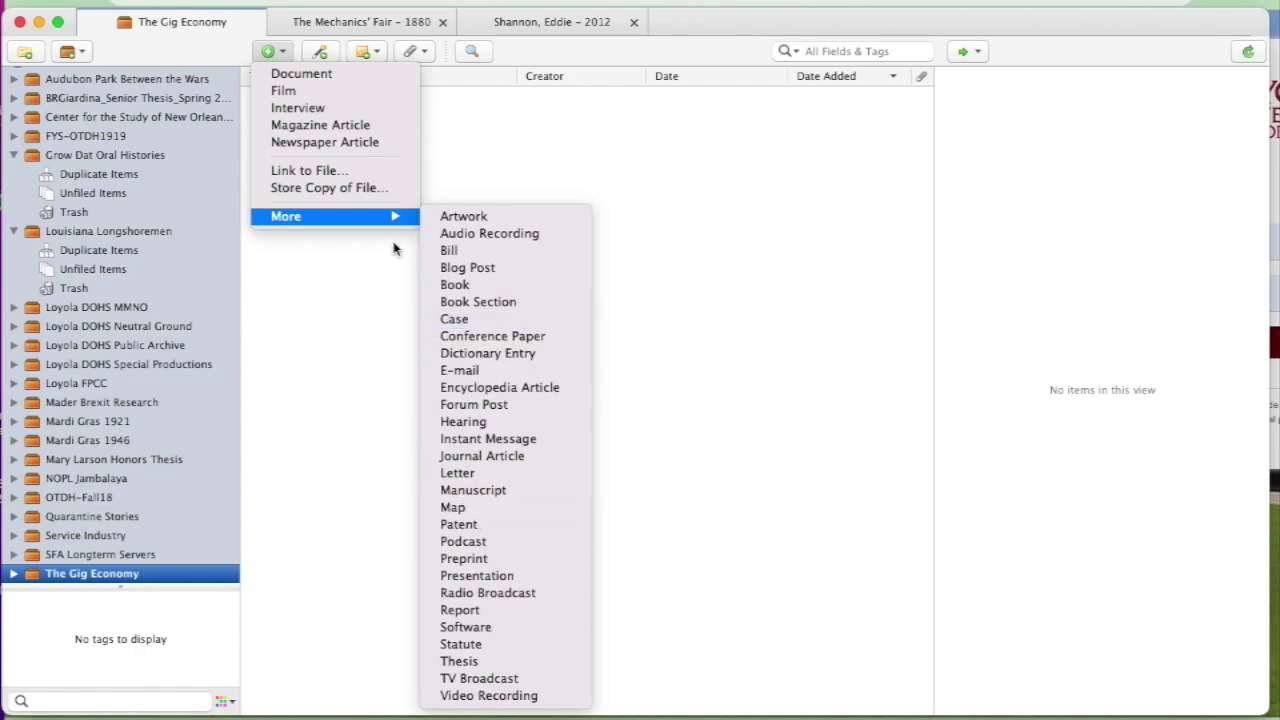
{"action": "left_click", "coordinate": [321, 110]}
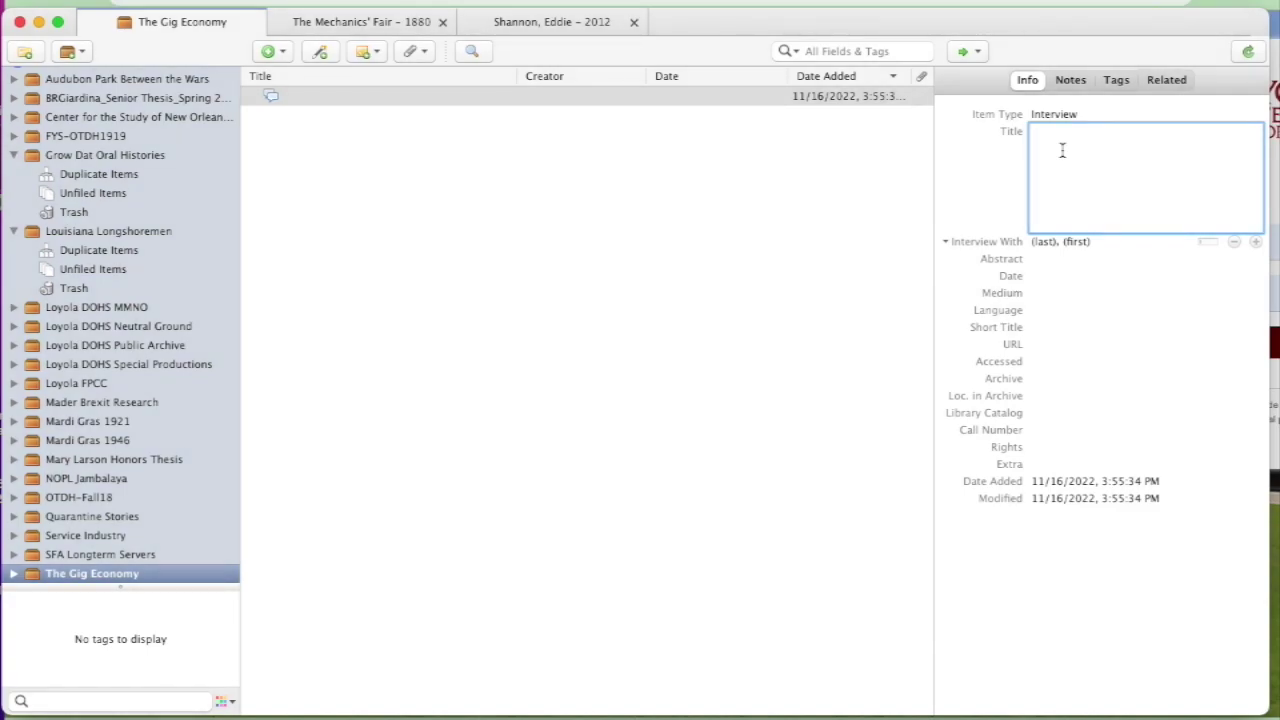
Step: Title the new item with the interviewee's full name followed by "Interview"
{"action": "type", "text": "Joe Smith INter"}
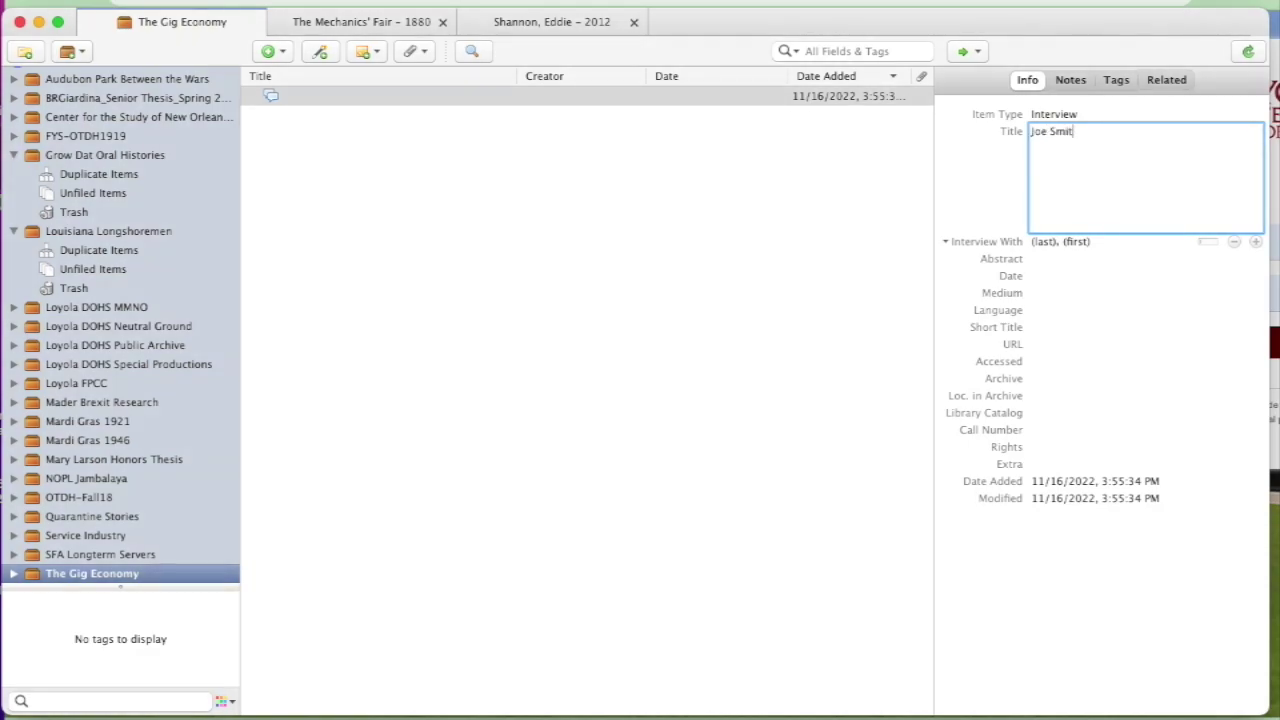
{"action": "key", "text": "BackSpace"}
{"action": "key", "text": "BackSpace"}
{"action": "key", "text": "BackSpace"}
{"action": "key", "text": "BackSpace"}
{"action": "type", "text": "ntervie"}
{"action": "key", "text": "BackSpace"}
{"action": "key", "text": "BackSpace"}
{"action": "type", "text": "tervie"}
{"action": "key", "text": "Tab"}
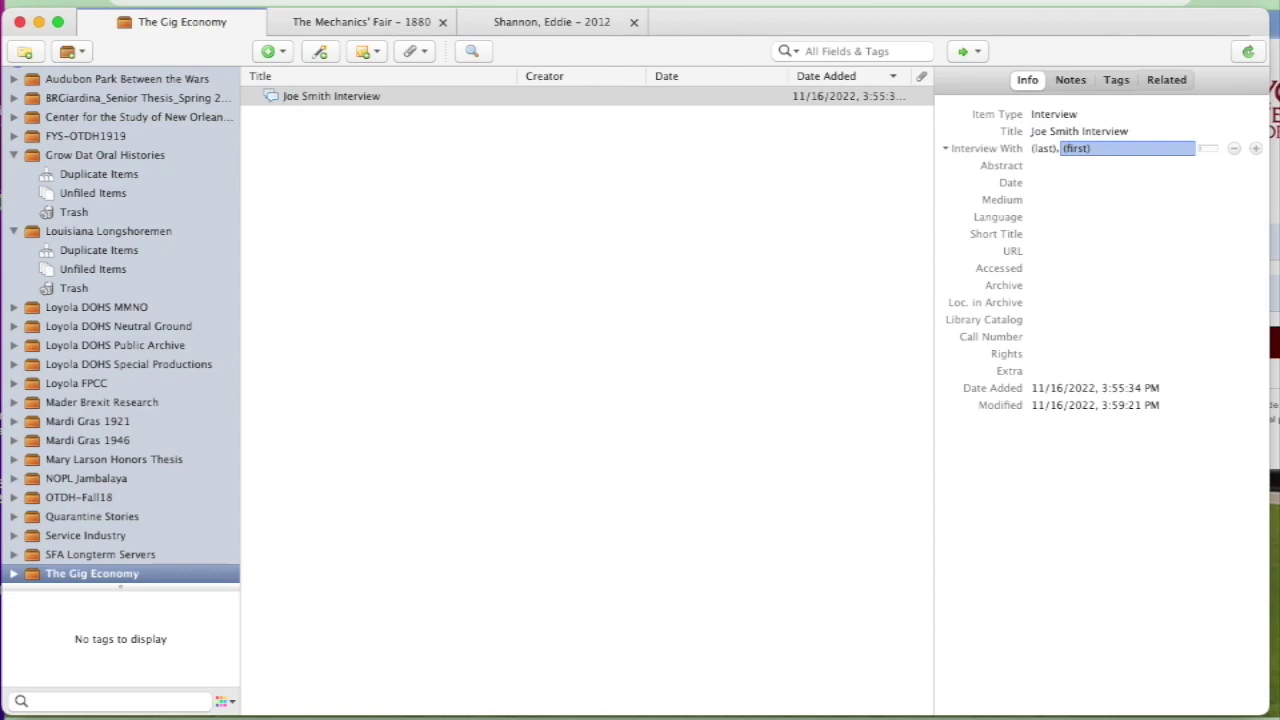
Step: Enter the interviewee's last and first name in the Interview With field
{"action": "left_click", "coordinate": [1042, 148]}
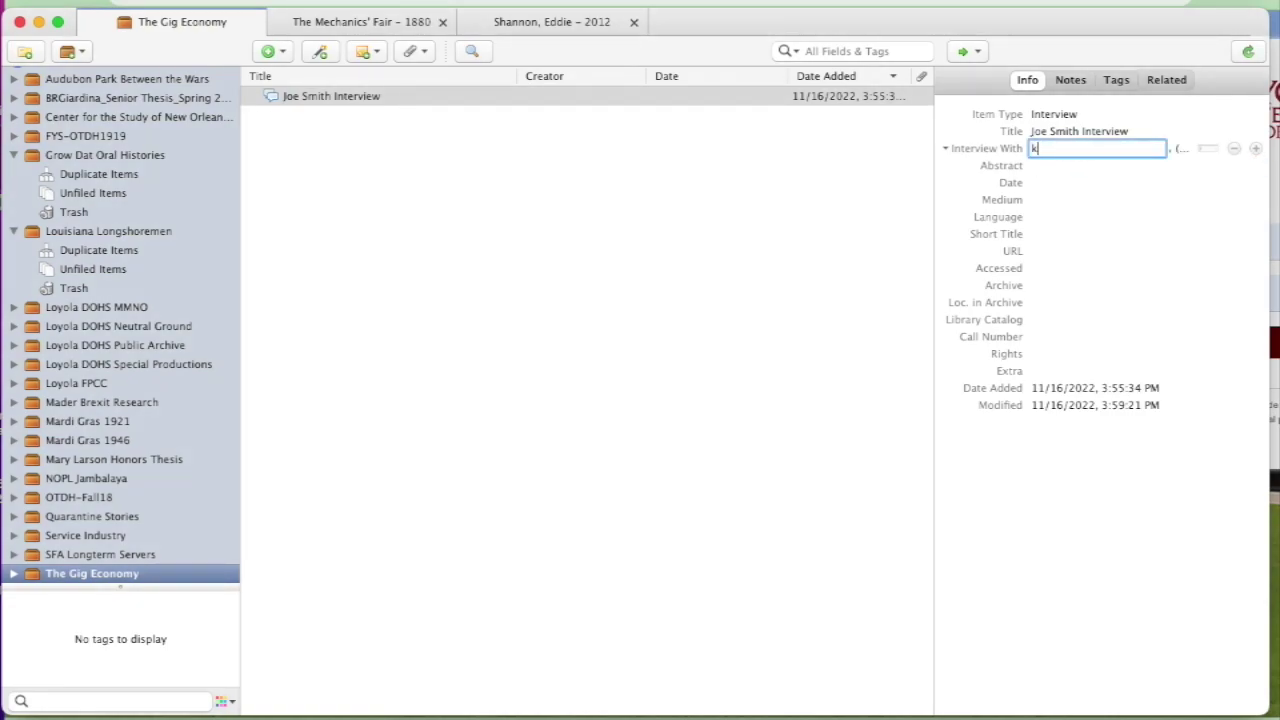
{"action": "type", "text": "Smith"}
{"action": "key", "text": "Tab"}
{"action": "type", "text": "Joe"}
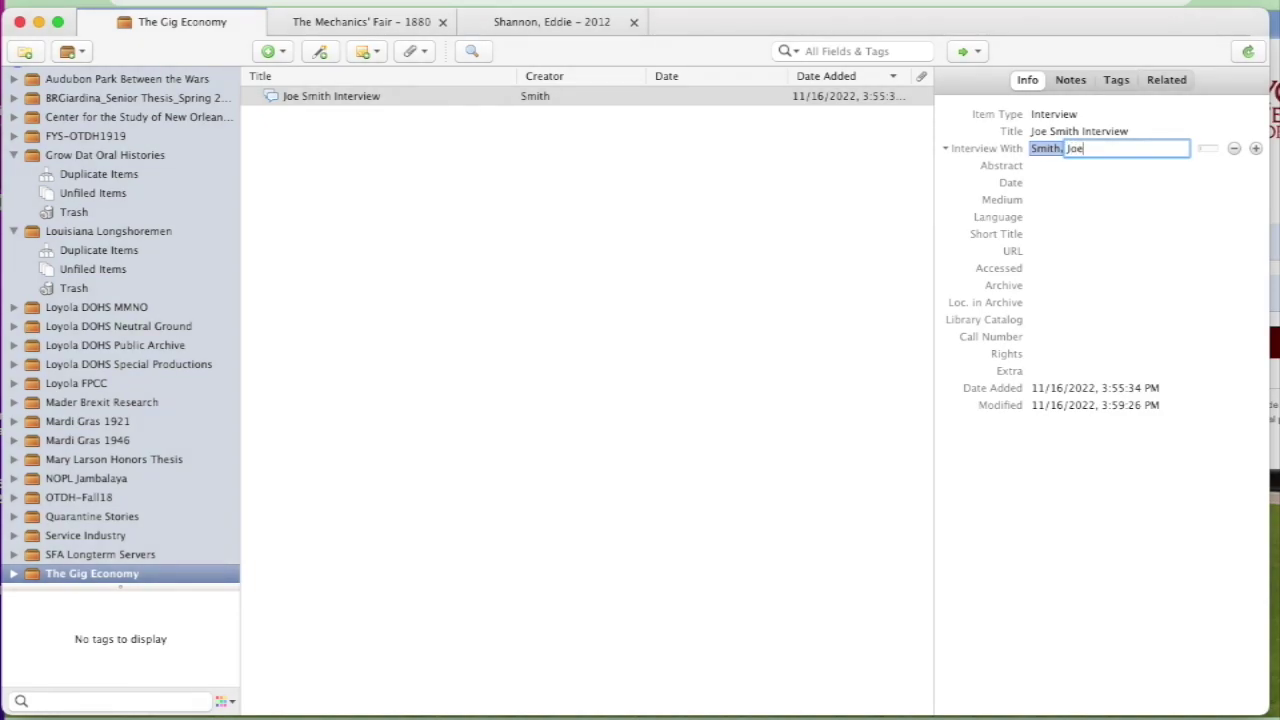
{"action": "key", "text": "Tab"}
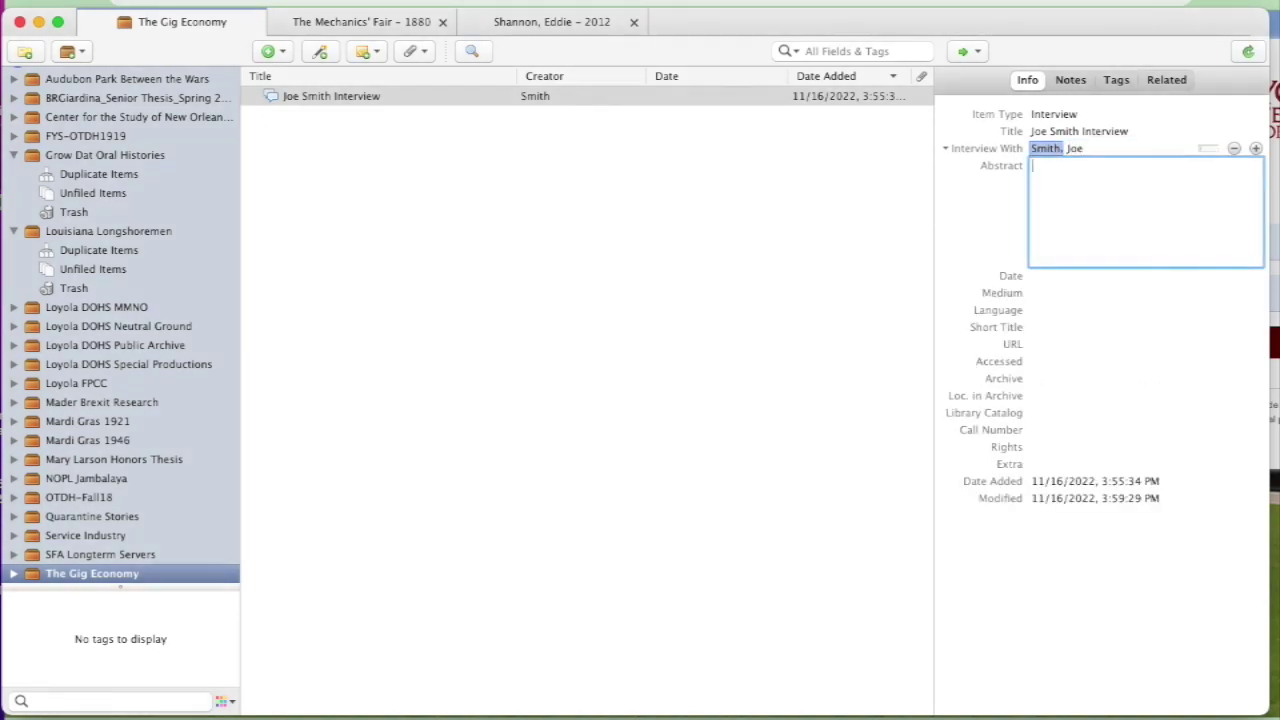
Step: Add a second creator to the item with the Interviewer role and enter the interviewer's last and first name
{"action": "left_click", "coordinate": [1257, 149]}
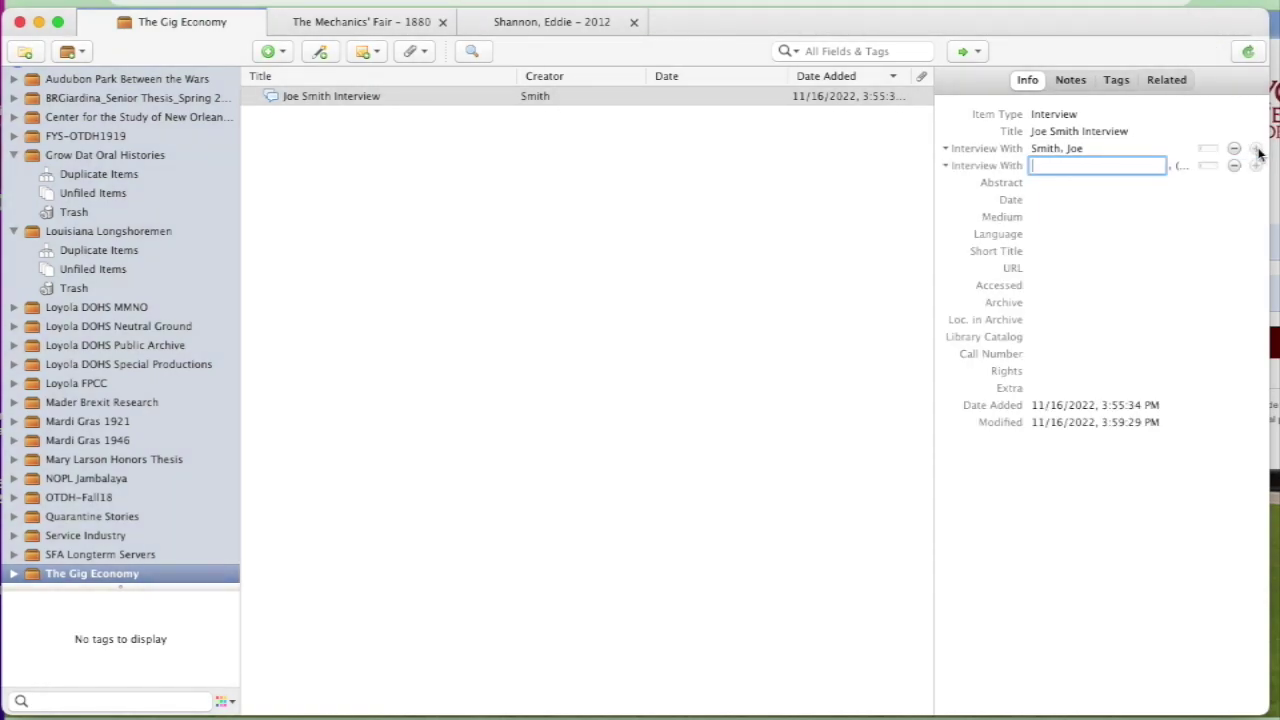
{"action": "left_click", "coordinate": [968, 172]}
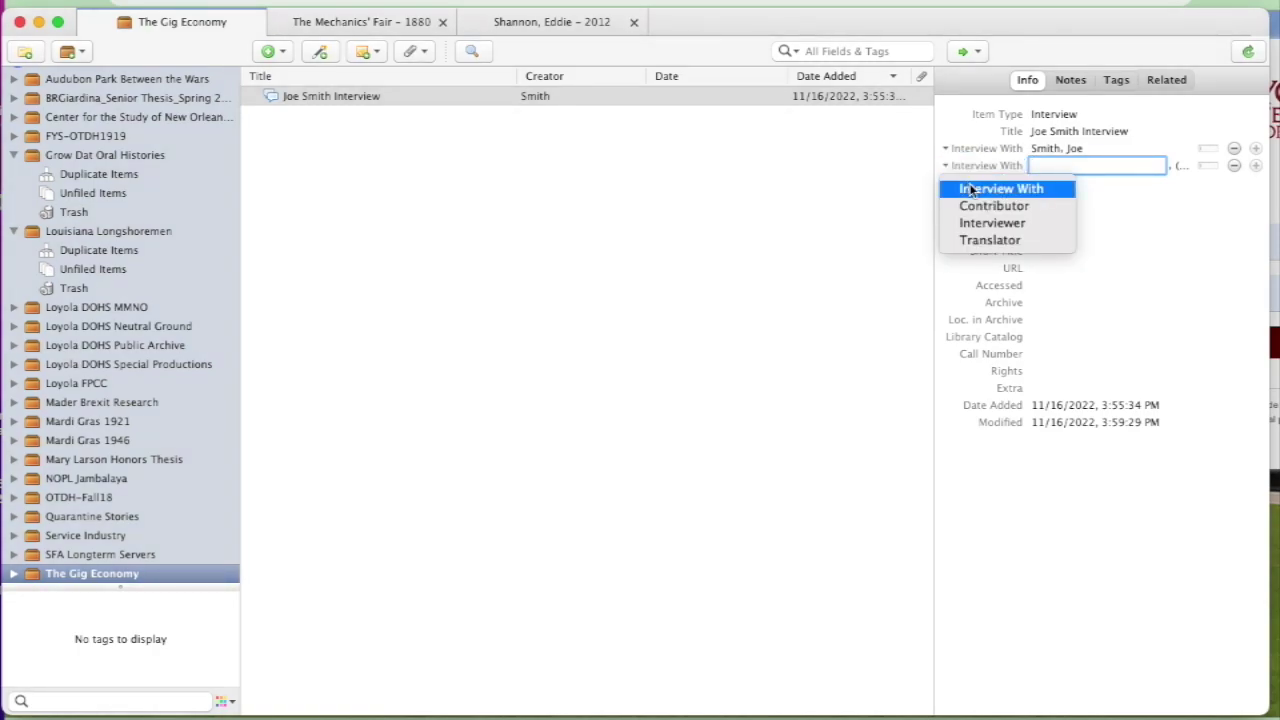
{"action": "left_click", "coordinate": [983, 223]}
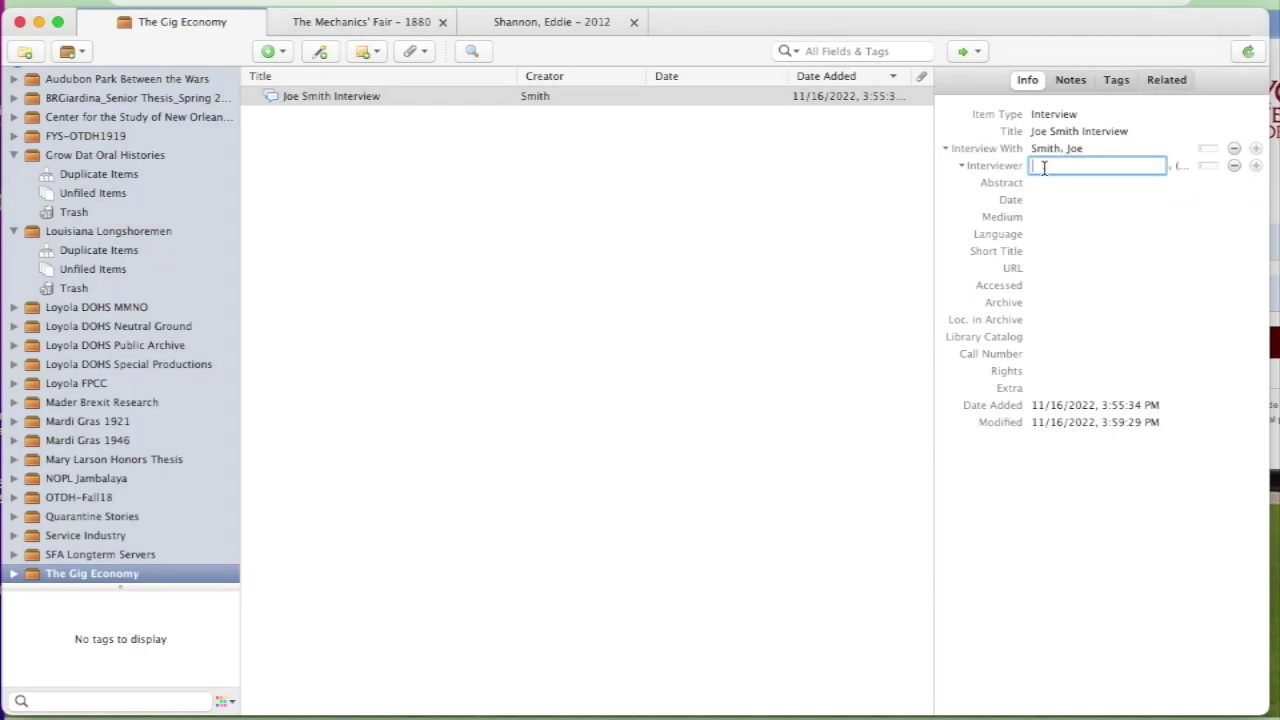
{"action": "type", "text": "Nystrom, Justin"}
{"action": "key", "text": "Tab"}
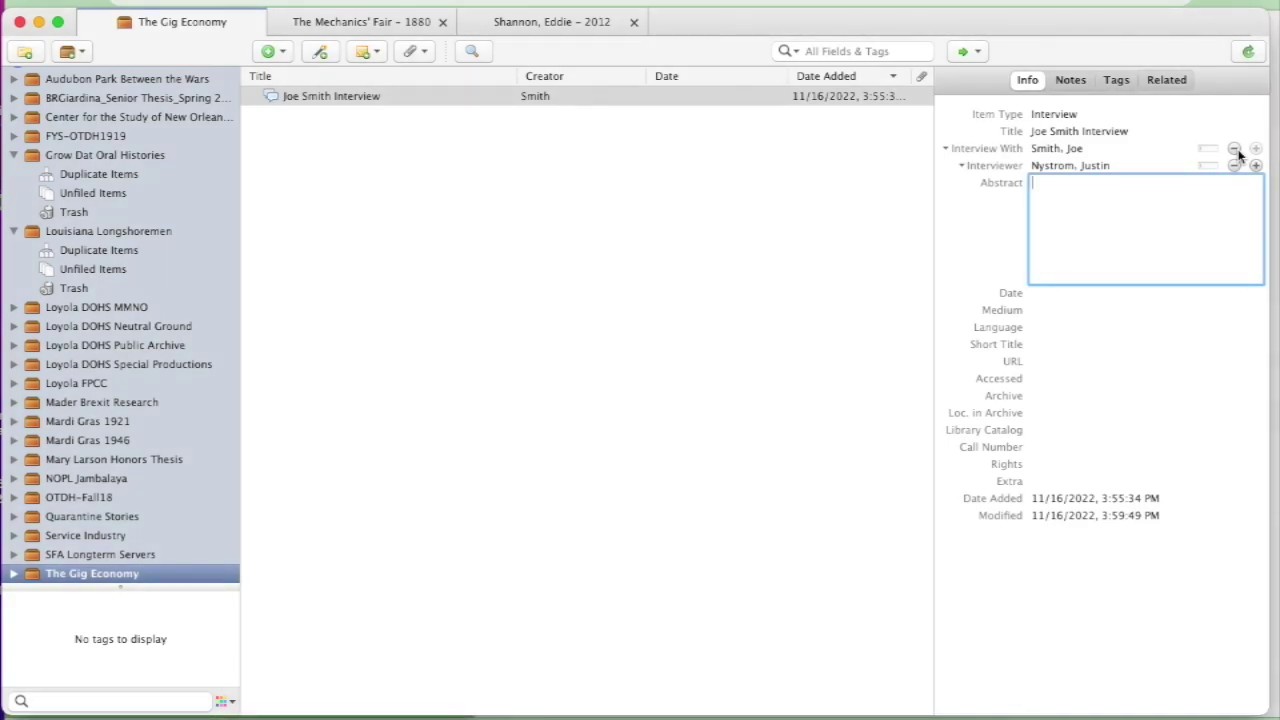
{"action": "left_click", "coordinate": [1245, 115]}
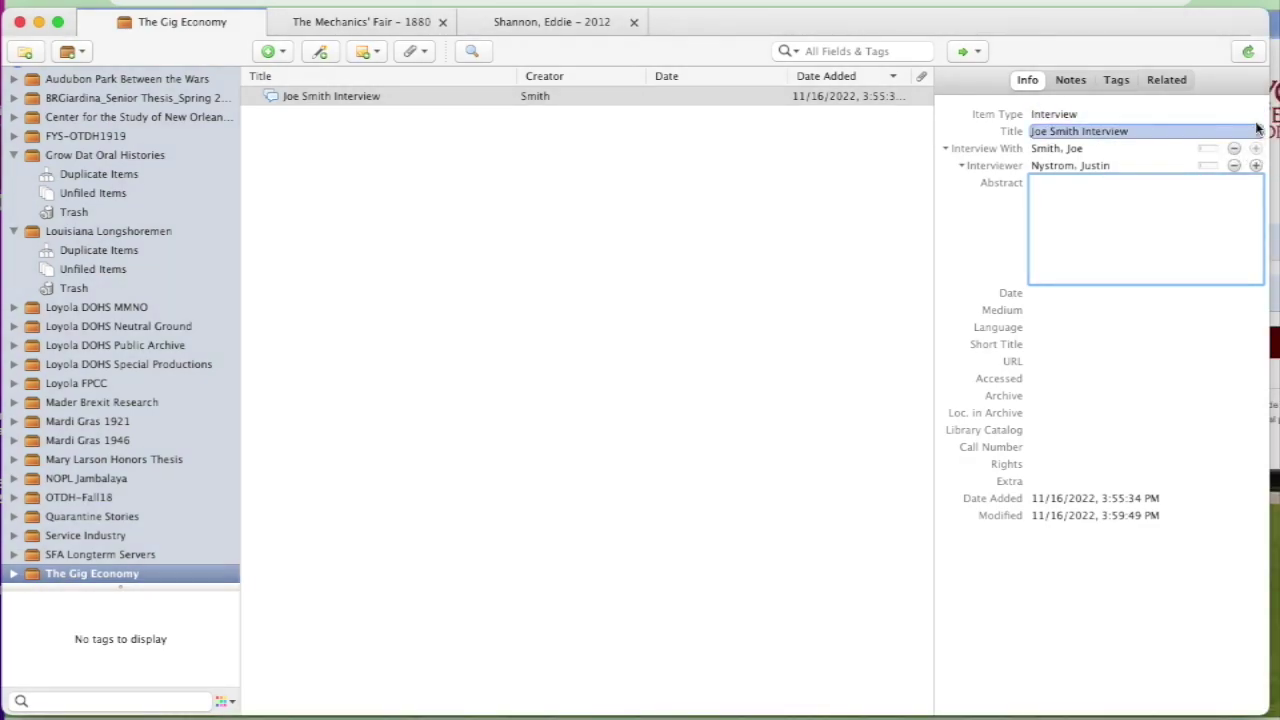
{"action": "left_click", "coordinate": [1192, 133]}
{"action": "left_click", "coordinate": [1145, 150]}
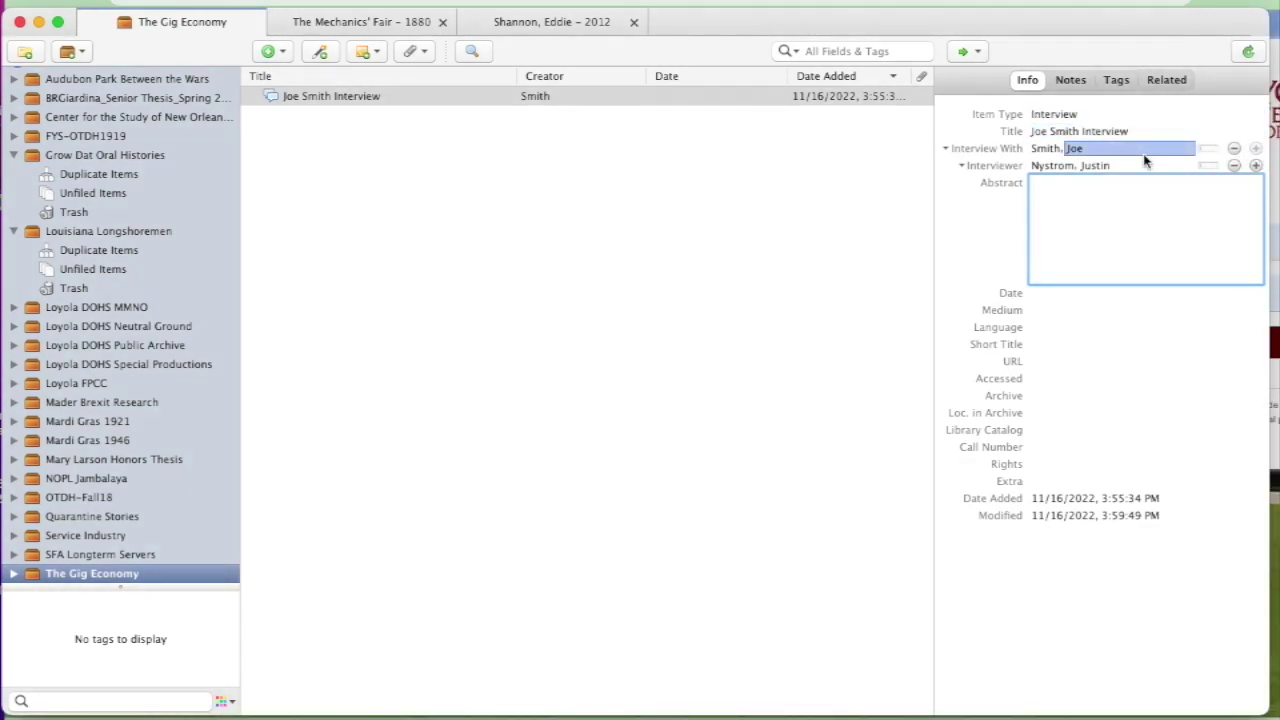
Step: Add a third creator with the Interview With role and enter the second interviewee's last and first name
{"action": "left_click", "coordinate": [1256, 165]}
{"action": "left_click", "coordinate": [981, 190]}
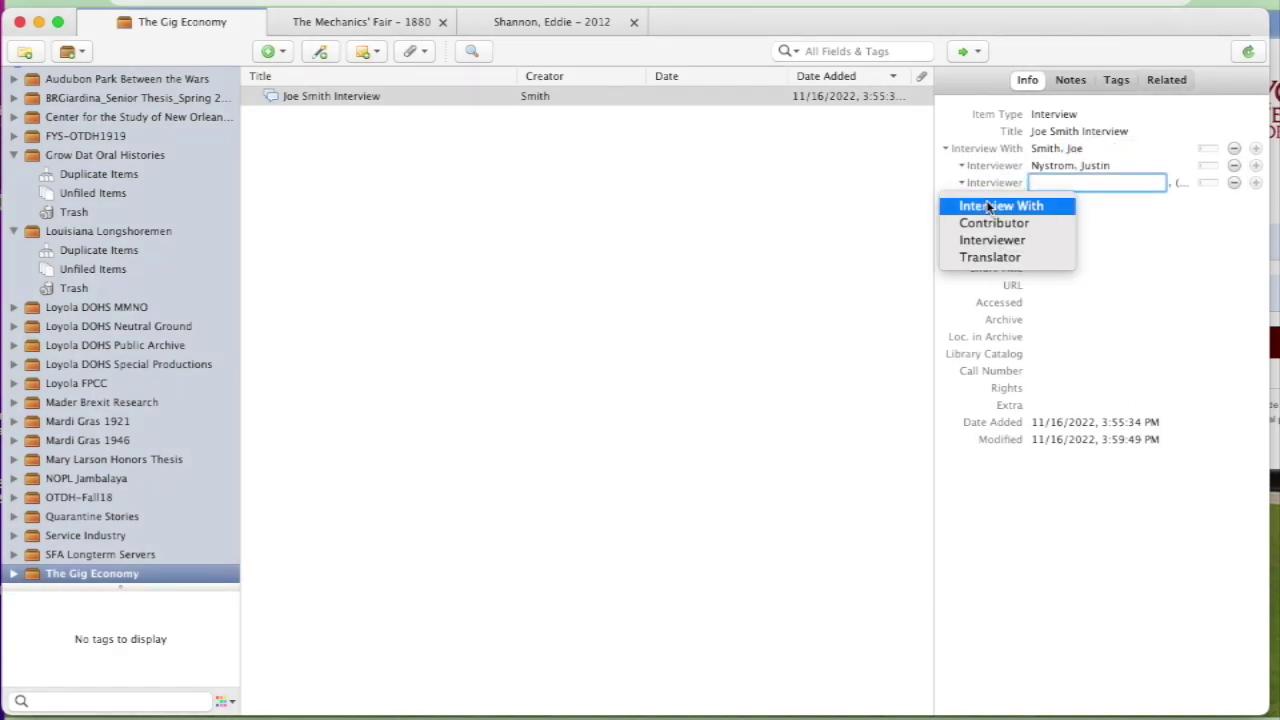
{"action": "left_click", "coordinate": [985, 206]}
{"action": "left_click", "coordinate": [1041, 184]}
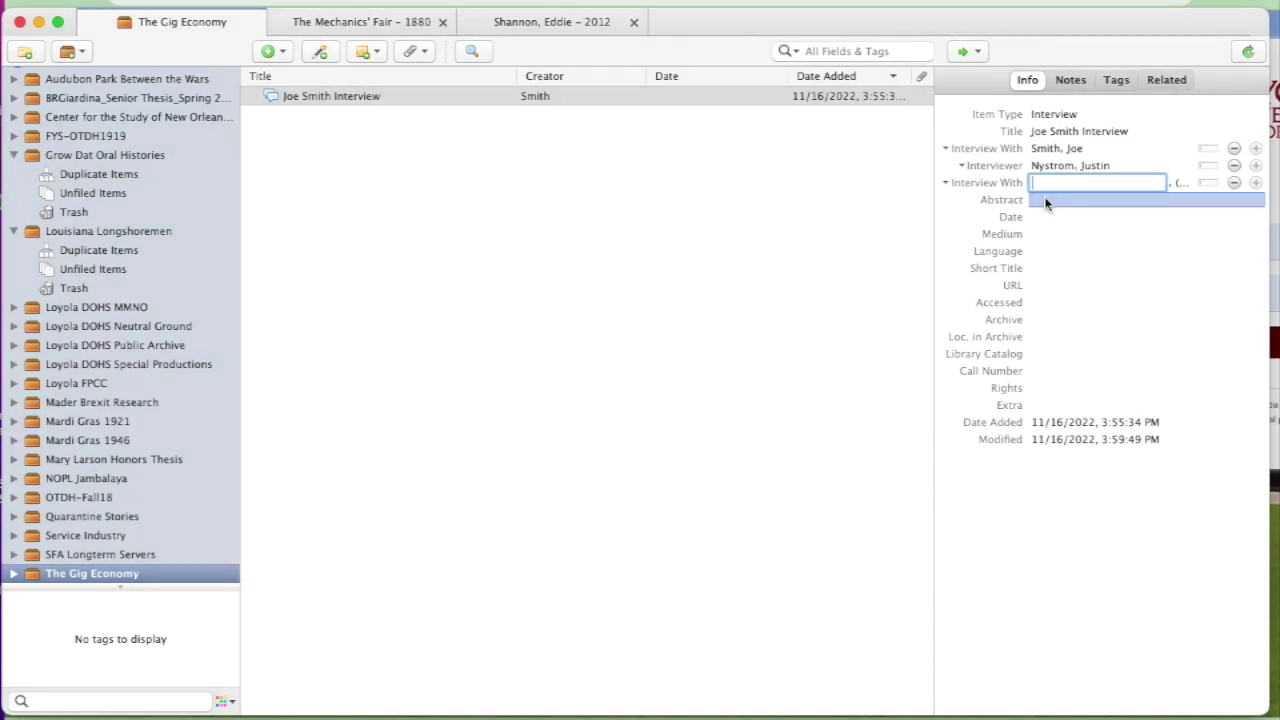
{"action": "type", "text": "Smith"}
{"action": "key", "text": "Tab"}
{"action": "type", "text": "J"}
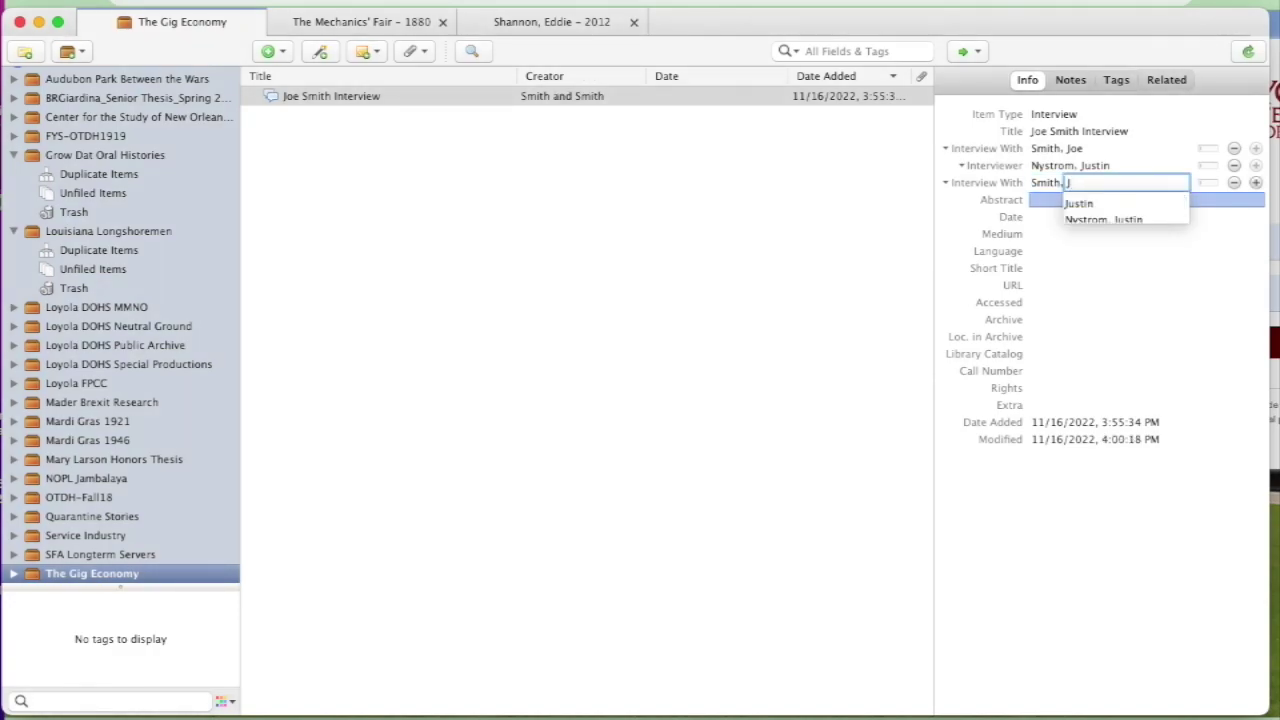
{"action": "type", "text": "osep"}
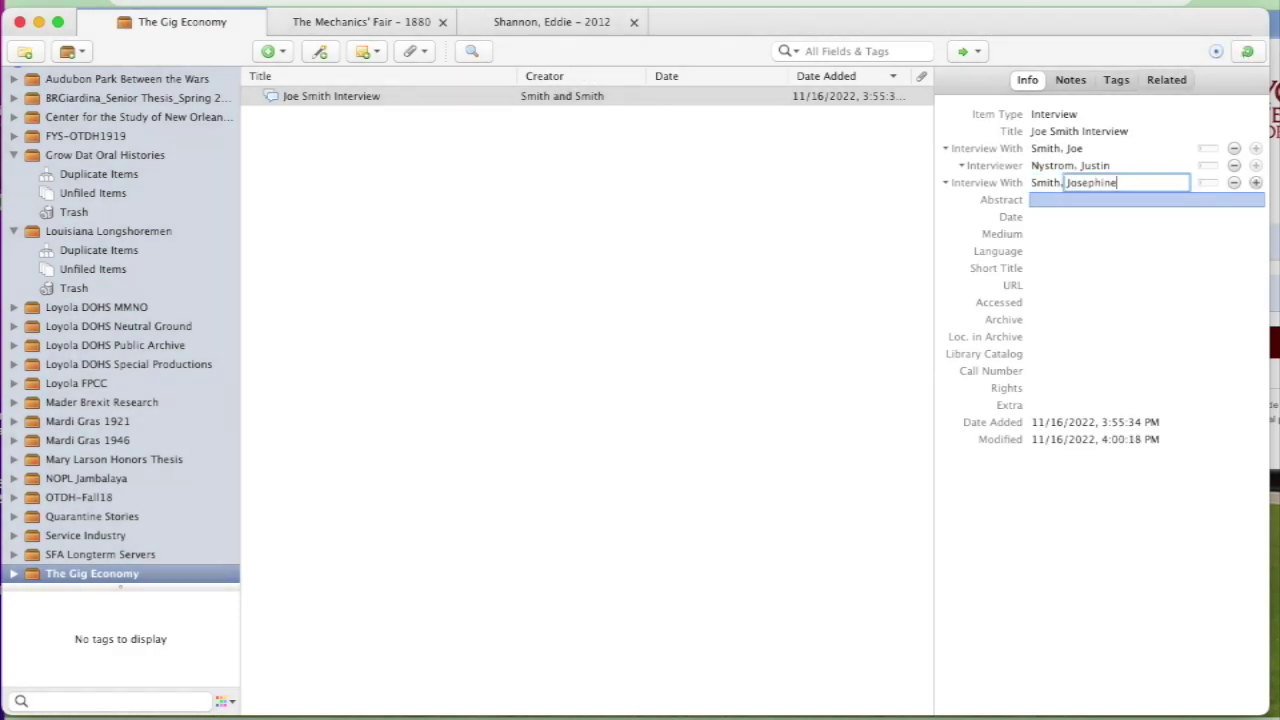
{"action": "type", "text": "hine"}
{"action": "key", "text": "Tab"}
Step: Change the first interviewee's shortened first name in the Interview With field to its full form
{"action": "left_click", "coordinate": [1070, 165]}
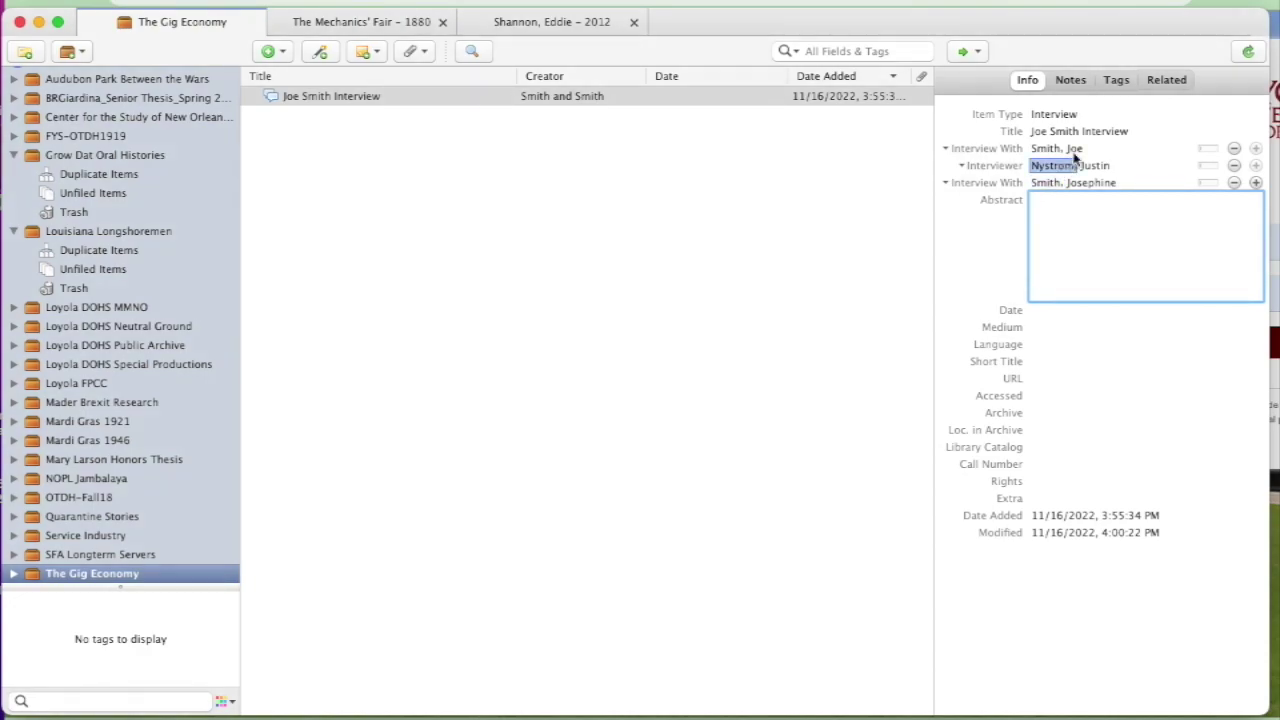
{"action": "left_click", "coordinate": [1088, 148]}
{"action": "left_click", "coordinate": [1092, 148]}
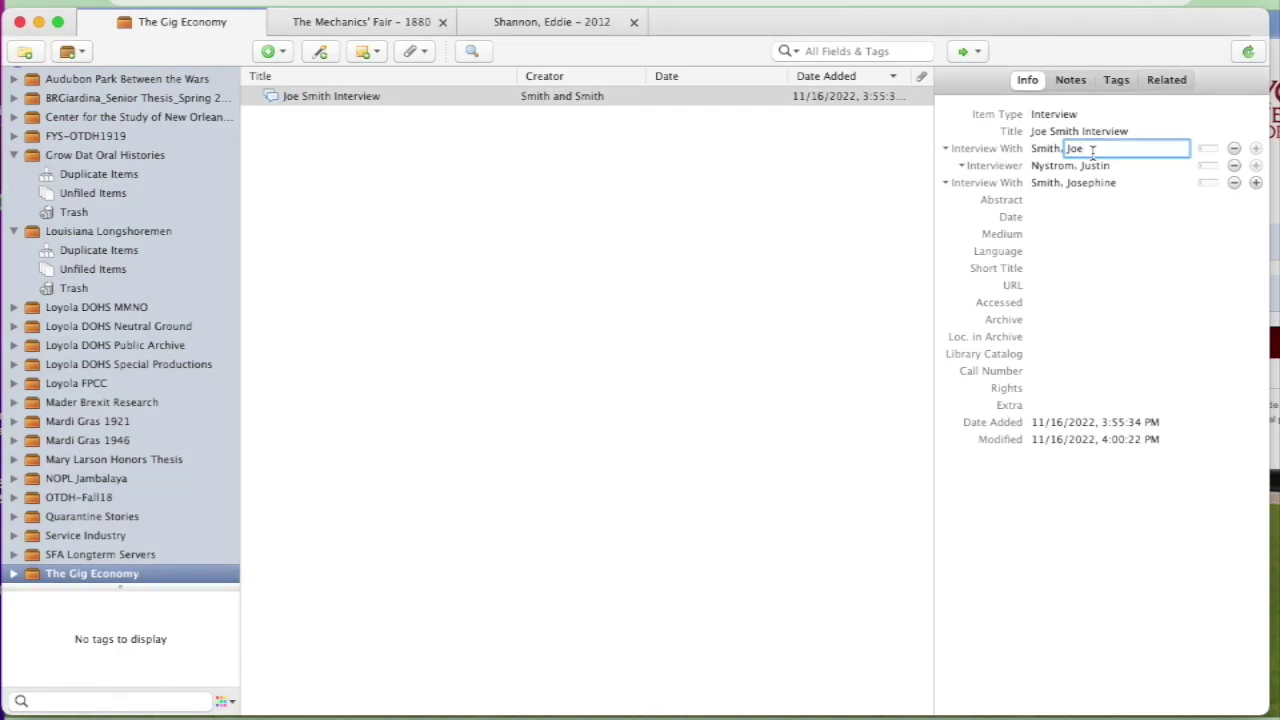
{"action": "type", "text": "seph"}
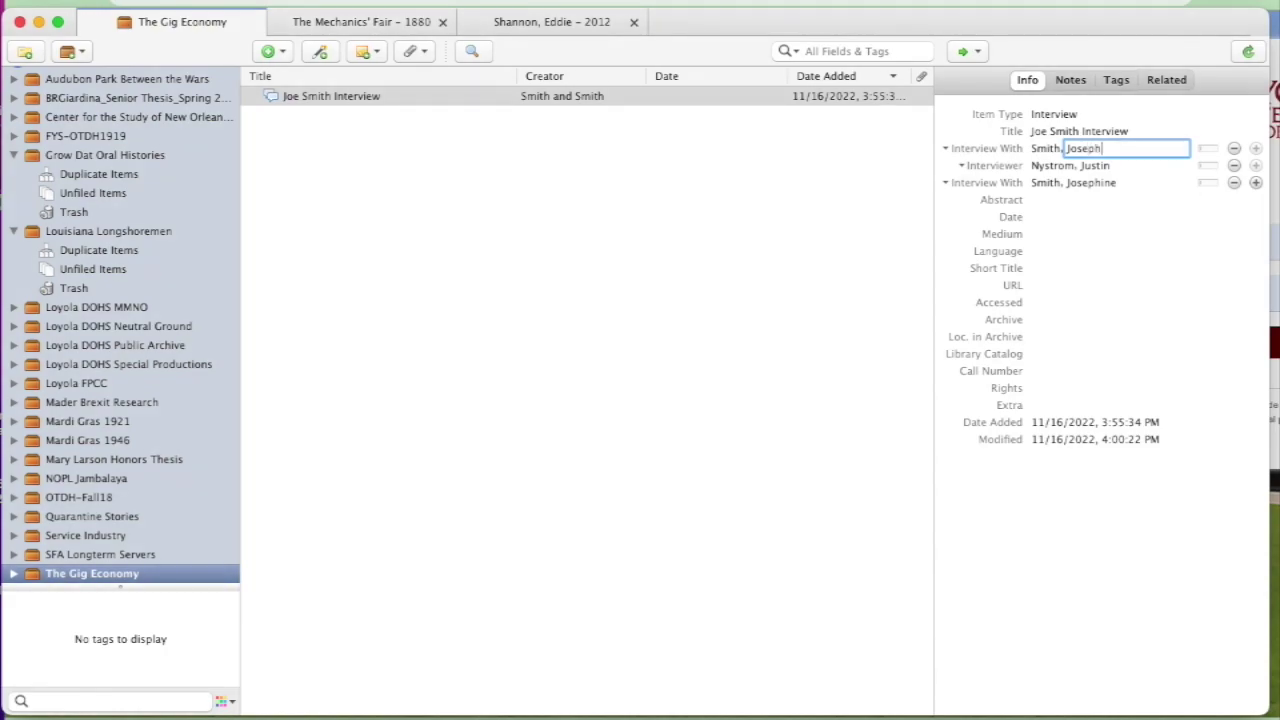
{"action": "left_click", "coordinate": [1085, 201]}
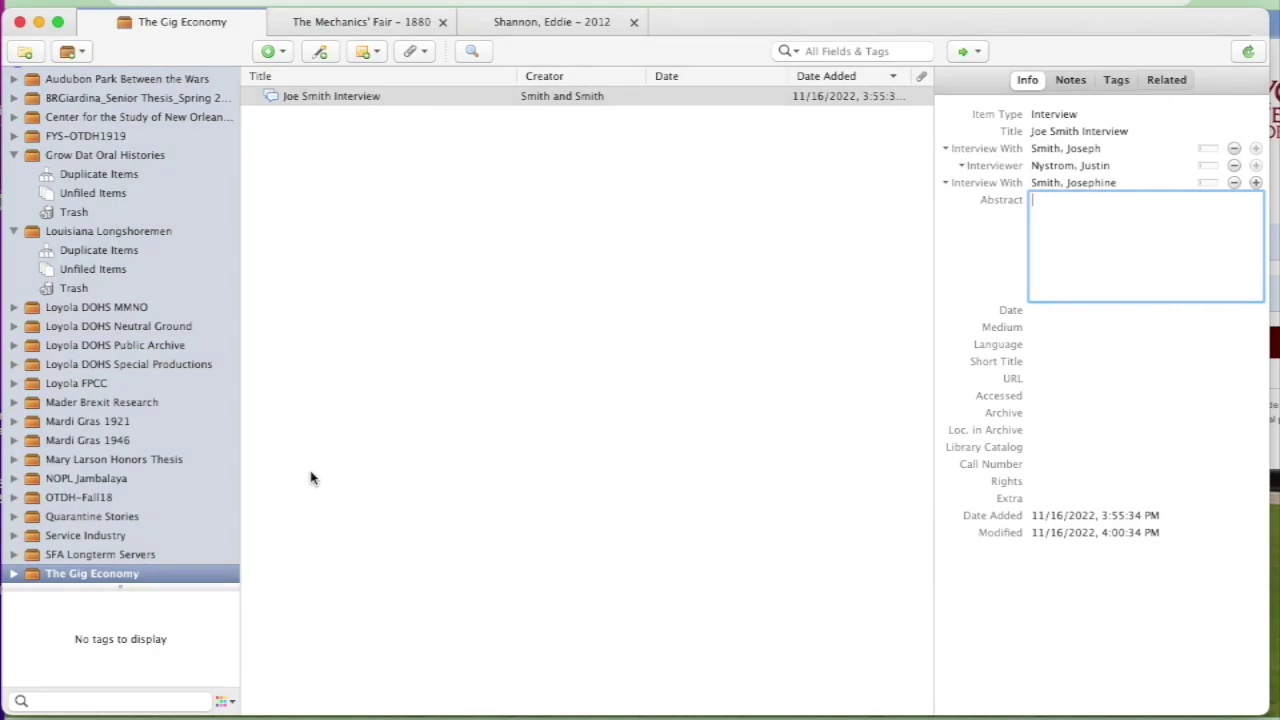
Step: Open the interview record dated 6/5/2019 in the SFA Longterm Servers library and expand its attached files
{"action": "left_click", "coordinate": [130, 556]}
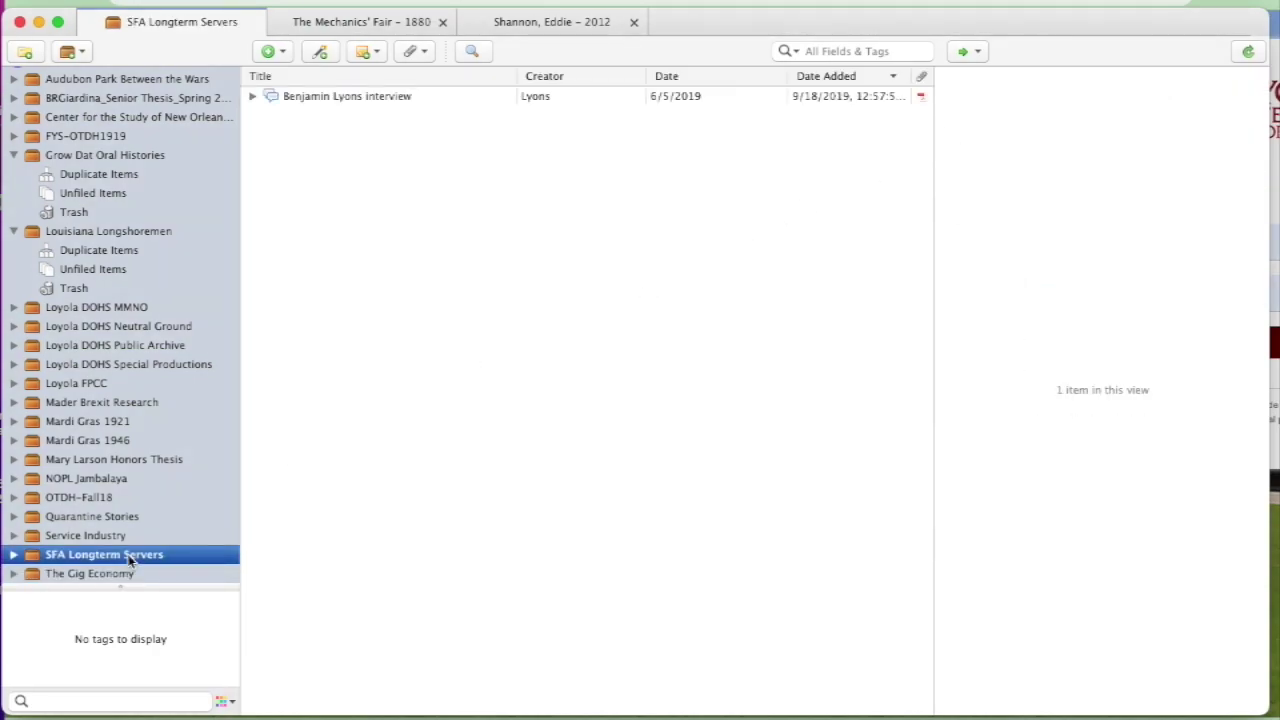
{"action": "left_click", "coordinate": [377, 100]}
{"action": "key", "text": "Right"}
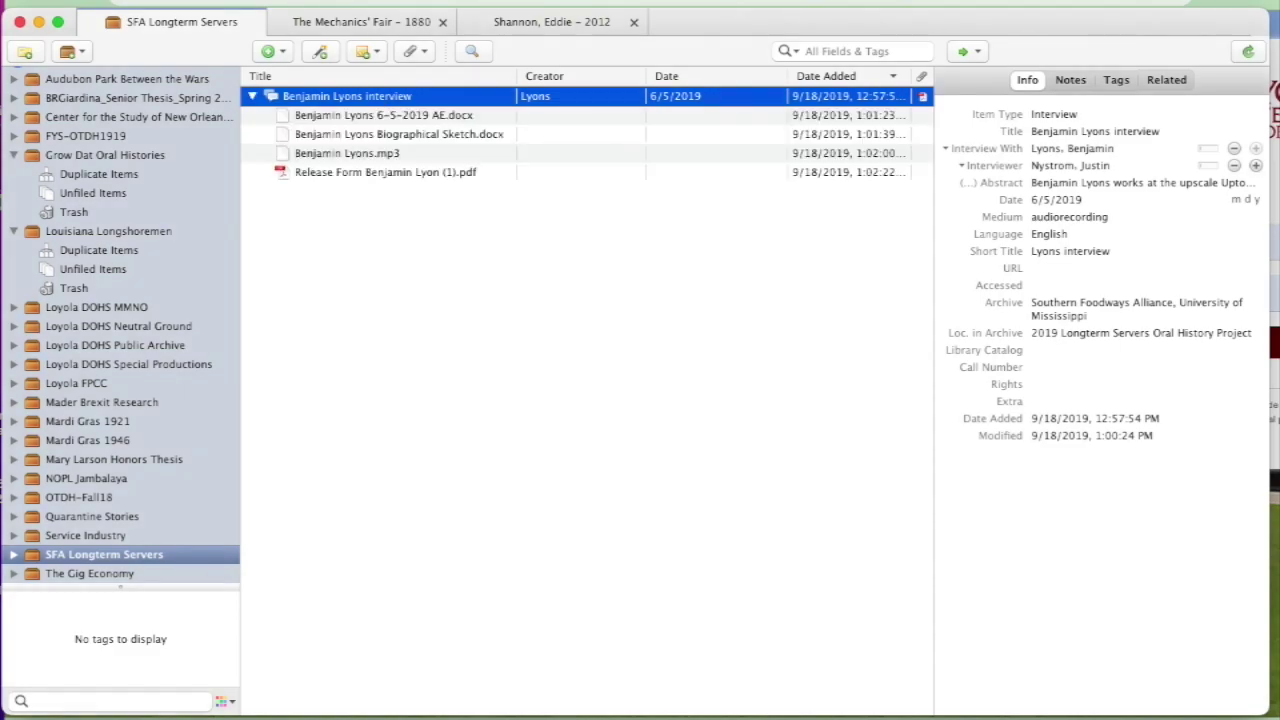
{"action": "left_click", "coordinate": [1077, 132]}
{"action": "left_click", "coordinate": [1077, 148]}
Step: Open the 6/5/2019 interview's abstract and read through it as a model for a biographical description
{"action": "left_click", "coordinate": [1072, 183]}
{"action": "scroll", "coordinate": [1080, 262], "scroll_direction": "up", "scroll_amount": 10}
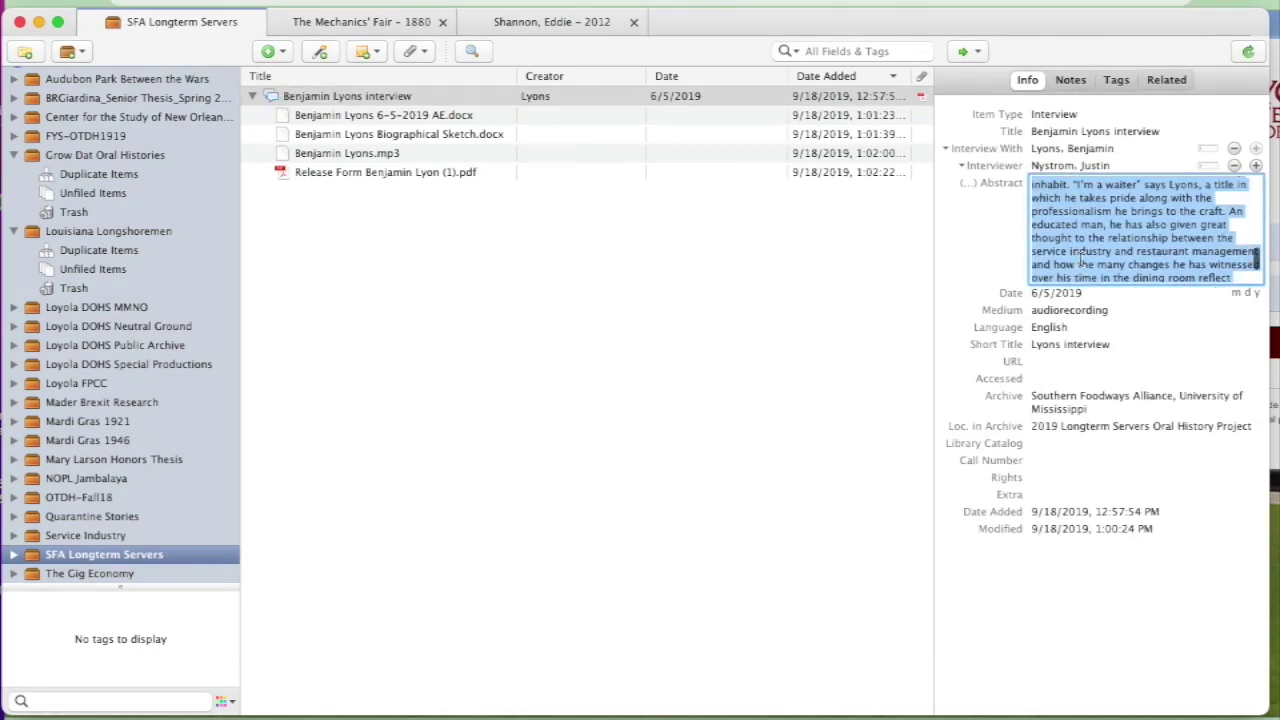
{"action": "scroll", "coordinate": [1080, 262], "scroll_direction": "down", "scroll_amount": 10}
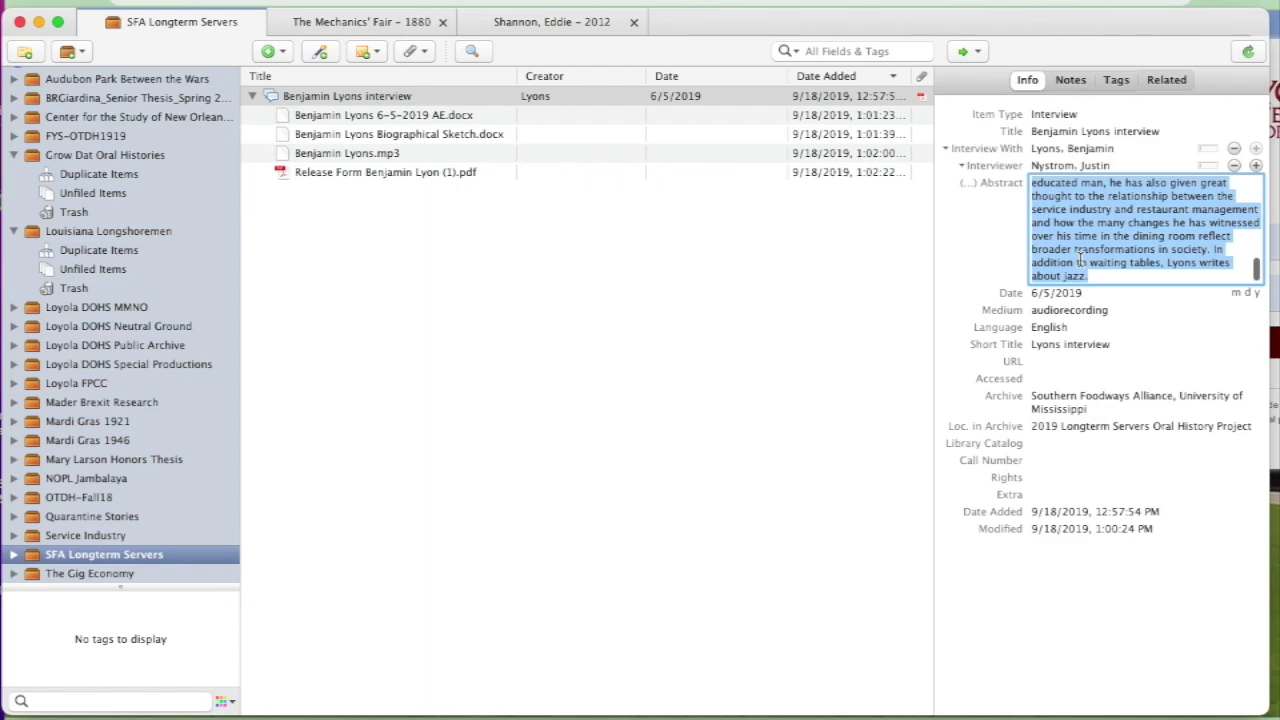
{"action": "scroll", "coordinate": [1080, 262], "scroll_direction": "up", "scroll_amount": 3}
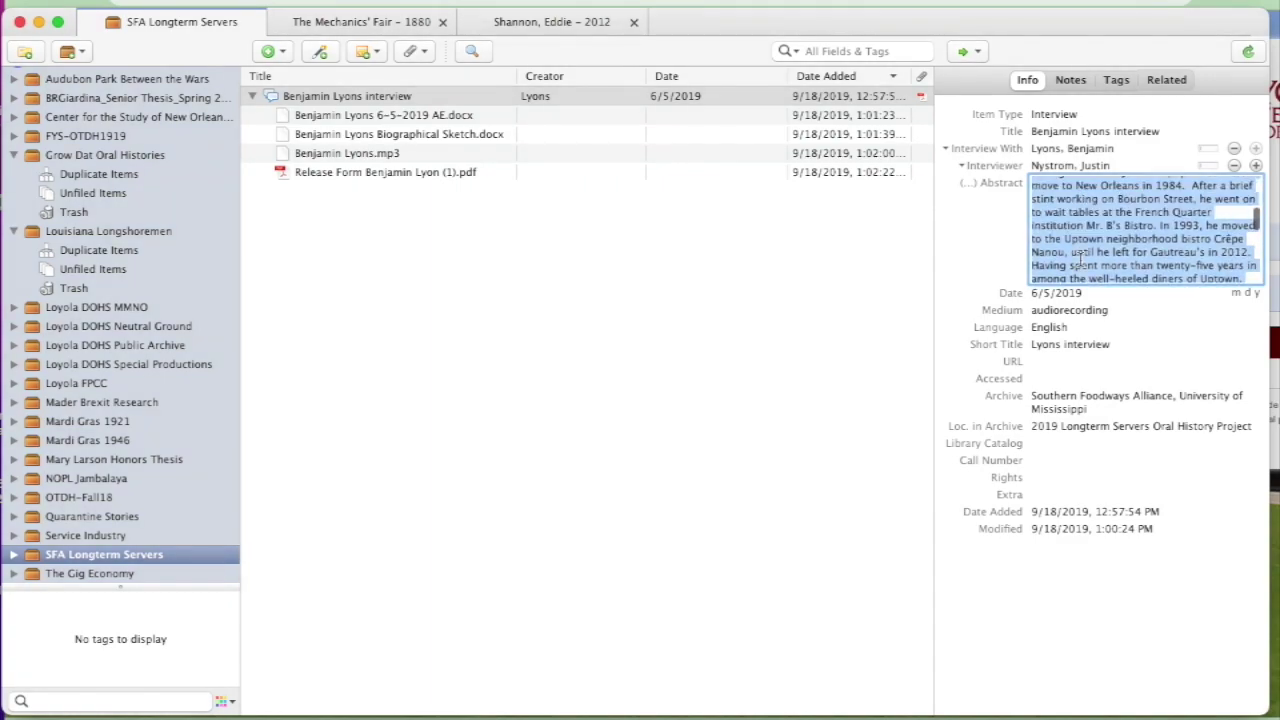
{"action": "scroll", "coordinate": [1080, 260], "scroll_direction": "up", "scroll_amount": 5}
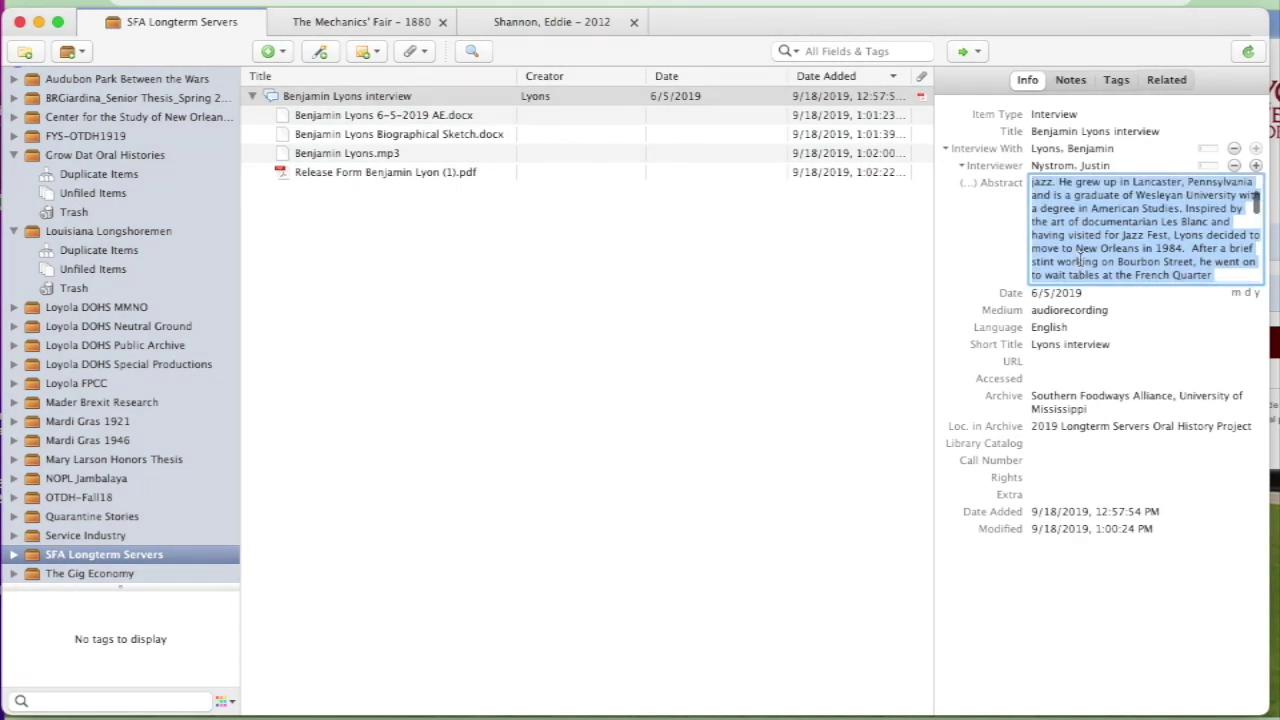
{"action": "scroll", "coordinate": [1080, 262], "scroll_direction": "down", "scroll_amount": 3}
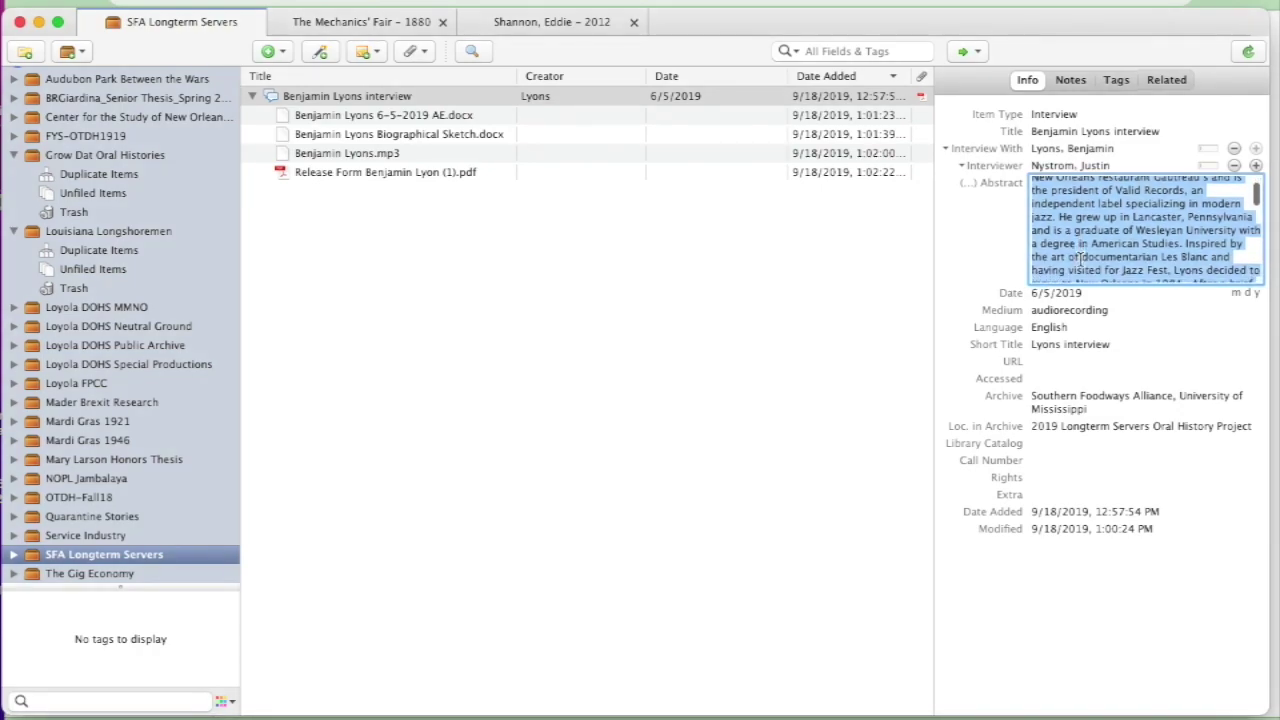
{"action": "scroll", "coordinate": [1080, 262], "scroll_direction": "down", "scroll_amount": 1}
{"action": "scroll", "coordinate": [1080, 258], "scroll_direction": "down", "scroll_amount": 4}
{"action": "scroll", "coordinate": [1080, 260], "scroll_direction": "down", "scroll_amount": 6}
{"action": "scroll", "coordinate": [1080, 258], "scroll_direction": "down", "scroll_amount": 2}
{"action": "scroll", "coordinate": [1080, 258], "scroll_direction": "down", "scroll_amount": 2}
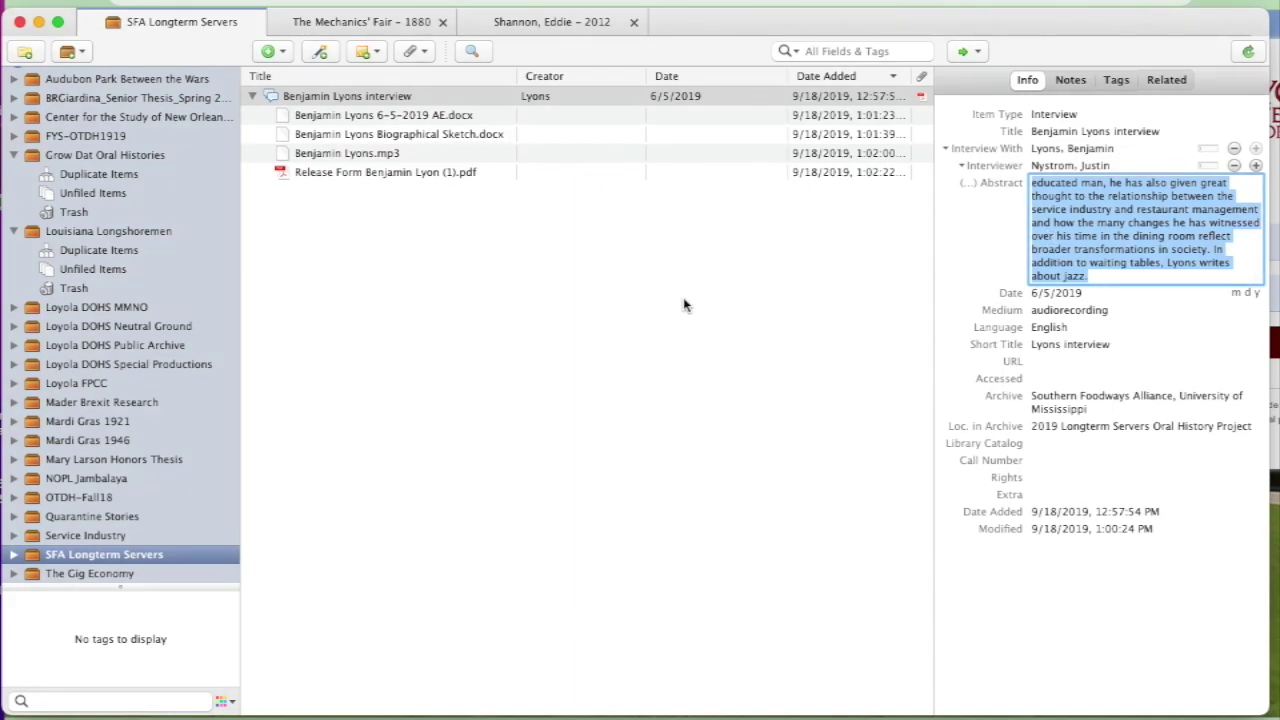
Step: Return to the new interview in The Gig Economy library and set its Date to November 5, 2021
{"action": "left_click", "coordinate": [113, 577]}
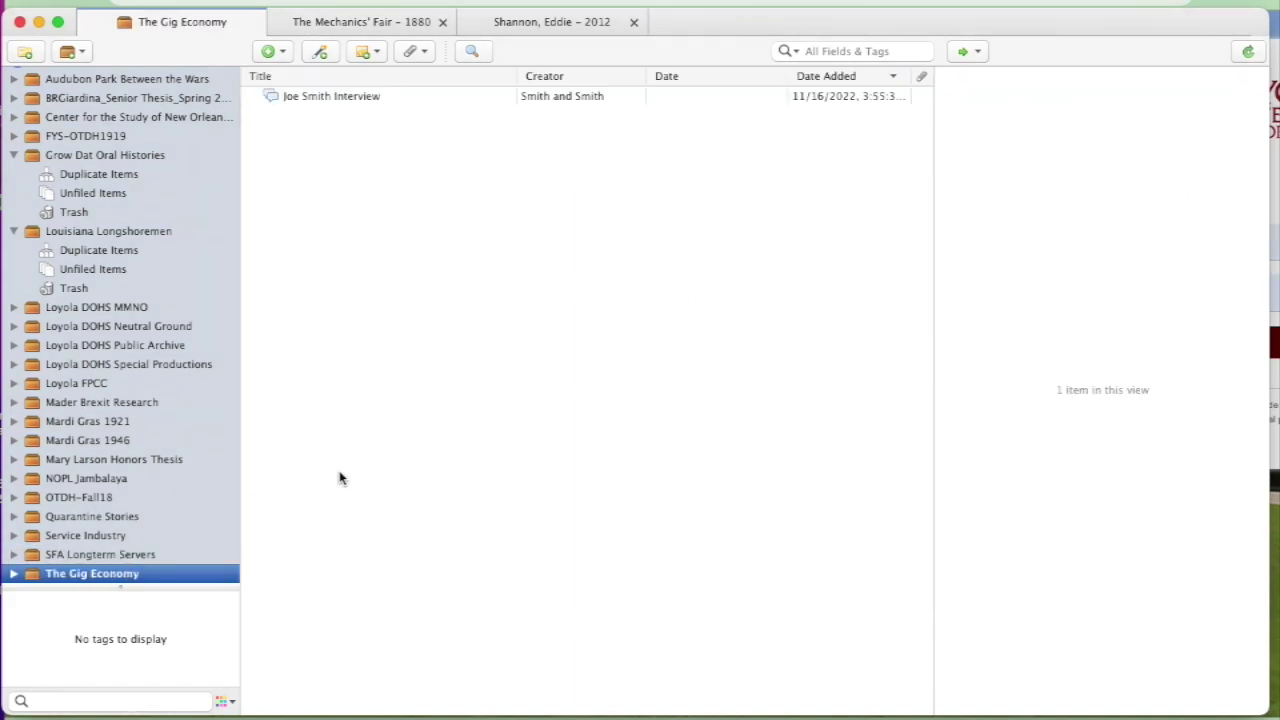
{"action": "left_click", "coordinate": [474, 97]}
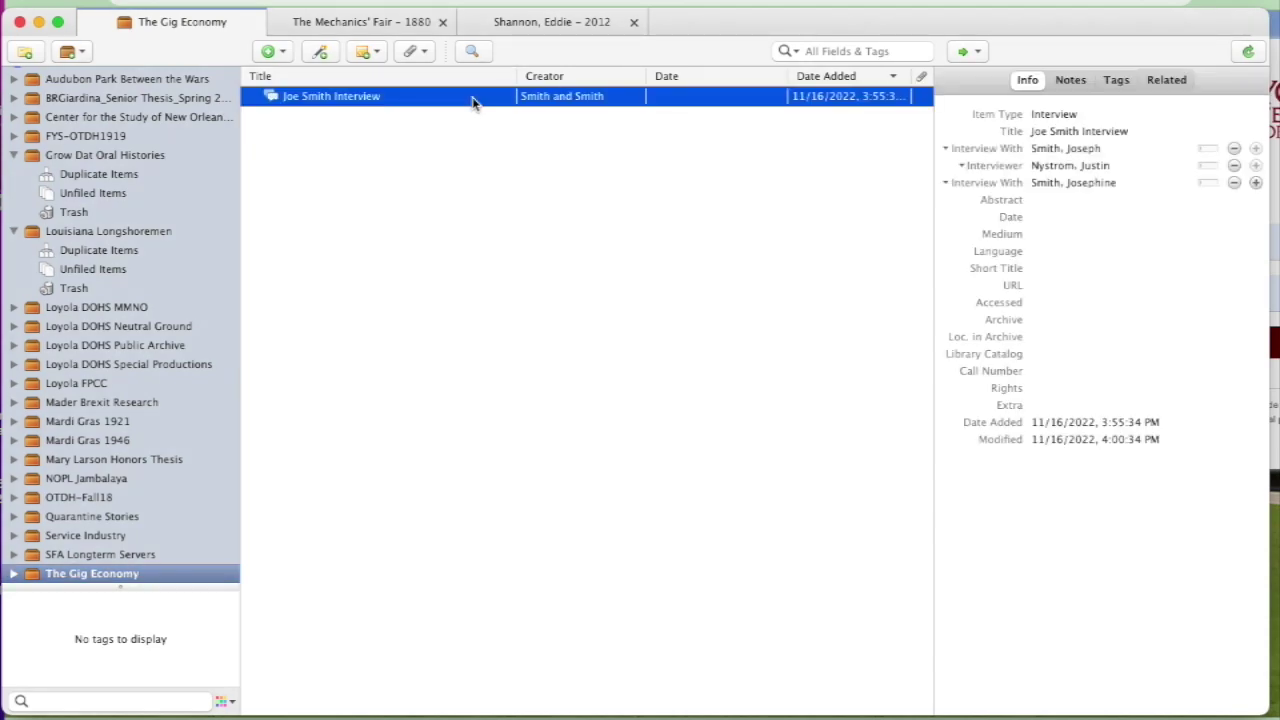
{"action": "left_click", "coordinate": [1048, 218]}
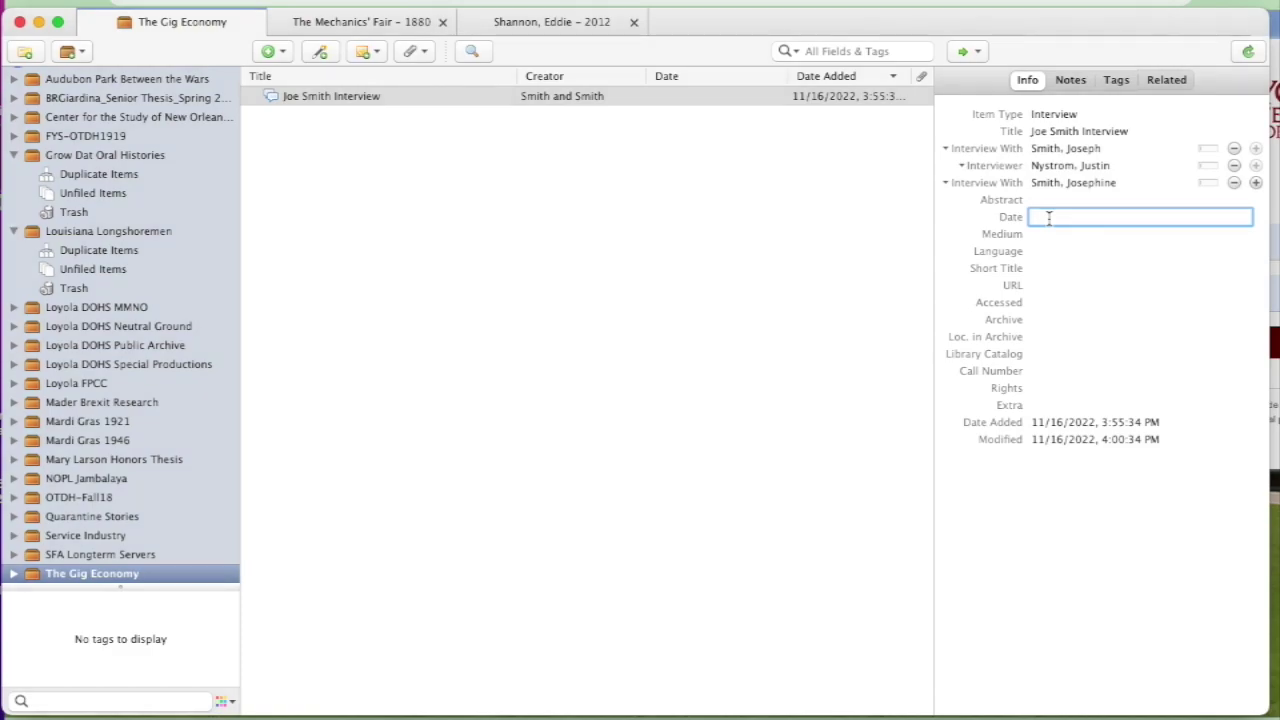
{"action": "type", "text": "Novem"}
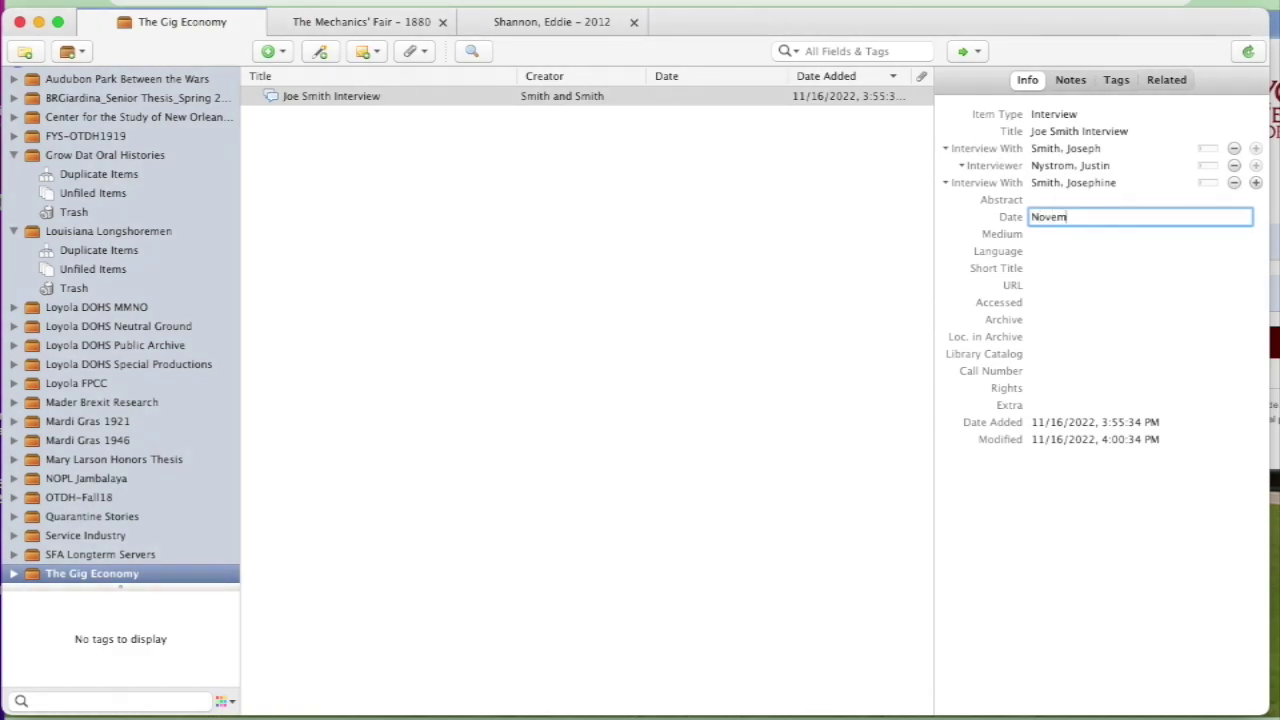
{"action": "key", "text": "BackSpace"}
{"action": "type", "text": "embe"}
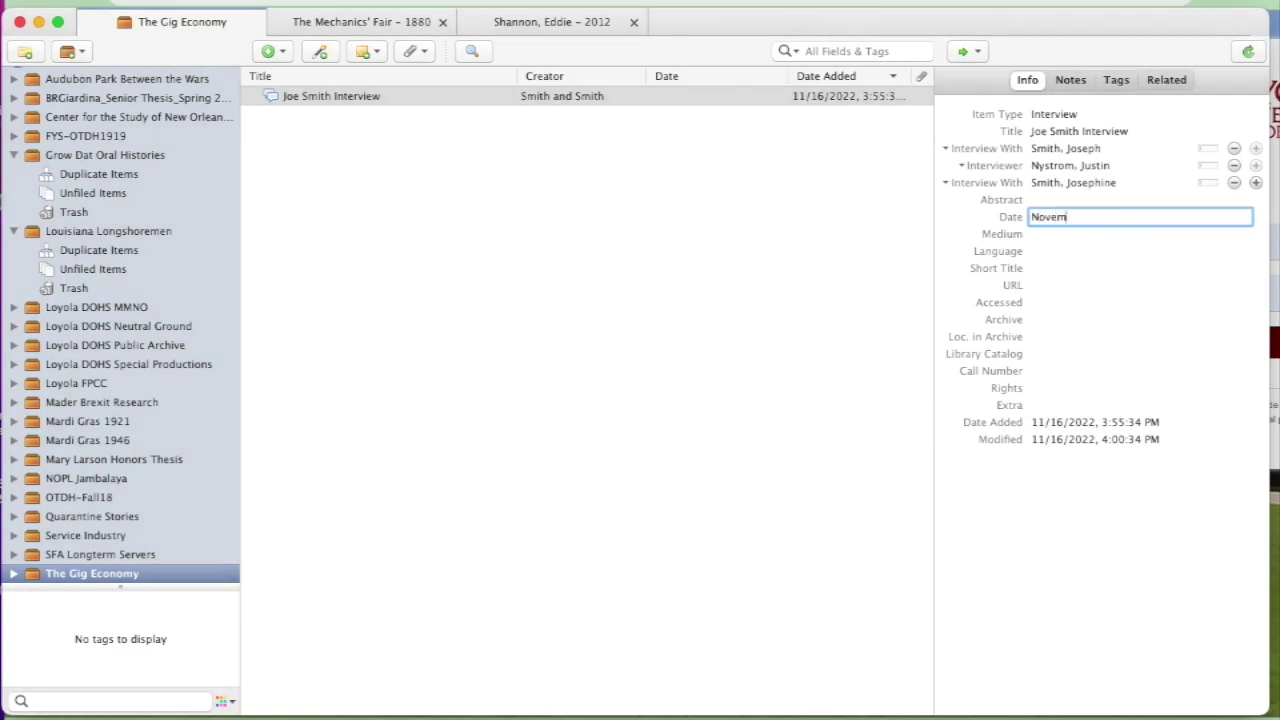
{"action": "type", "text": "r,"}
{"action": "type", "text": " 5,"}
{"action": "type", "text": " 2021"}
{"action": "key", "text": "Return"}
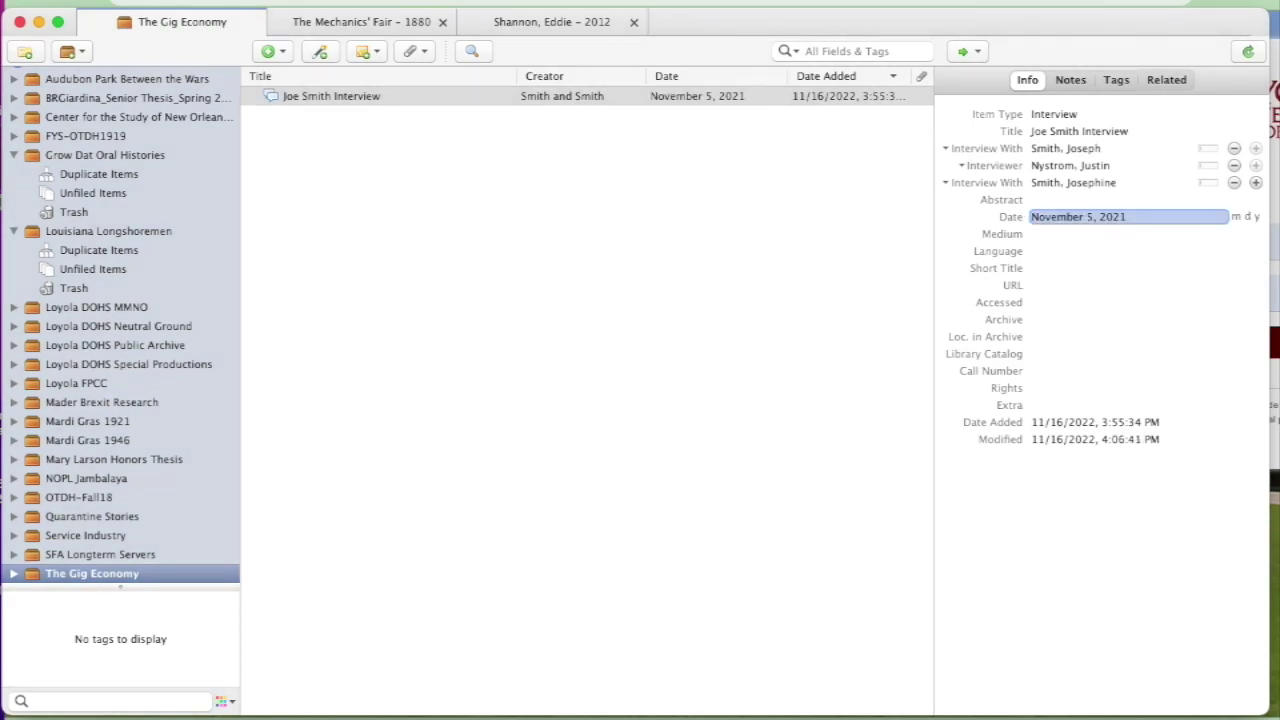
Step: Set the interview's Medium to "Audiorecording, transcript" and its Language to English
{"action": "left_click", "coordinate": [1107, 234]}
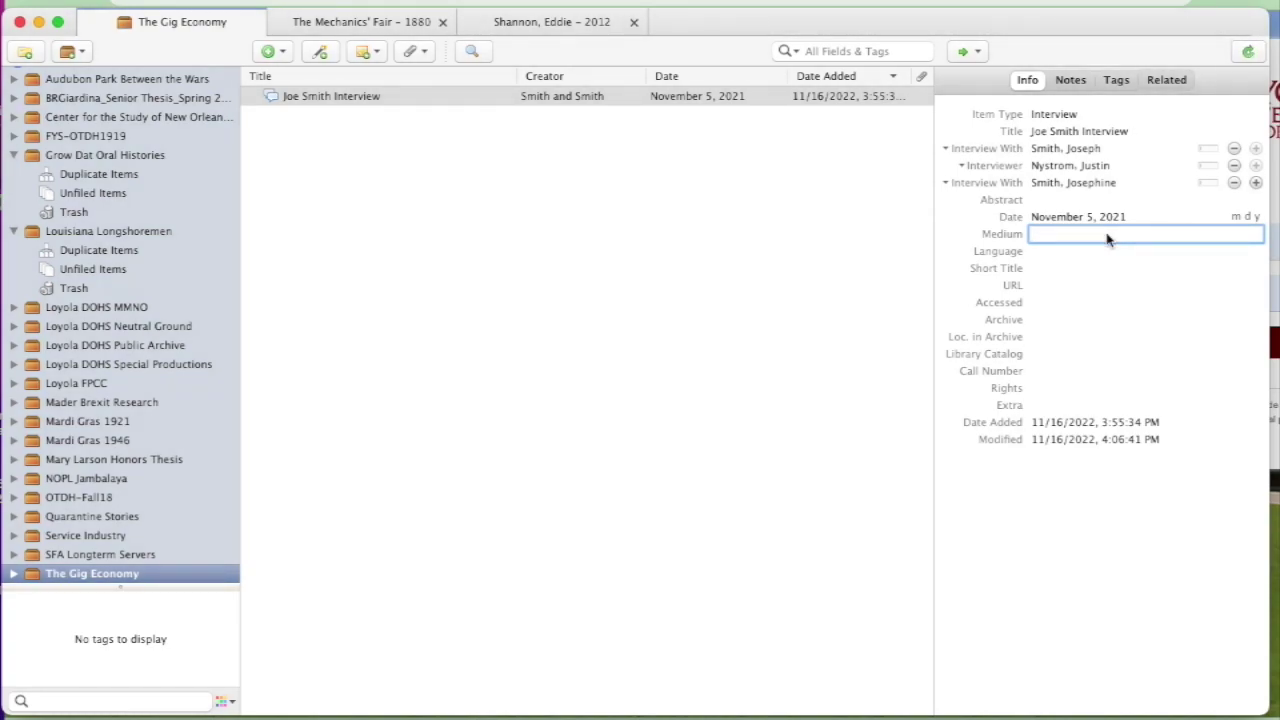
{"action": "type", "text": "Audiorecording, transcript"}
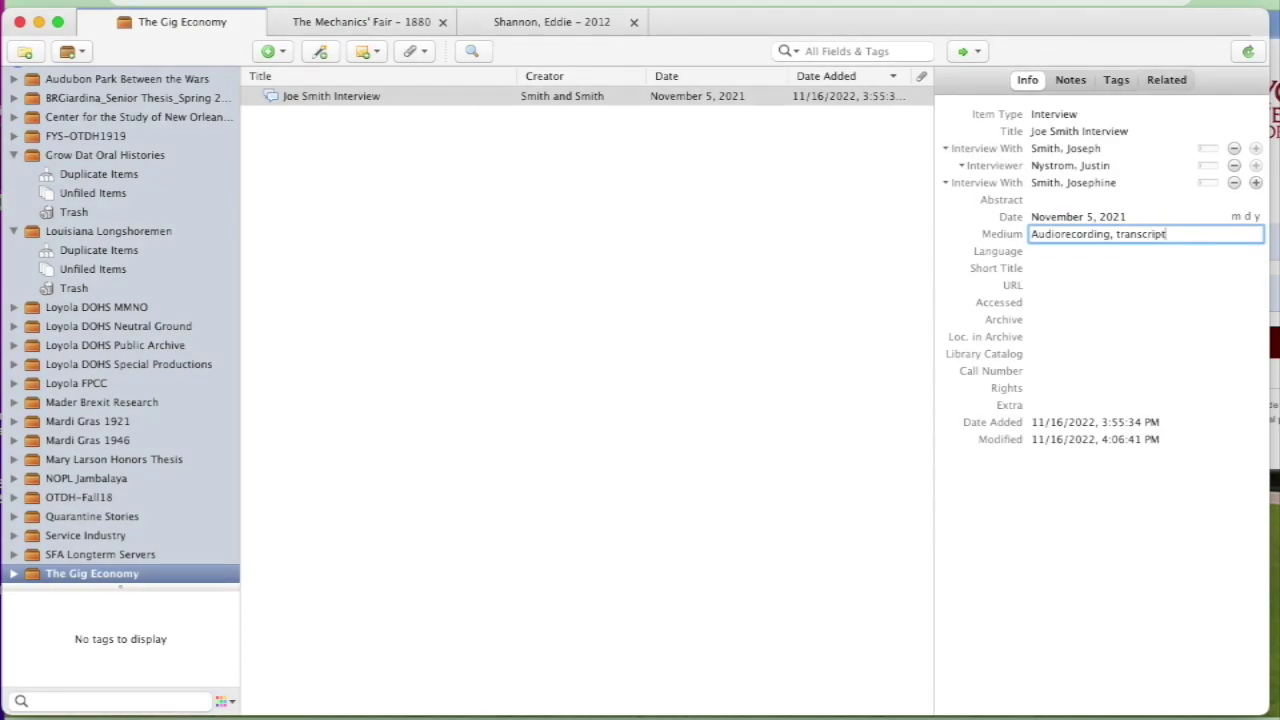
{"action": "key", "text": "Tab"}
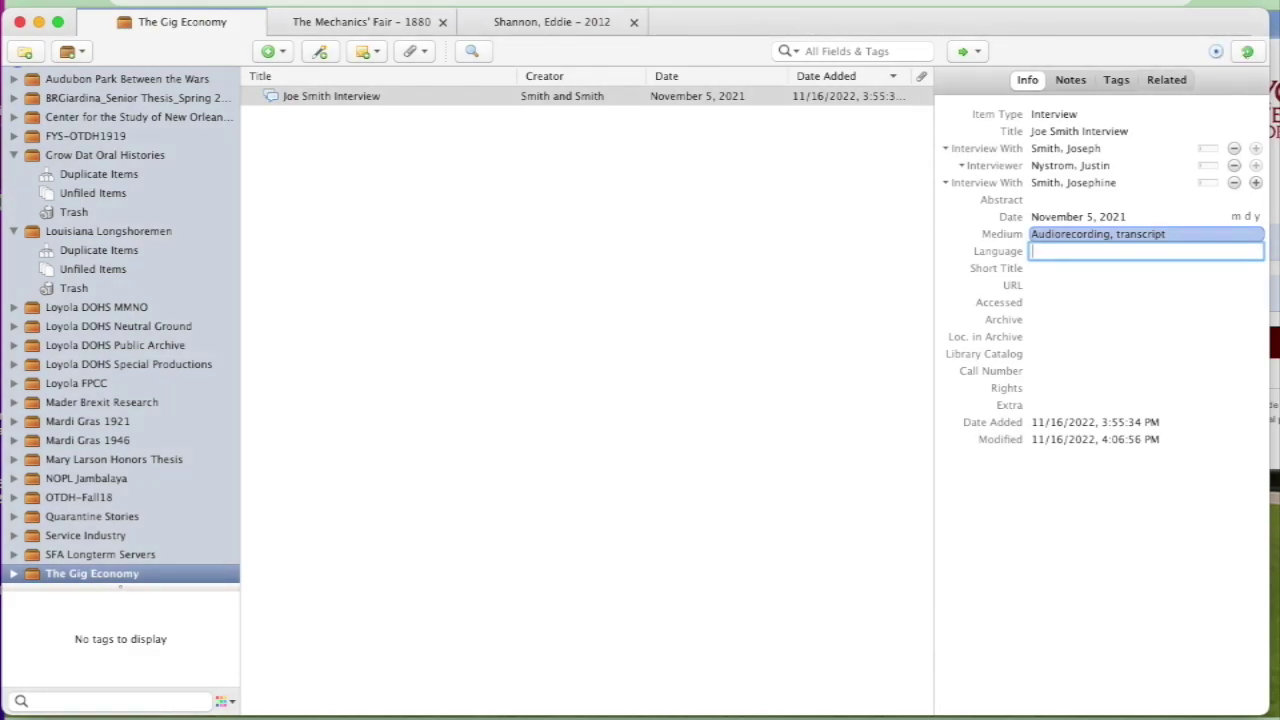
{"action": "type", "text": "English"}
{"action": "key", "text": "Tab"}
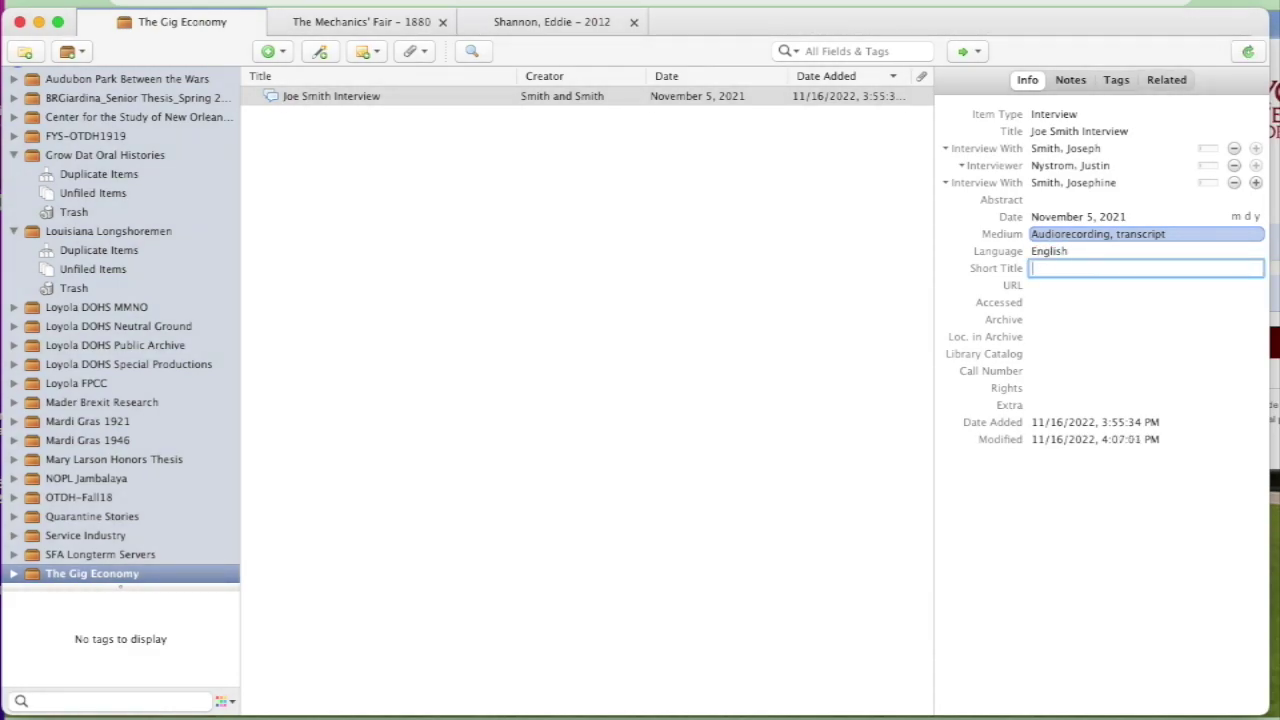
Step: Set the Short Title to both interviewees' surnames joined by "and" plus "Interview", and open the Accessed field for editing
{"action": "type", "text": "Smith and "}
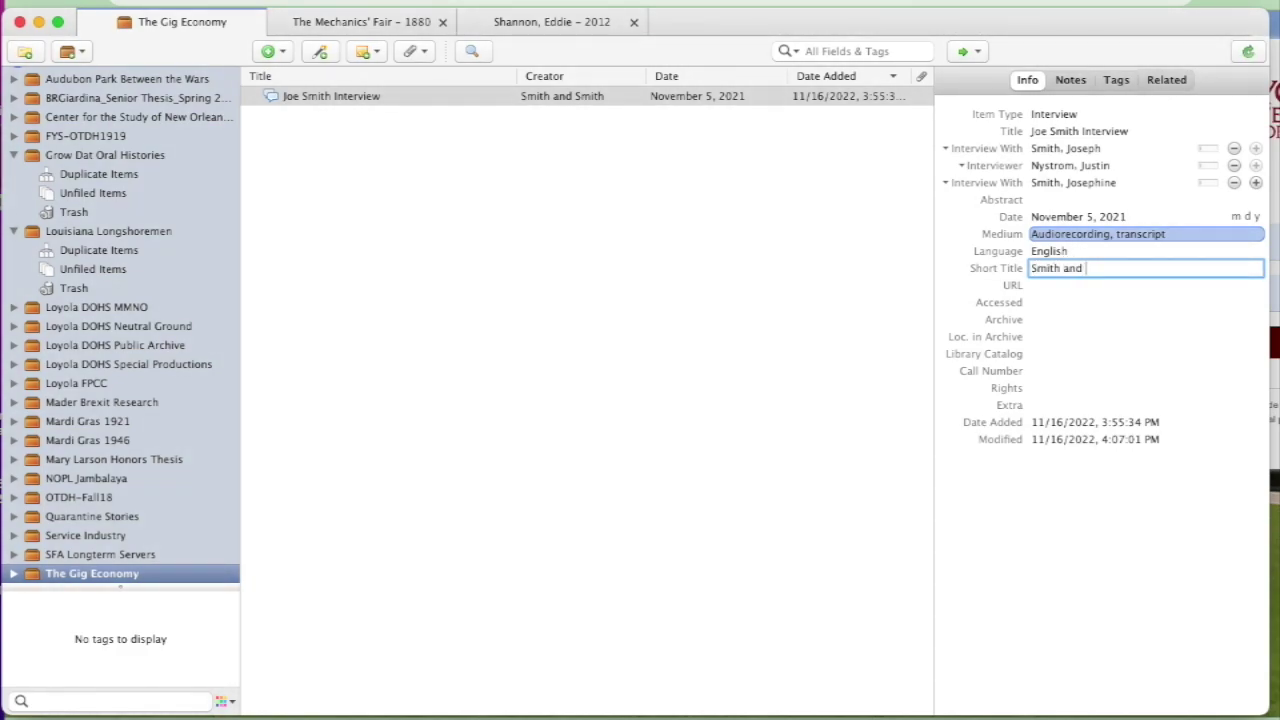
{"action": "type", "text": "Smith INte"}
{"action": "key", "text": "BackSpace"}
{"action": "type", "text": "terview"}
{"action": "key", "text": "Tab"}
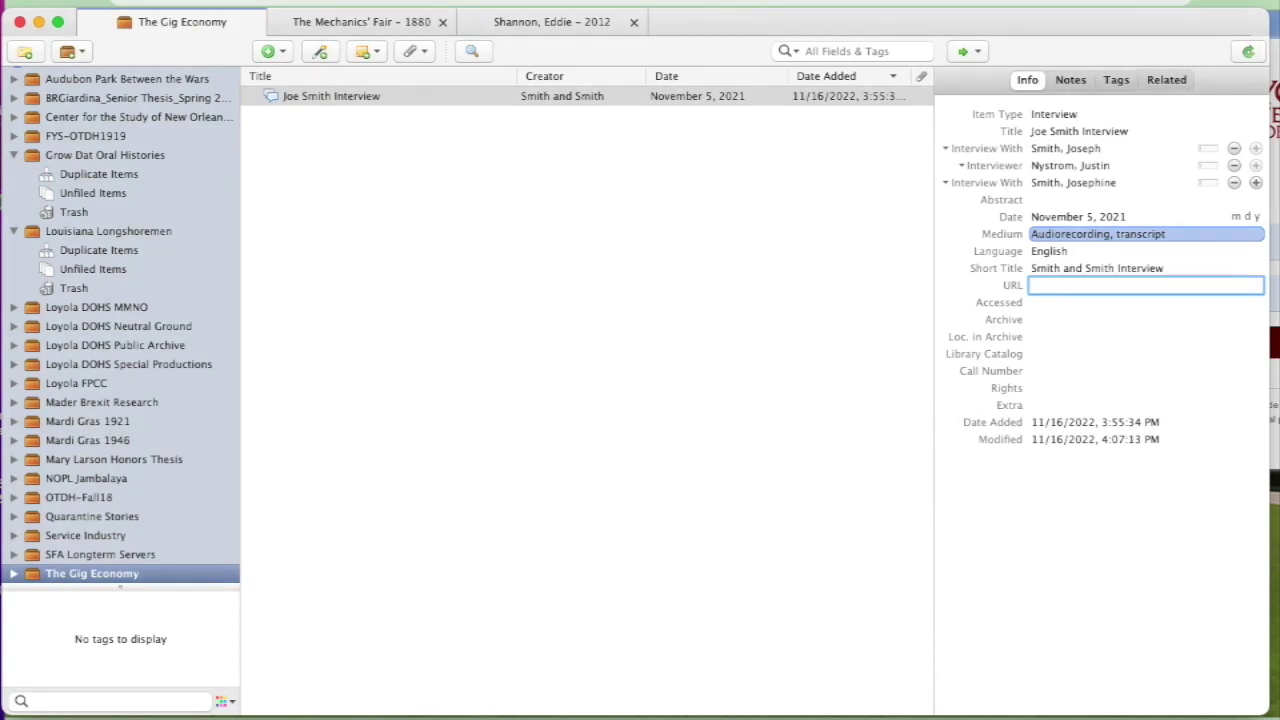
{"action": "left_click", "coordinate": [1146, 302]}
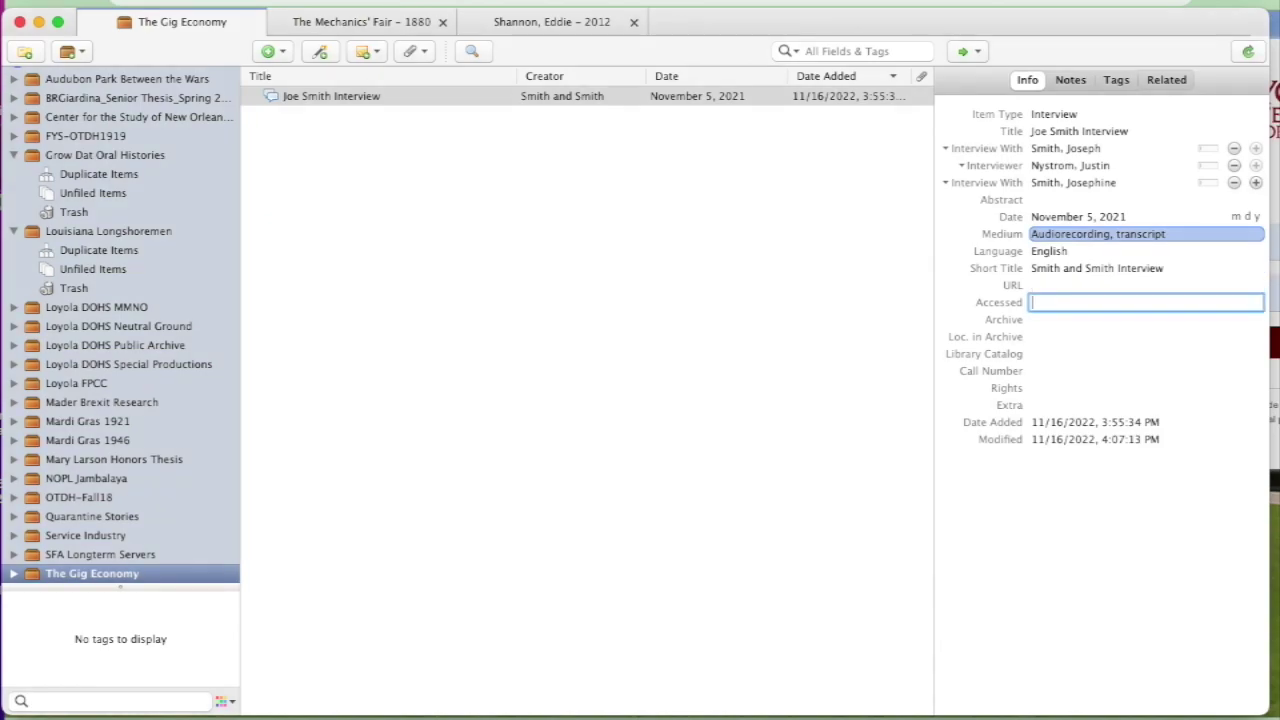
{"action": "left_click", "coordinate": [1146, 319]}
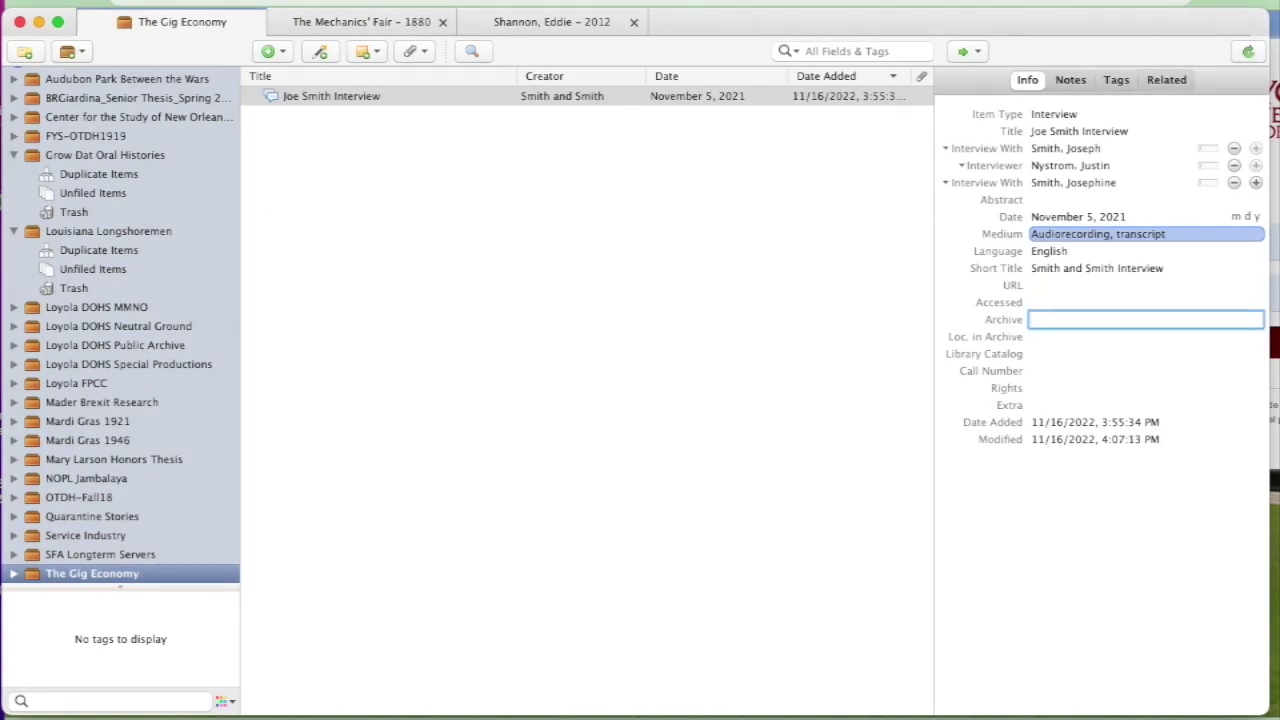
{"action": "type", "text": "Doctor"}
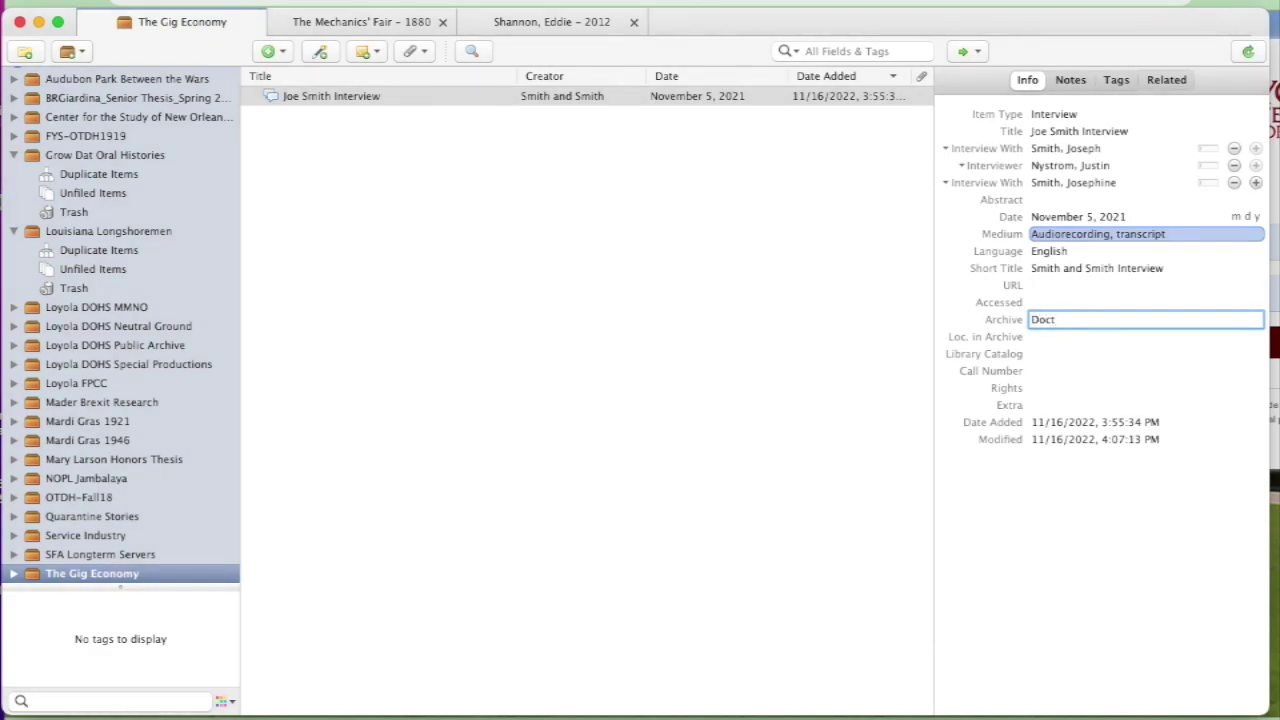
{"action": "key", "text": "BackSpace"}
{"action": "key", "text": "BackSpace"}
{"action": "key", "text": "BackSpace"}
{"action": "type", "text": "umentary and"}
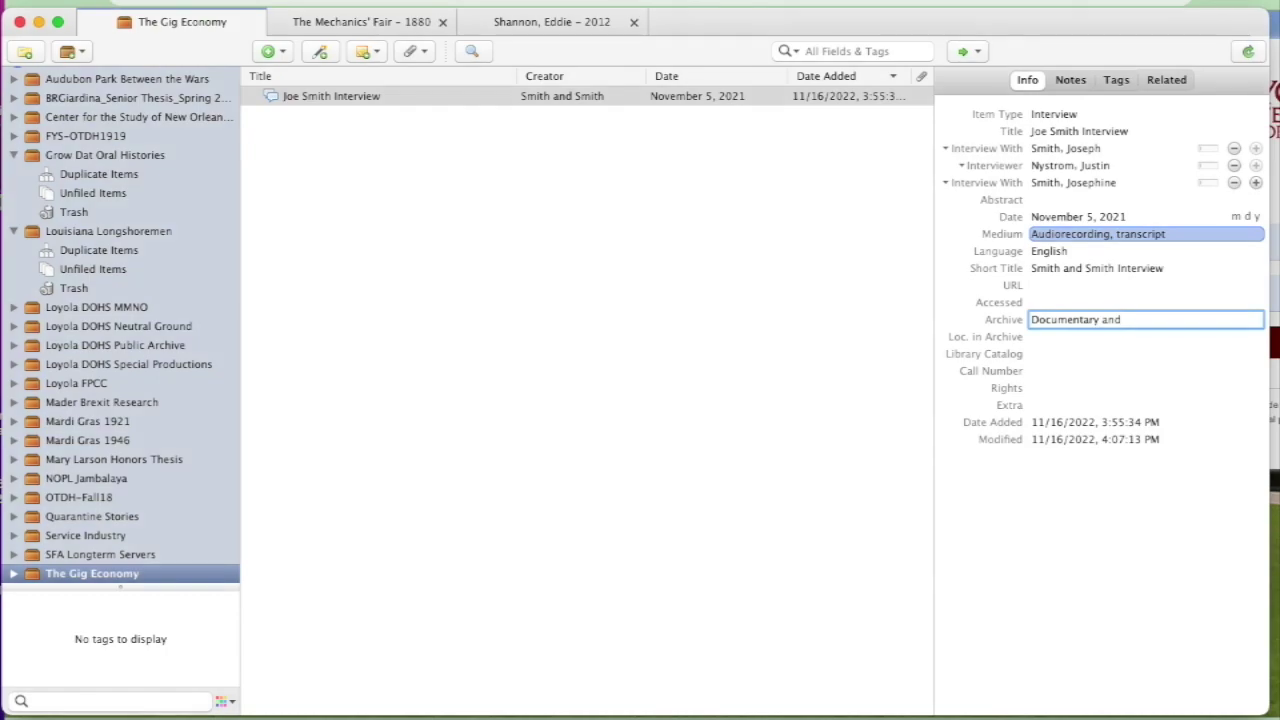
{"action": "type", "text": " Oral History Studio"}
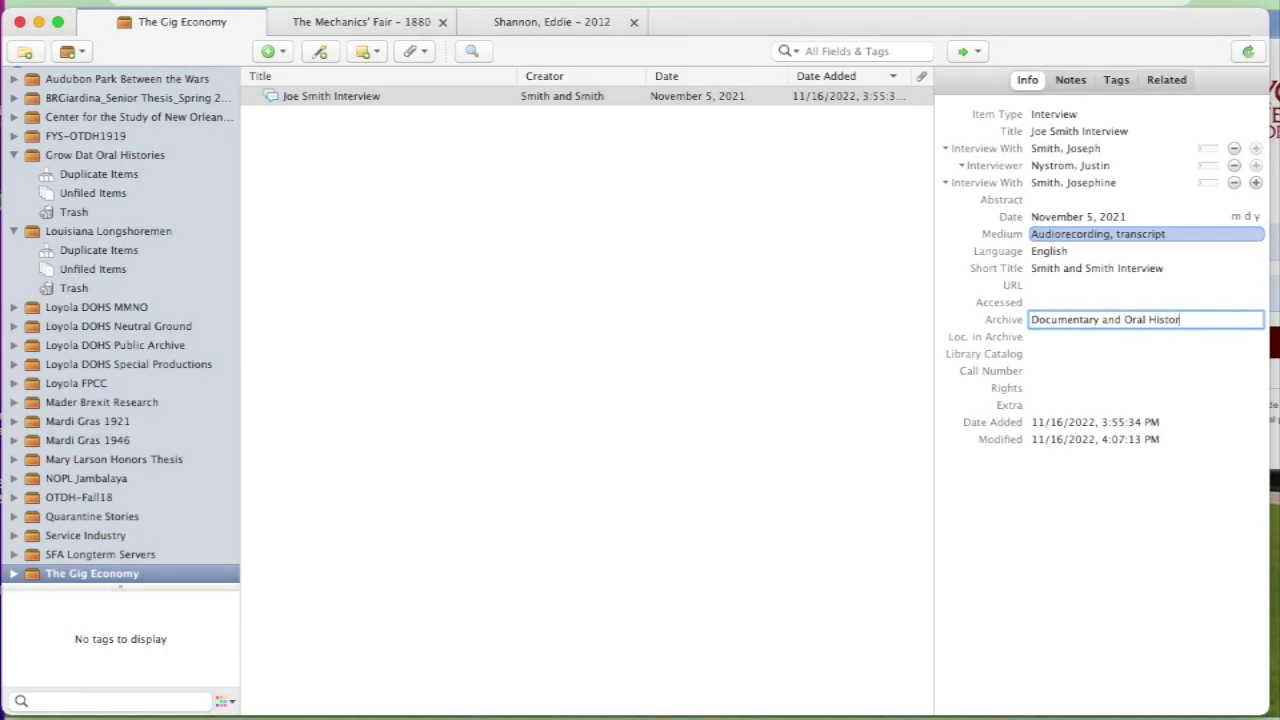
{"action": "key", "text": "BackSpace"}
{"action": "key", "text": "BackSpace"}
{"action": "key", "text": "BackSpace"}
{"action": "key", "text": "BackSpace"}
{"action": "key", "text": "BackSpace"}
{"action": "key", "text": "BackSpace"}
{"action": "key", "text": "BackSpace"}
{"action": "key", "text": "BackSpace"}
{"action": "key", "text": "BackSpace"}
{"action": "key", "text": "BackSpace"}
{"action": "key", "text": "BackSpace"}
{"action": "key", "text": "BackSpace"}
{"action": "key", "text": "BackSpace"}
{"action": "key", "text": "BackSpace"}
{"action": "key", "text": "BackSpace"}
{"action": "key", "text": "BackSpace"}
{"action": "key", "text": "BackSpace"}
{"action": "key", "text": "BackSpace"}
{"action": "key", "text": "BackSpace"}
{"action": "key", "text": "BackSpace"}
{"action": "key", "text": "BackSpace"}
{"action": "key", "text": "BackSpace"}
{"action": "key", "text": "BackSpace"}
{"action": "key", "text": "BackSpace"}
{"action": "key", "text": "BackSpace"}
{"action": "key", "text": "BackSpace"}
{"action": "key", "text": "BackSpace"}
{"action": "key", "text": "BackSpace"}
{"action": "key", "text": "BackSpace"}
{"action": "key", "text": "BackSpace"}
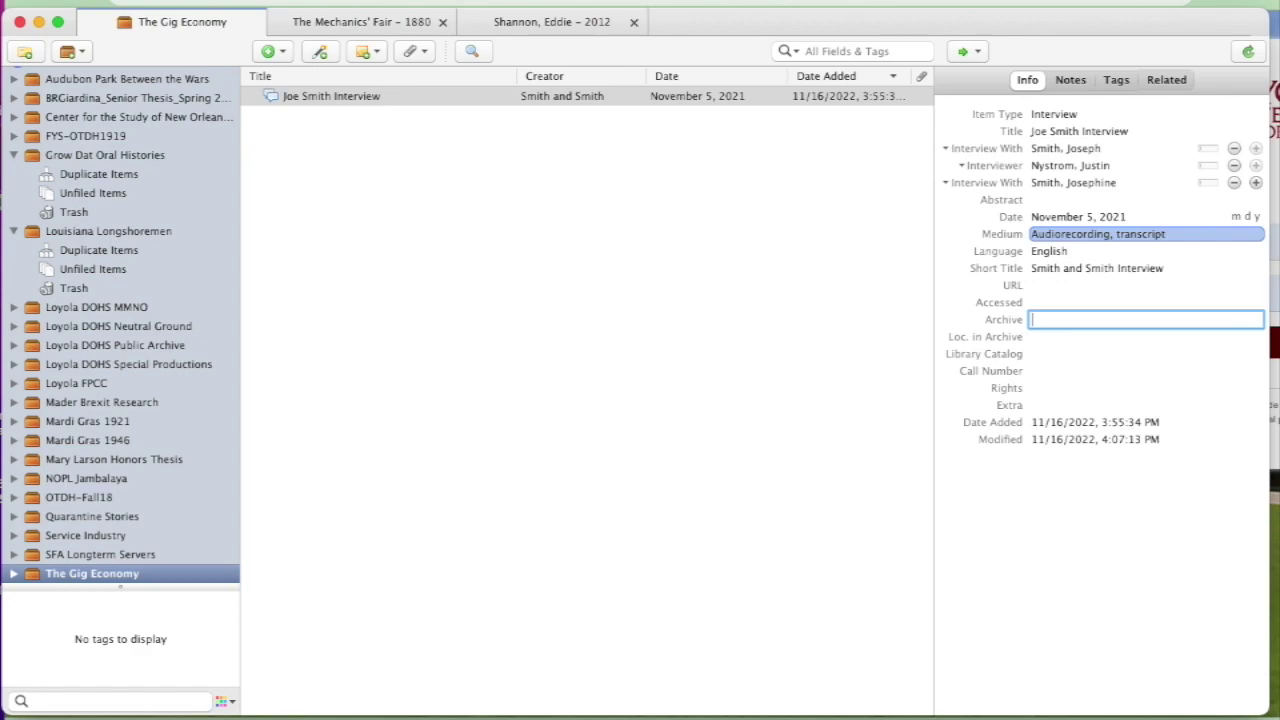
Step: Set the interview's Archive to "Documentary and Oral History Studio, Loyola University New Orleans"
{"action": "type", "text": "Documentary andn Or"}
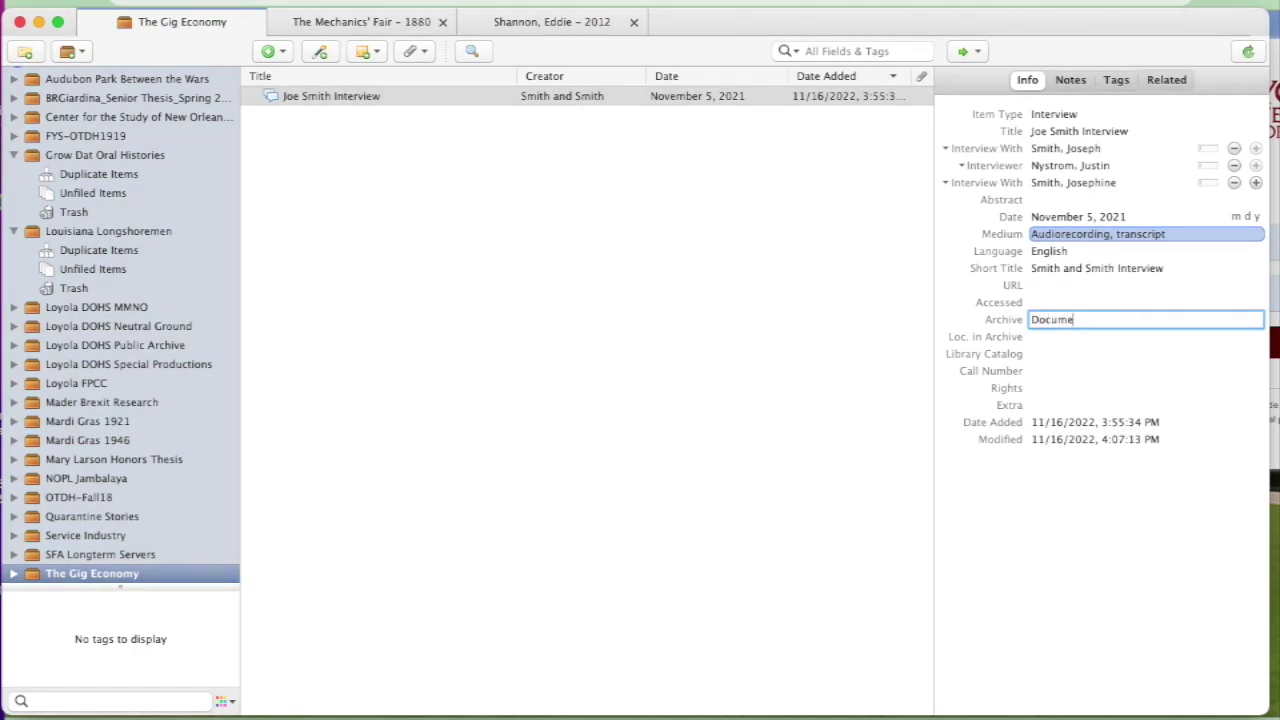
{"action": "key", "text": "BackSpace"}
{"action": "key", "text": "BackSpace"}
{"action": "key", "text": "BackSpace"}
{"action": "key", "text": "BackSpace"}
{"action": "type", "text": "Oral History Studi"}
{"action": "key", "text": "BackSpace"}
{"action": "key", "text": "BackSpace"}
{"action": "key", "text": "BackSpace"}
{"action": "key", "text": "BackSpace"}
{"action": "type", "text": "tu"}
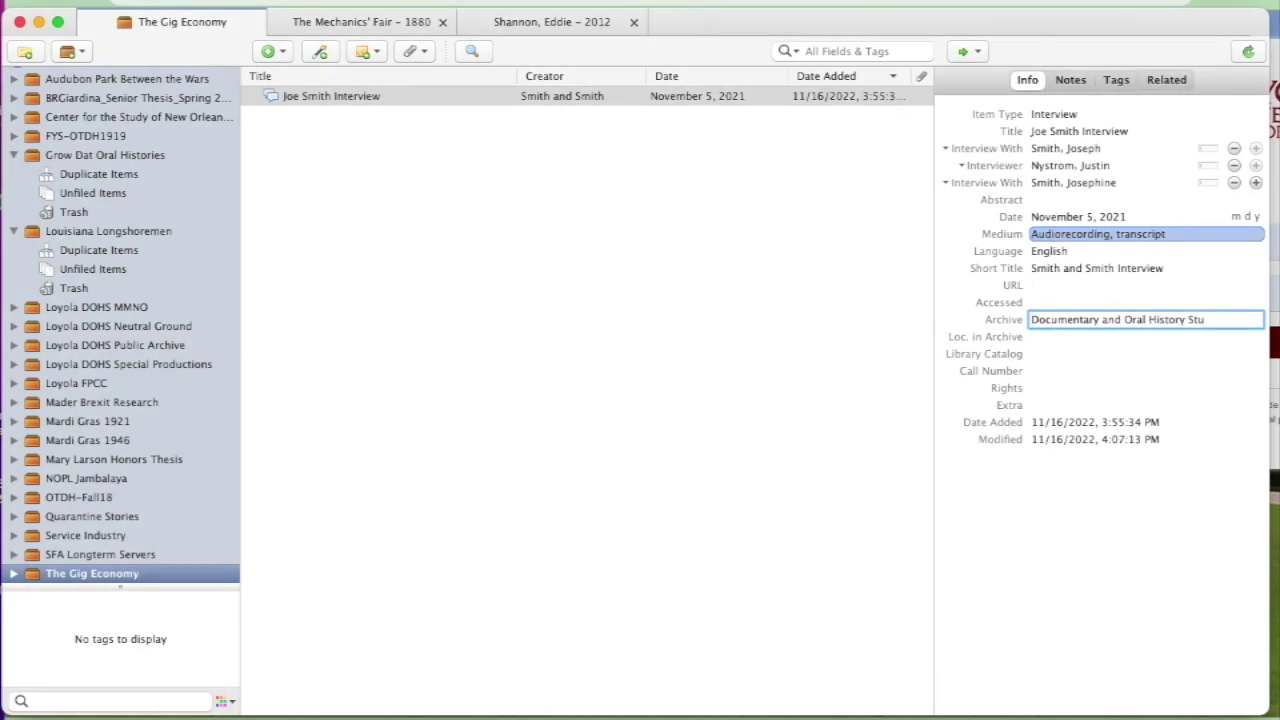
{"action": "type", "text": "dio. "}
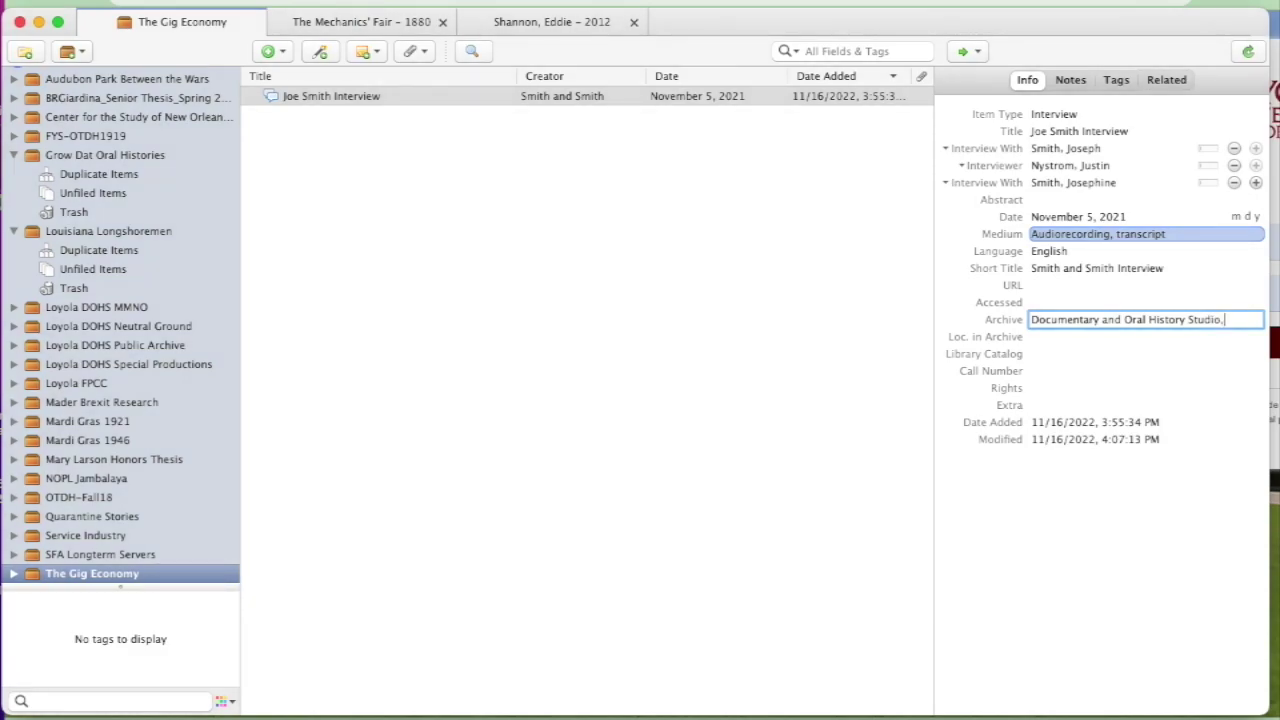
{"action": "type", "text": "Loyola U"}
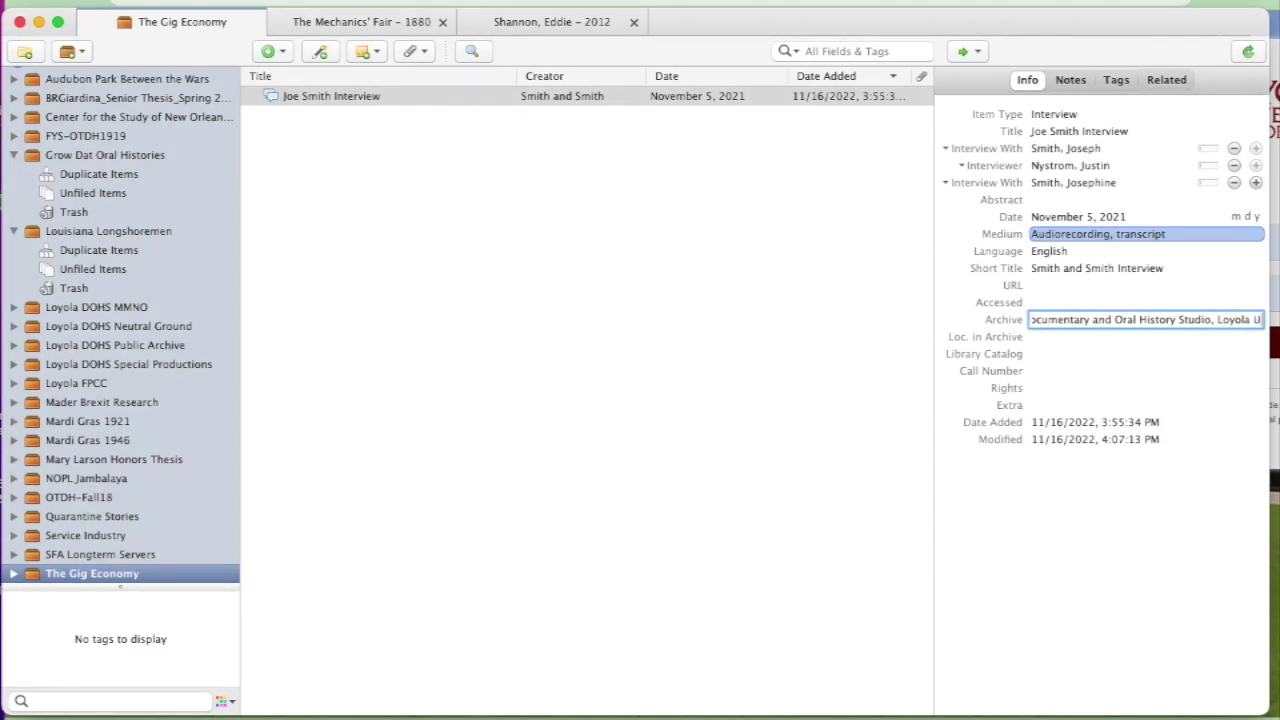
{"action": "type", "text": "niversity New Orleans"}
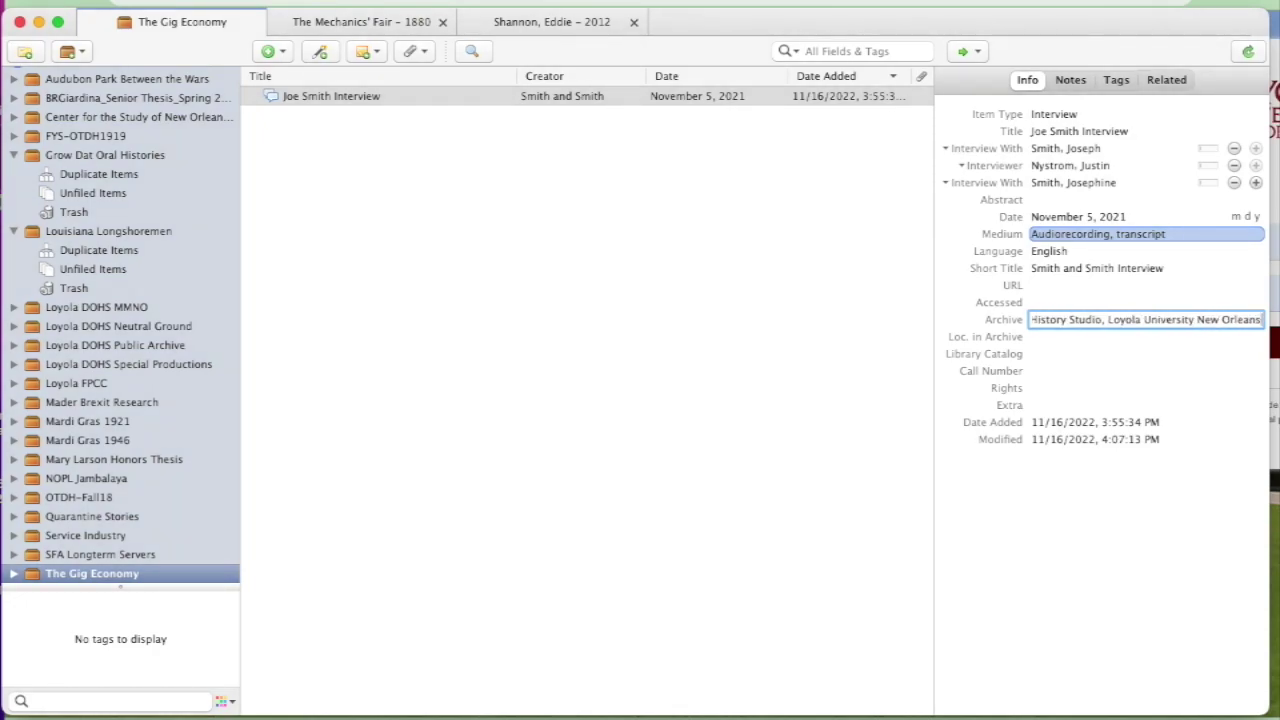
{"action": "key", "text": "Tab"}
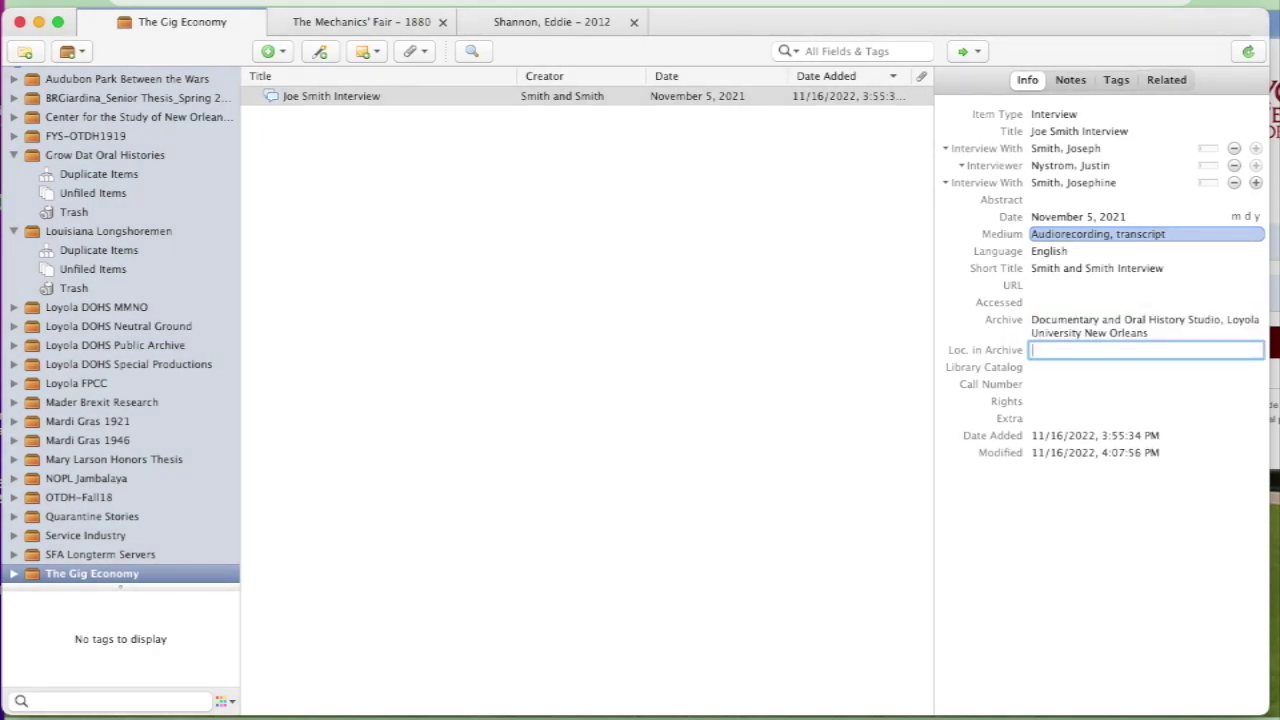
Step: Set the interview's Loc. in Archive to "The Gig Economy Collection" and leave the remaining fields blank
{"action": "type", "text": "The Gig Economy Collection"}
{"action": "key", "text": "Tab"}
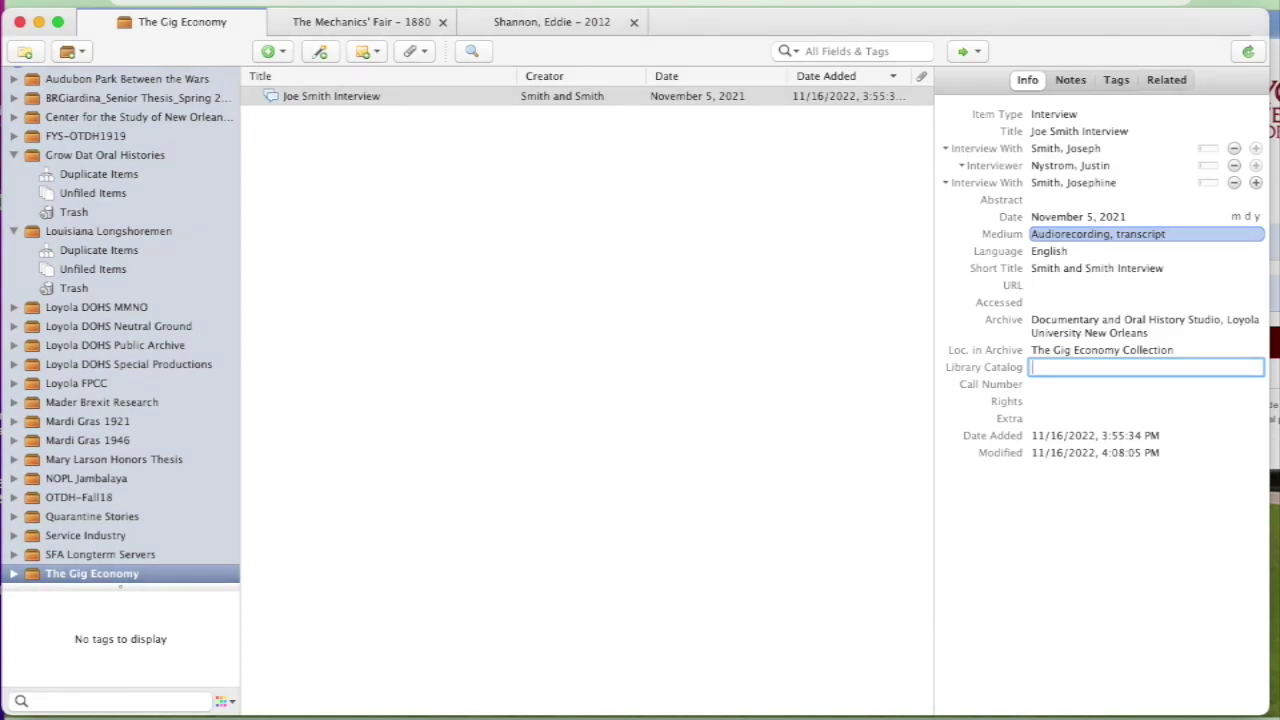
{"action": "key", "text": "Tab"}
{"action": "key", "text": "Tab"}
{"action": "key", "text": "Tab"}
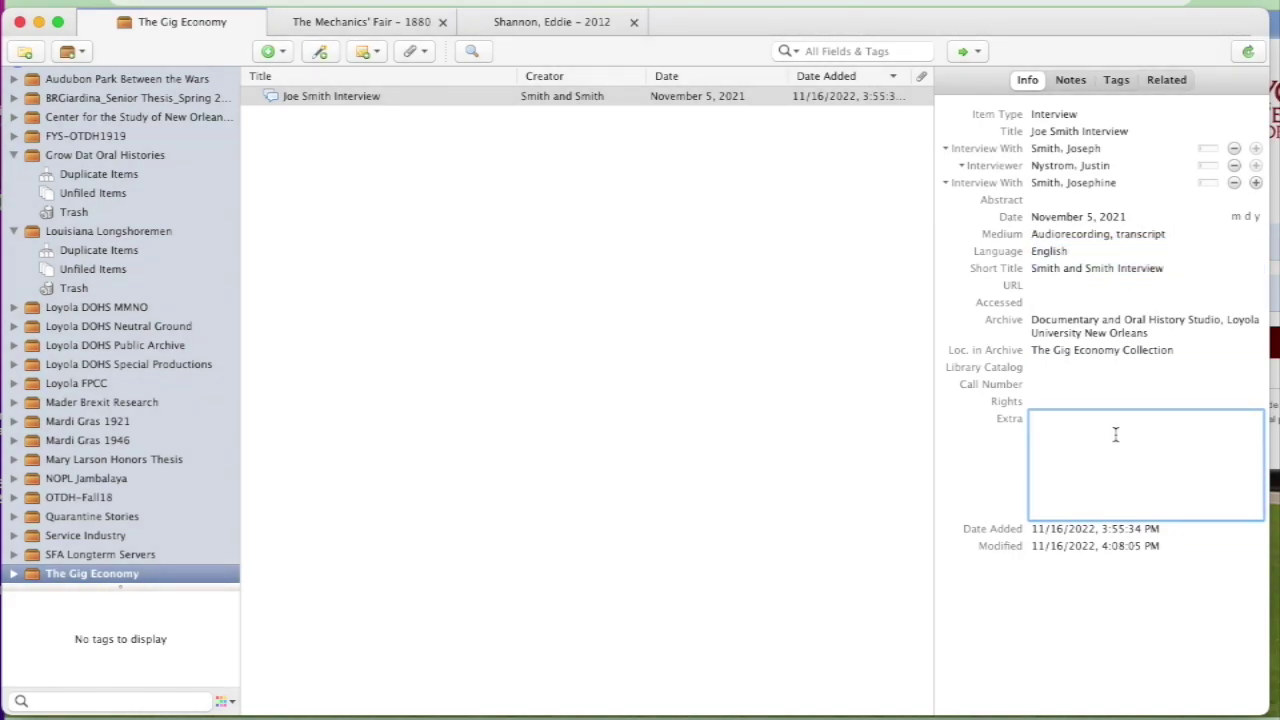
{"action": "left_click", "coordinate": [868, 364]}
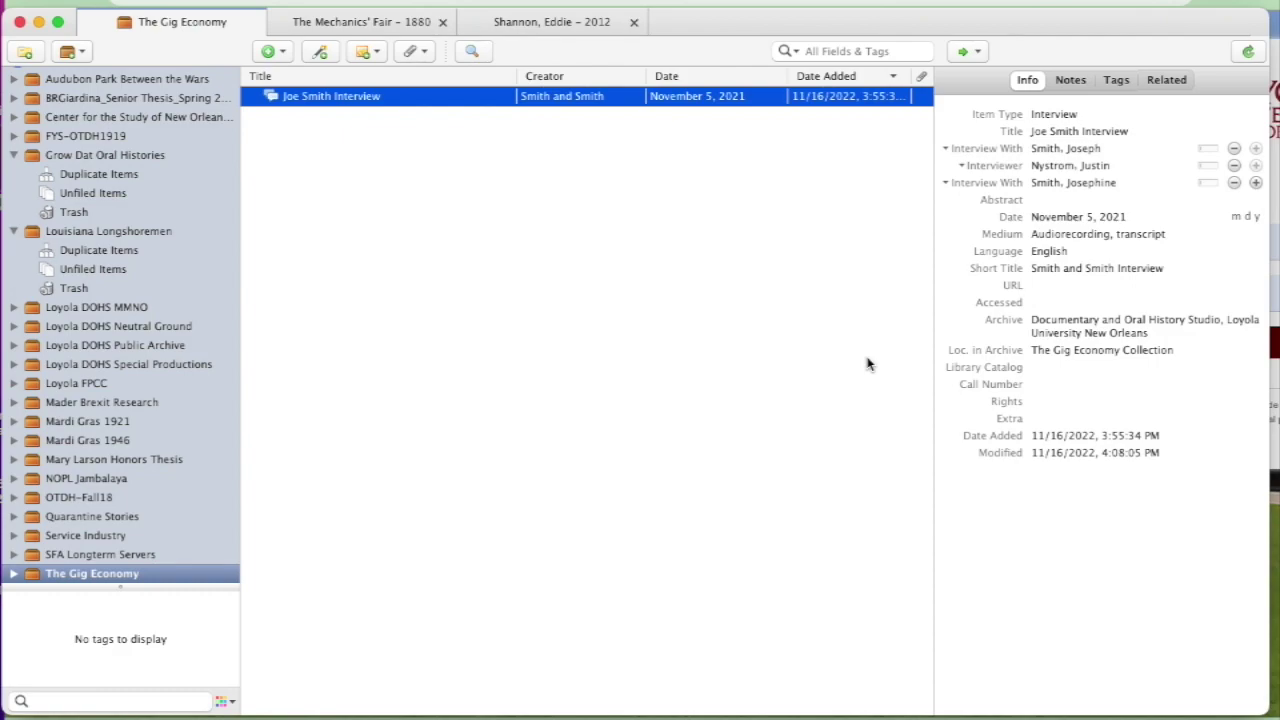
Step: Expand the interview's Title so it gives both interviewees' full first names joined by "and" before the surname
{"action": "left_click", "coordinate": [1058, 132]}
{"action": "left_click", "coordinate": [1044, 131]}
{"action": "type", "text": "seph and J"}
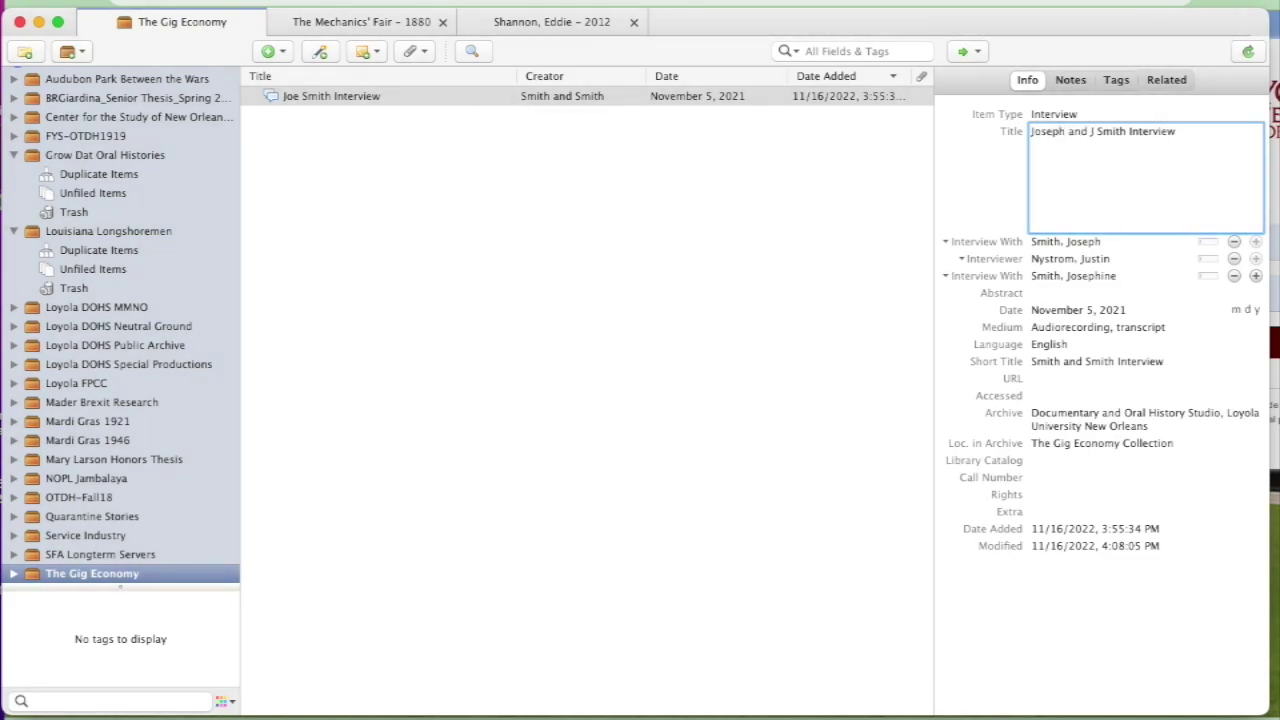
{"action": "type", "text": "osephine"}
{"action": "left_click", "coordinate": [788, 175]}
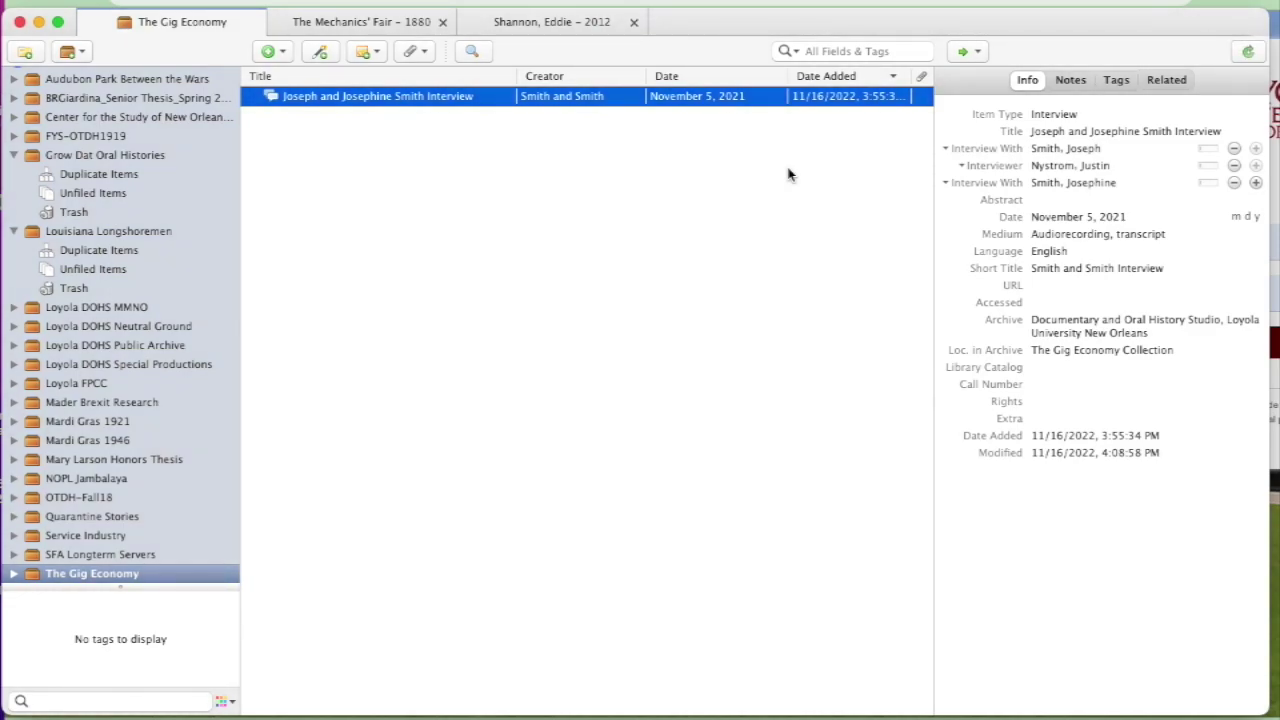
Step: Attach hertzreceipt.pdf to the interview record and expand the record to list its attachment
{"action": "left_click", "coordinate": [1095, 326]}
{"action": "key", "text": "Escape"}
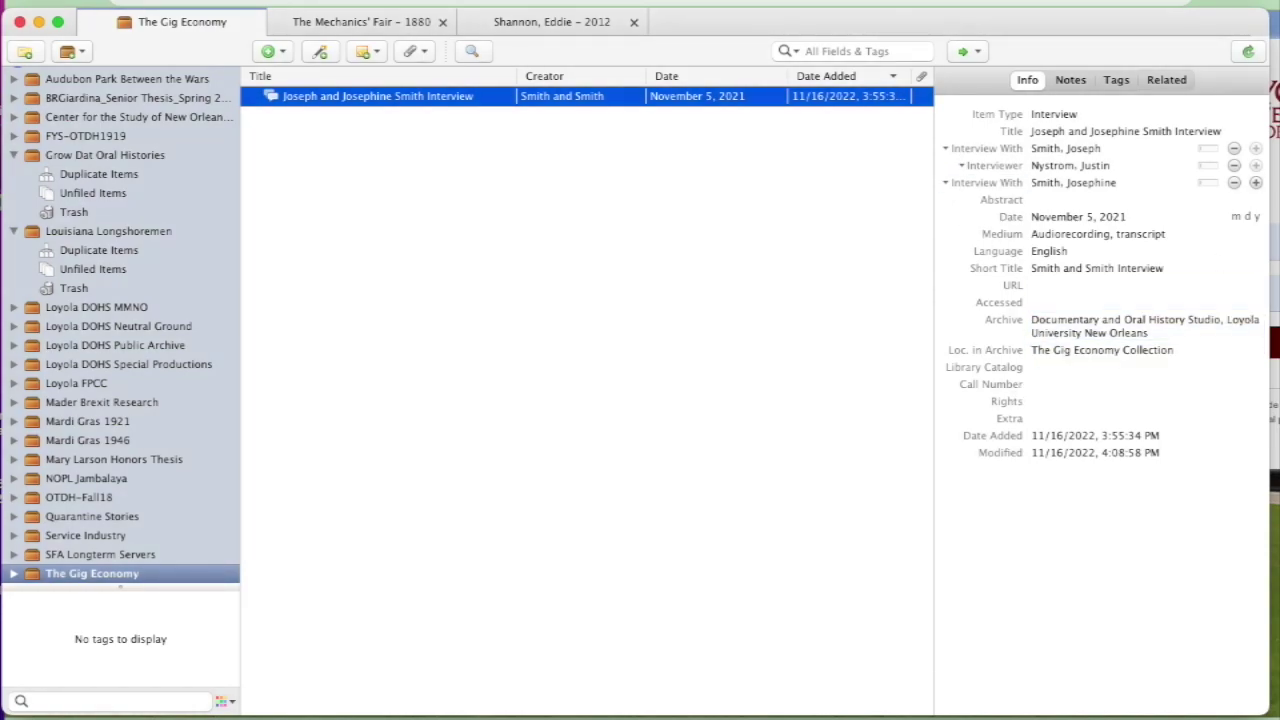
{"action": "left_click_drag", "start_coordinate": [1279, 190], "coordinate": [463, 100]}
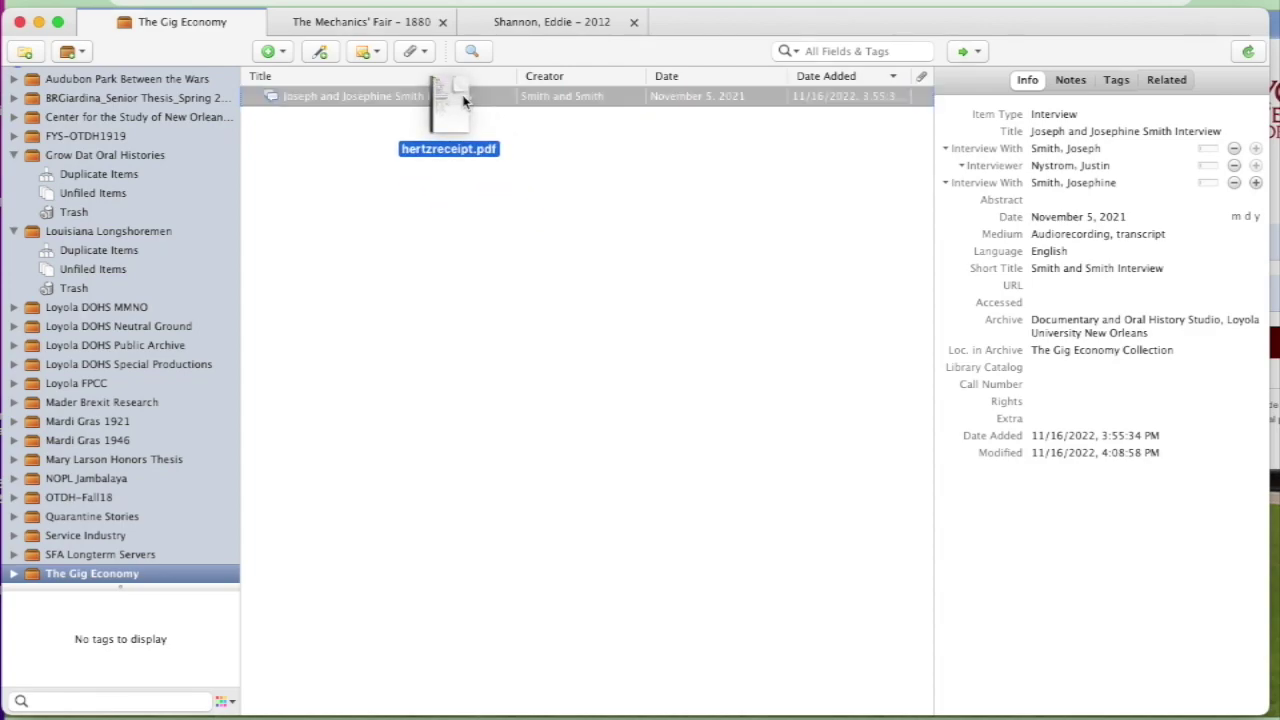
{"action": "left_click_drag", "start_coordinate": [463, 100], "coordinate": [463, 100]}
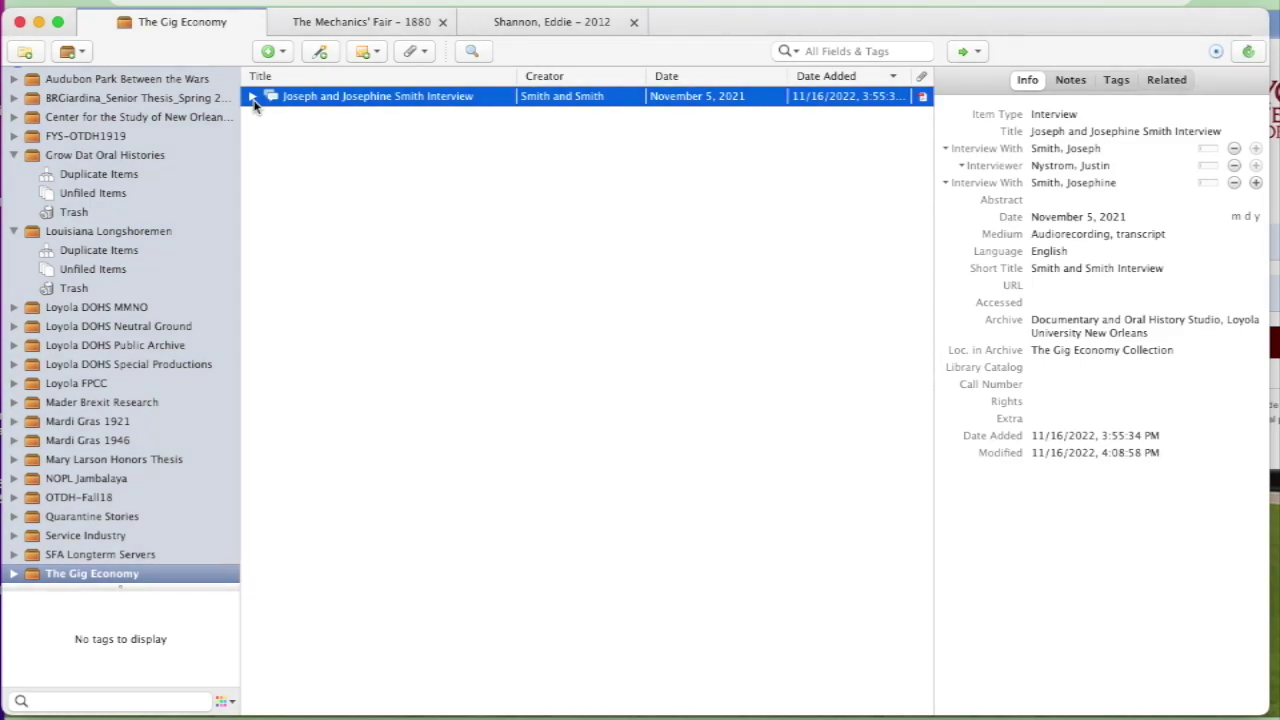
{"action": "left_click", "coordinate": [252, 96]}
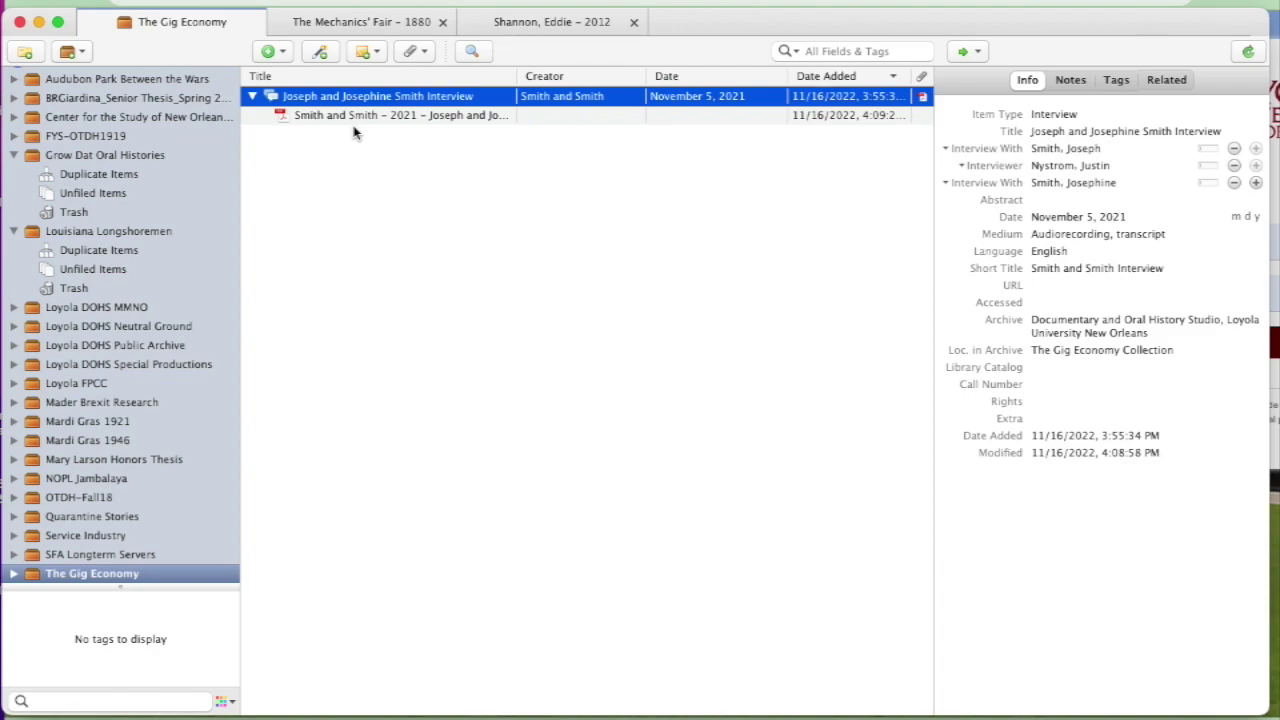
Step: Compare the interview's creator and title fields with the filename of its attached PDF
{"action": "left_click", "coordinate": [1097, 148]}
{"action": "key", "text": "Return"}
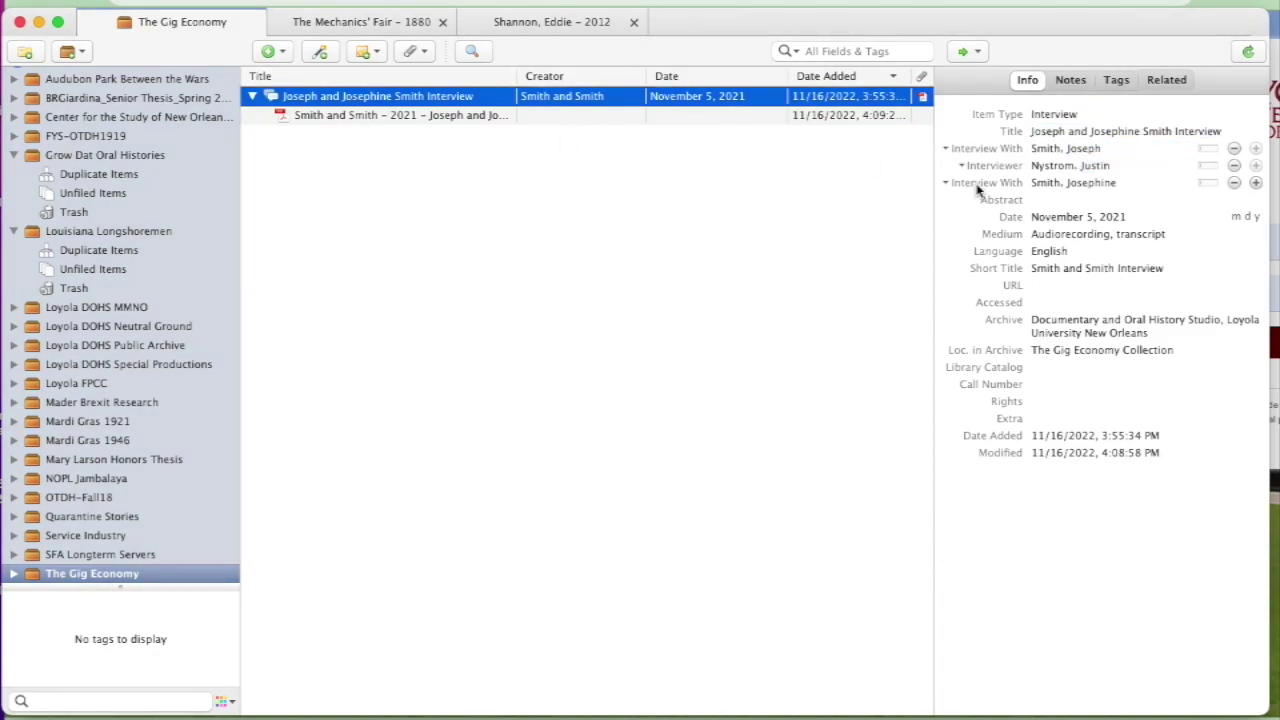
{"action": "left_click", "coordinate": [306, 117]}
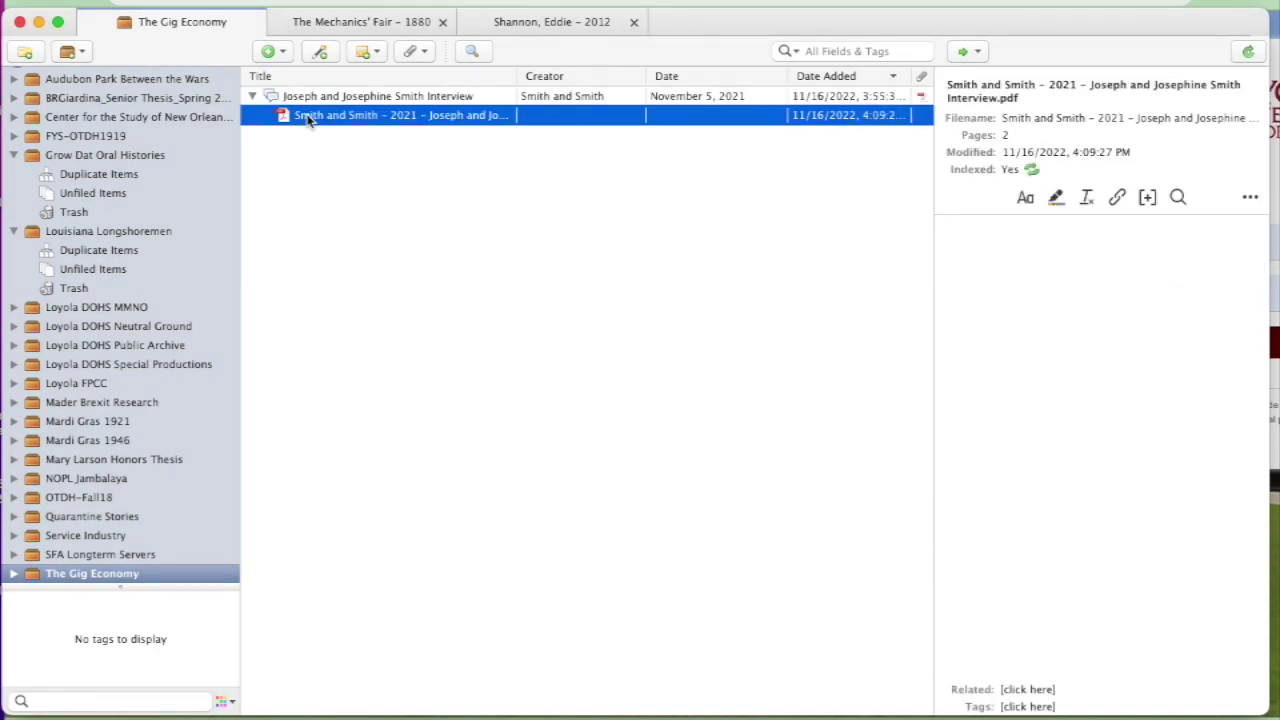
{"action": "left_click", "coordinate": [390, 98]}
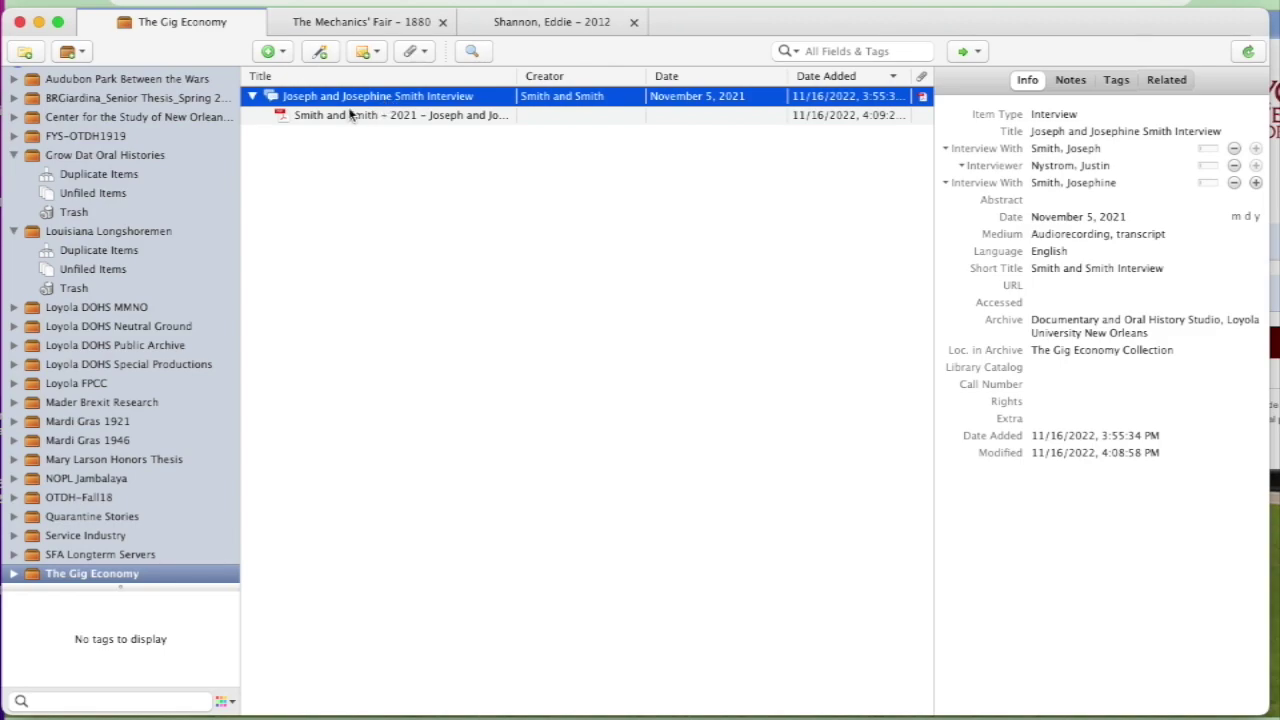
{"action": "left_click", "coordinate": [1047, 165]}
{"action": "left_click", "coordinate": [438, 116]}
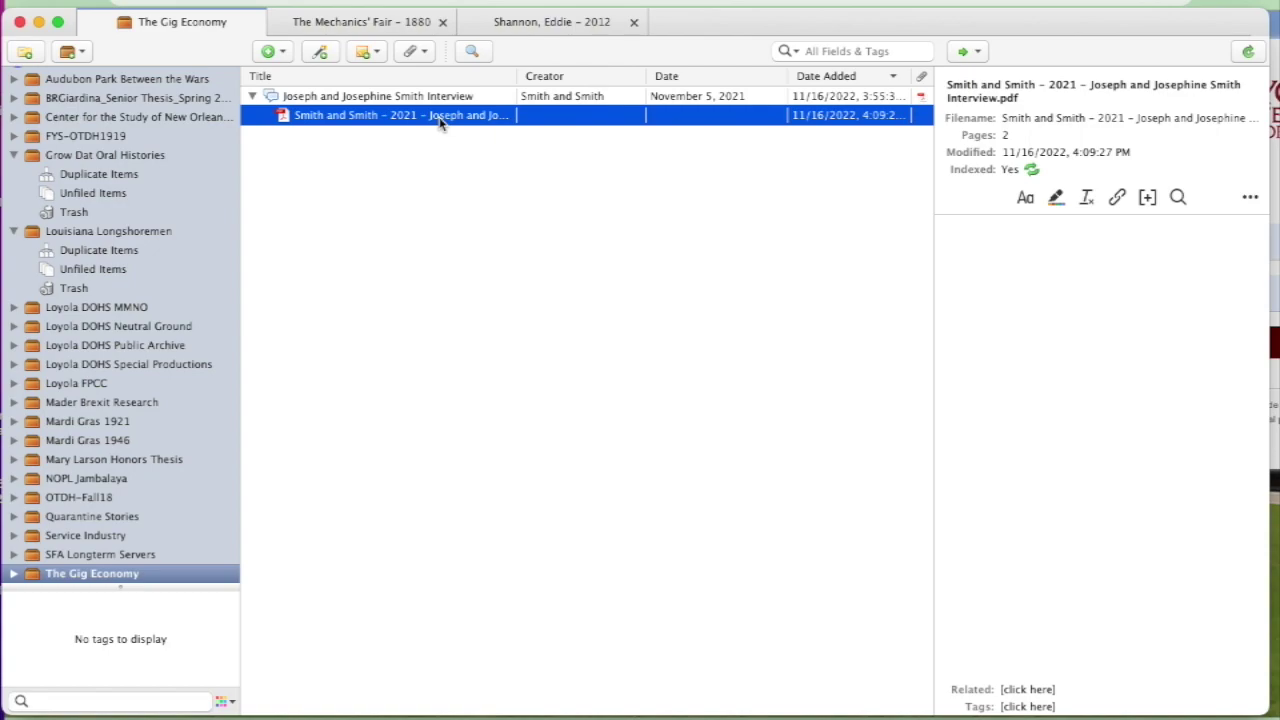
Step: Show the attached PDF's stored file in Finder, close its folder window and return to Zotero
{"action": "right_click", "coordinate": [341, 125]}
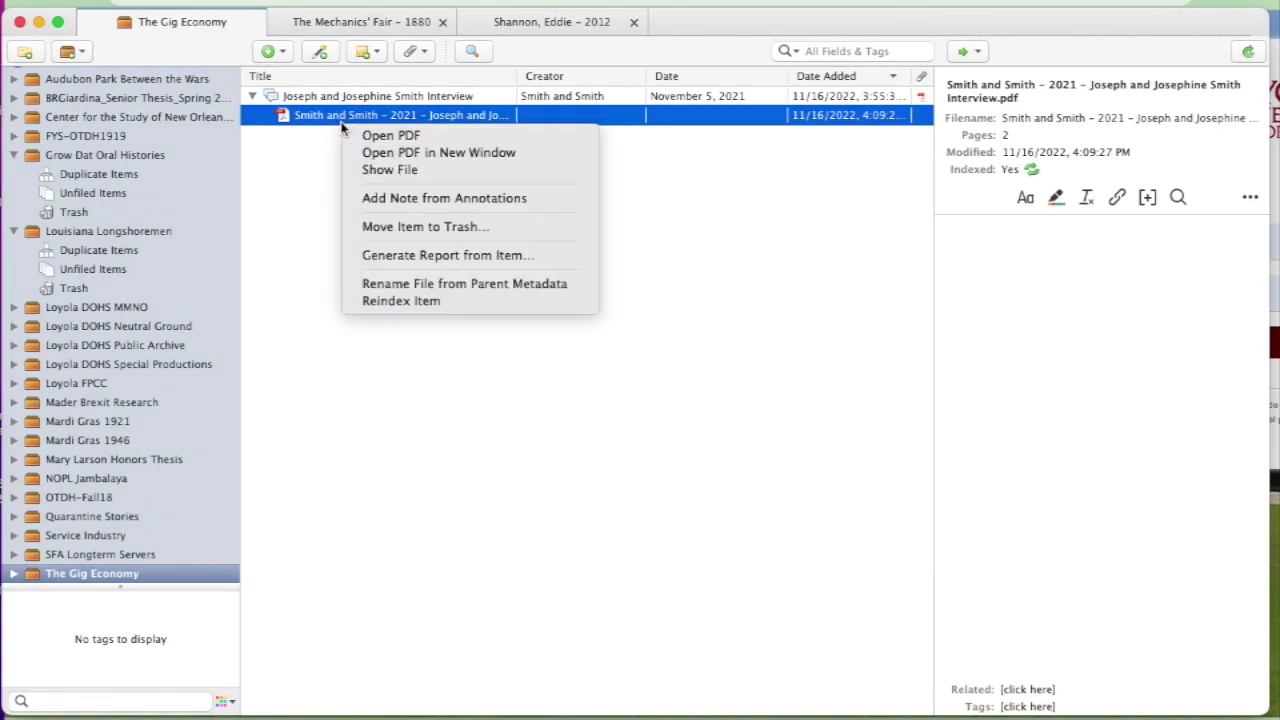
{"action": "left_click", "coordinate": [390, 170]}
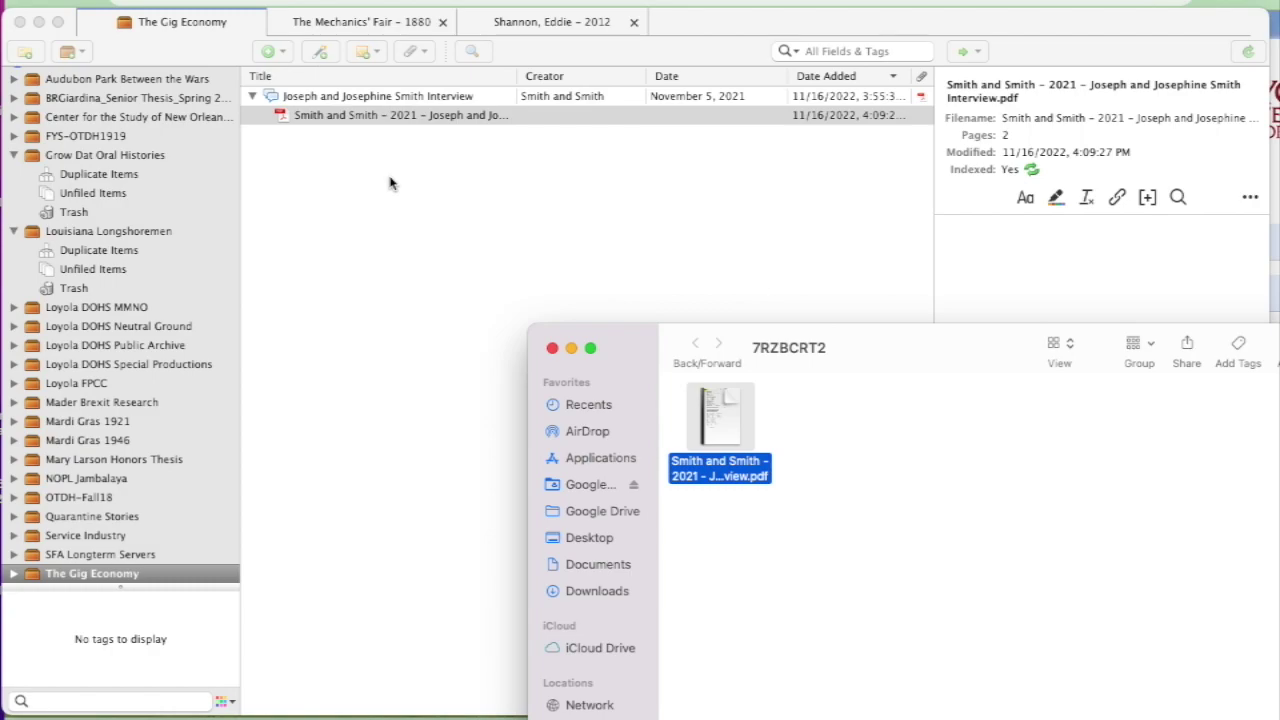
{"action": "left_click", "coordinate": [552, 350]}
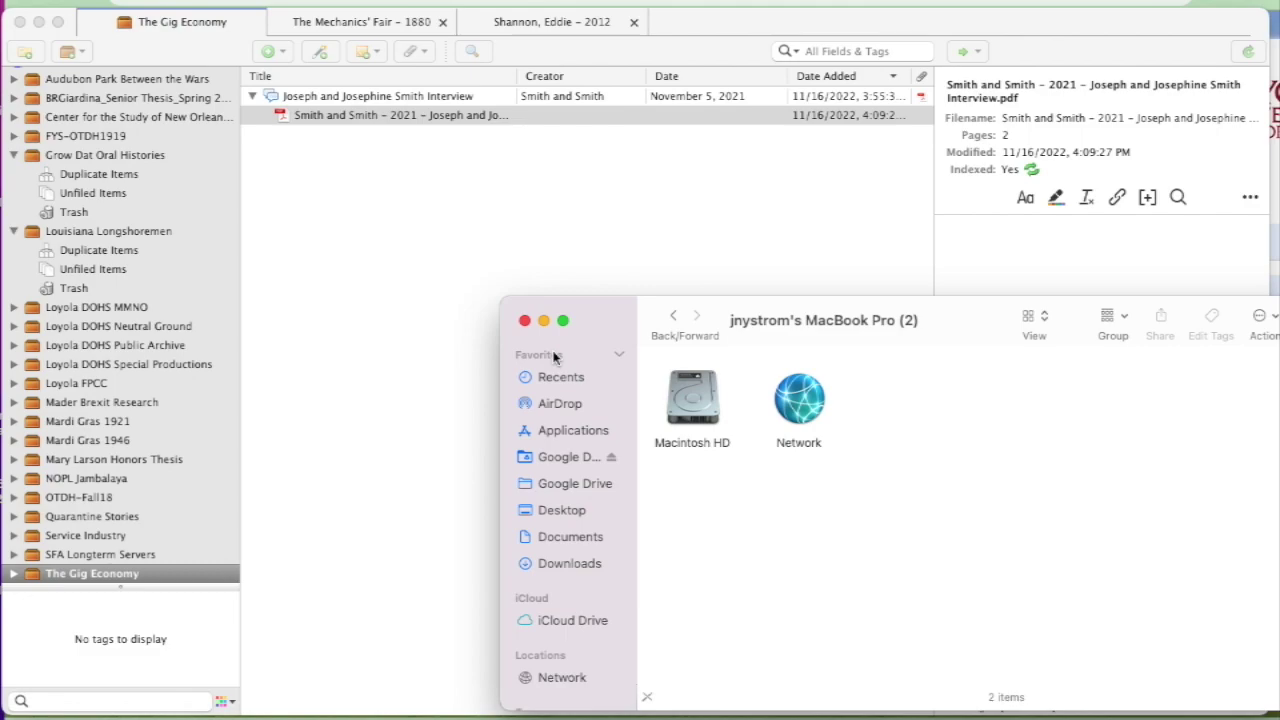
{"action": "left_click", "coordinate": [429, 253]}
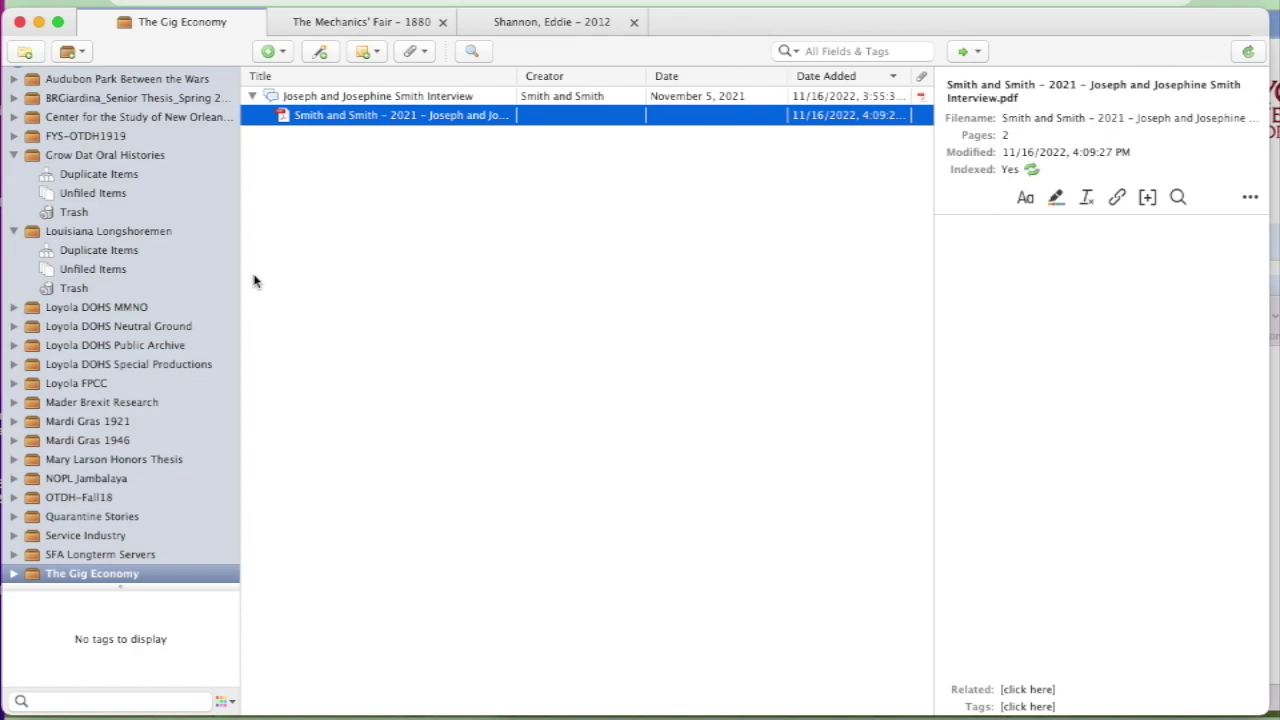
Step: Select the parent interview record, switch to Google Drive and create a blank Google Docs document in the SCAP - 2022-23 folder
{"action": "left_click", "coordinate": [312, 100]}
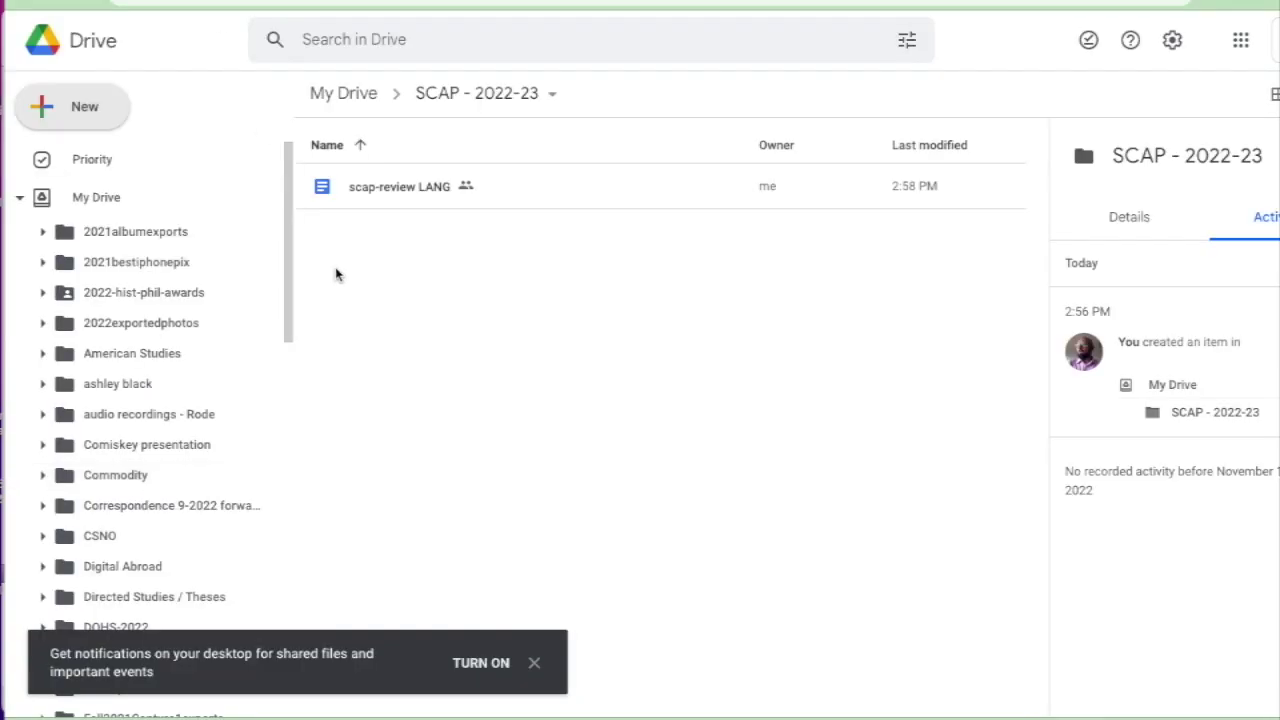
{"action": "left_click", "coordinate": [96, 115]}
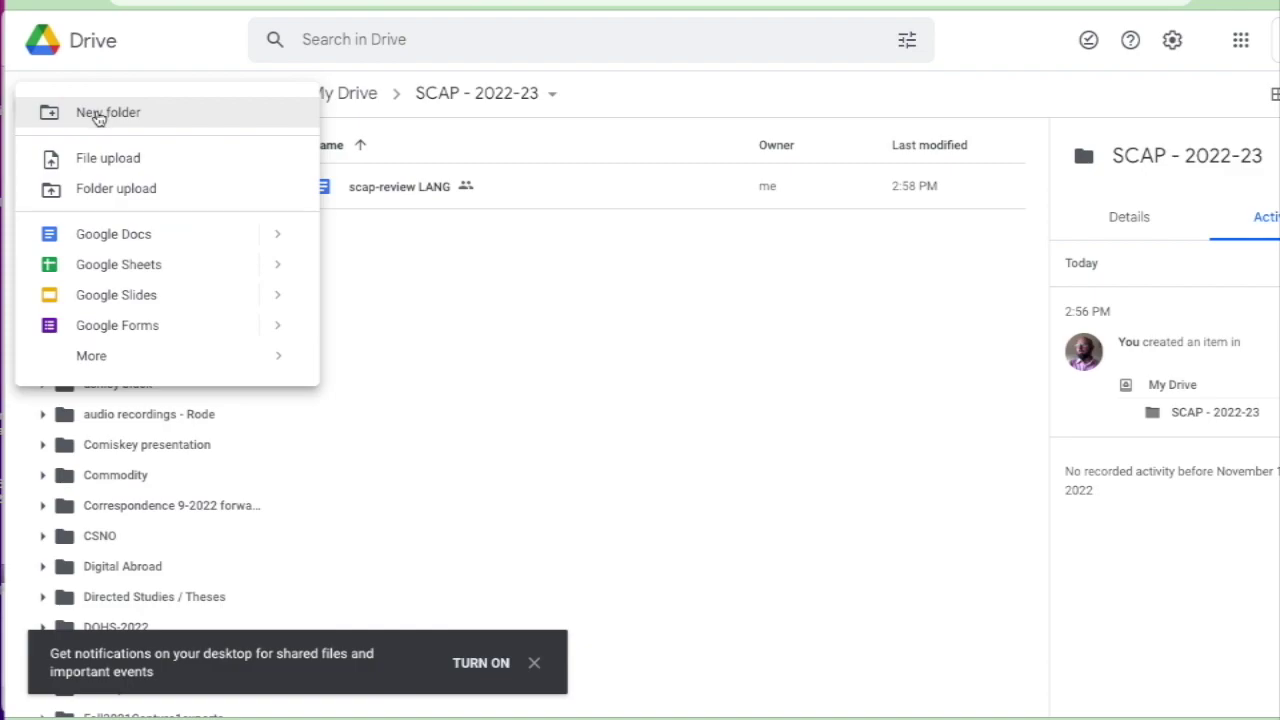
{"action": "left_click", "coordinate": [111, 240]}
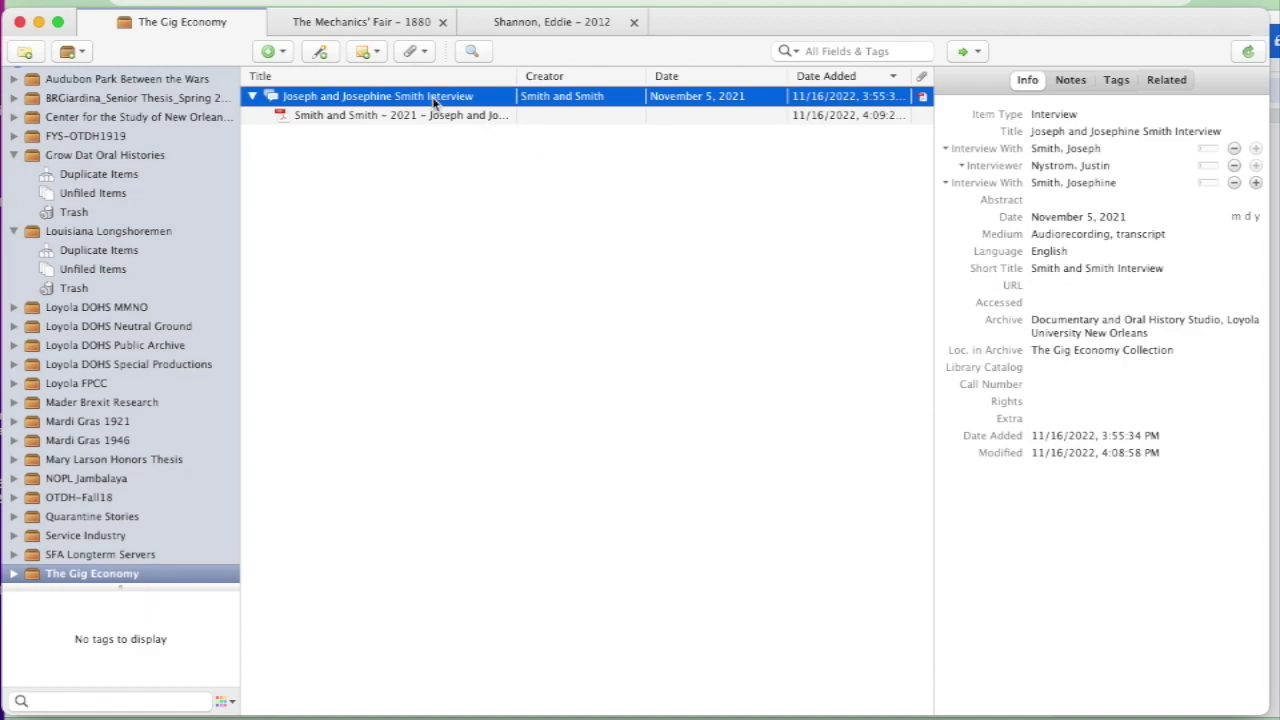
Step: Copy the interview's Chicago Manual of Style 17th edition (full note) bibliography entry from Zotero to the clipboard and paste it into the blank Google document
{"action": "right_click", "coordinate": [363, 104]}
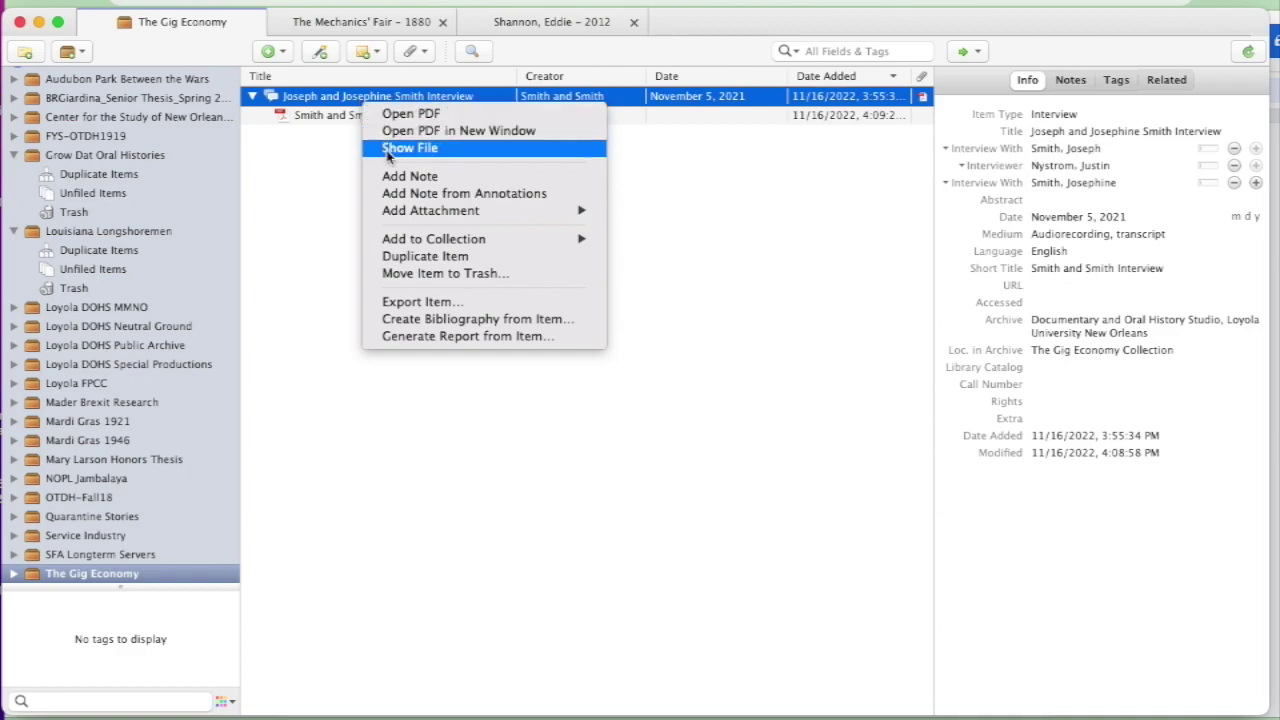
{"action": "left_click", "coordinate": [427, 319]}
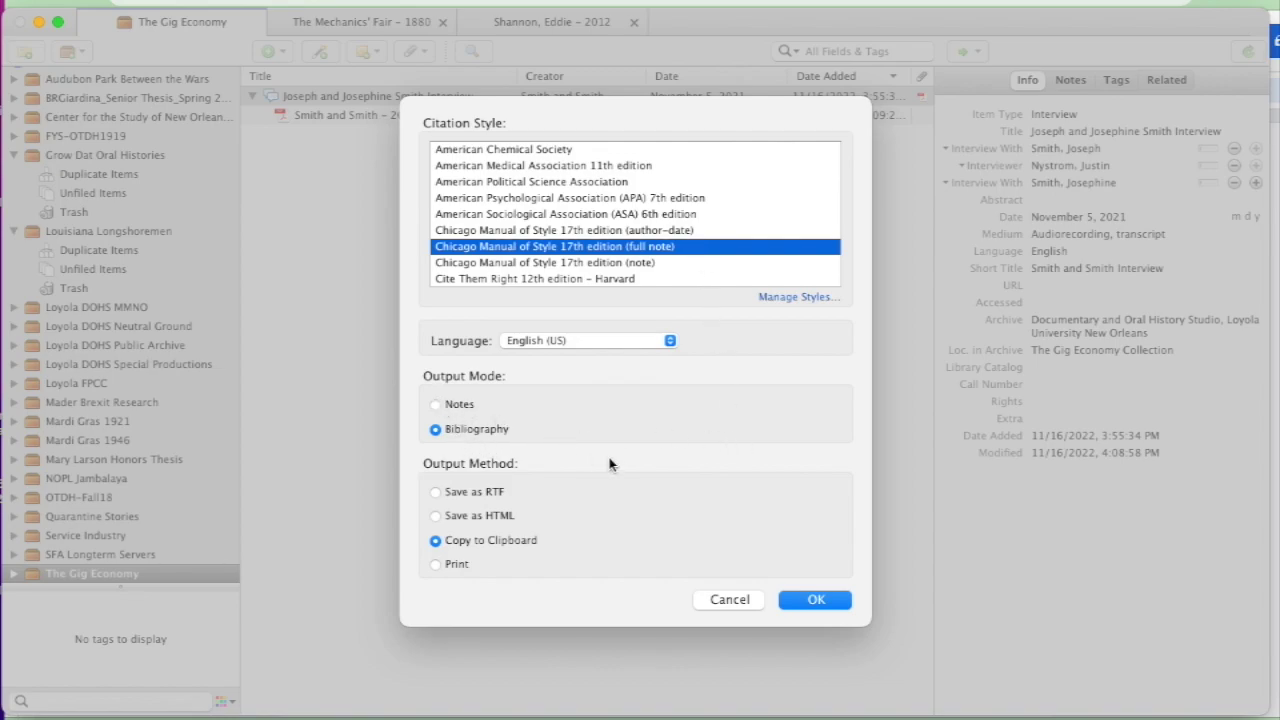
{"action": "left_click", "coordinate": [839, 602]}
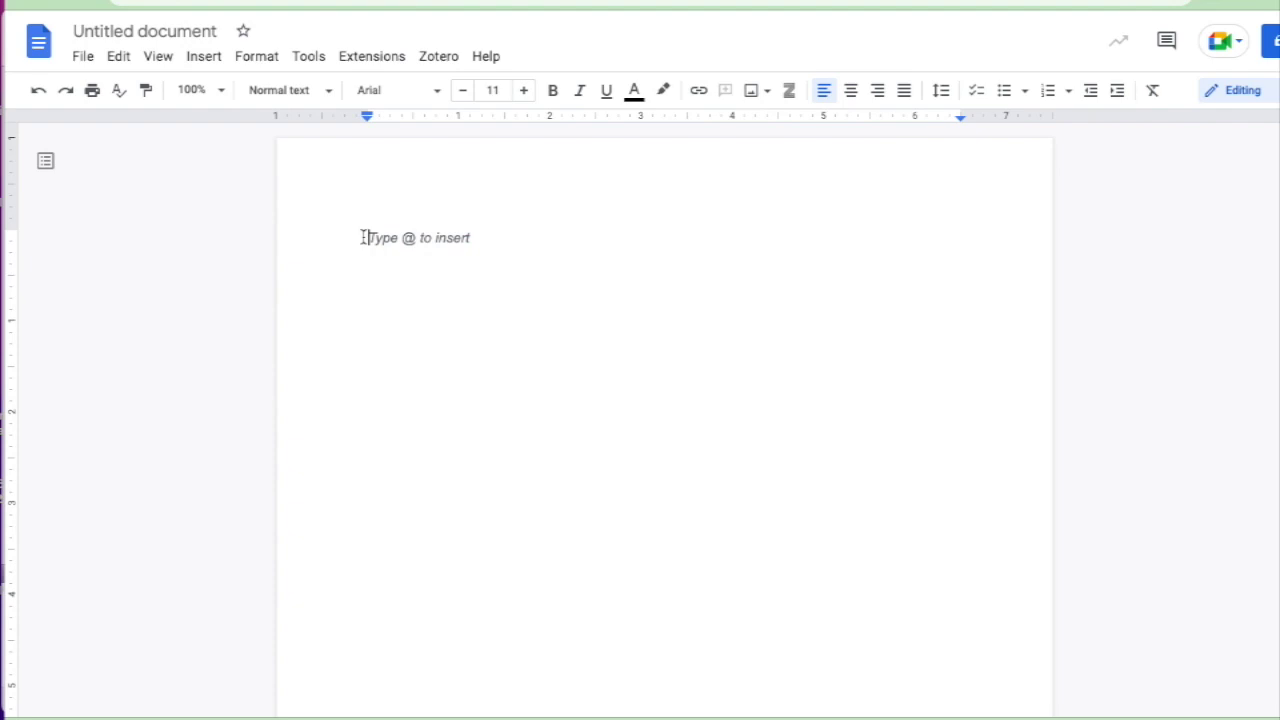
{"action": "type", "text": "Smith, Joseph, and Josephine Smith. Joseph and Josephine Smith Interview. Interview by Justin Nystrom. Audiorecording, transcript, November 5, 2021. The Gig Economy Collection. Documentary and Oral History Studio, Loyola University New Orleans."}
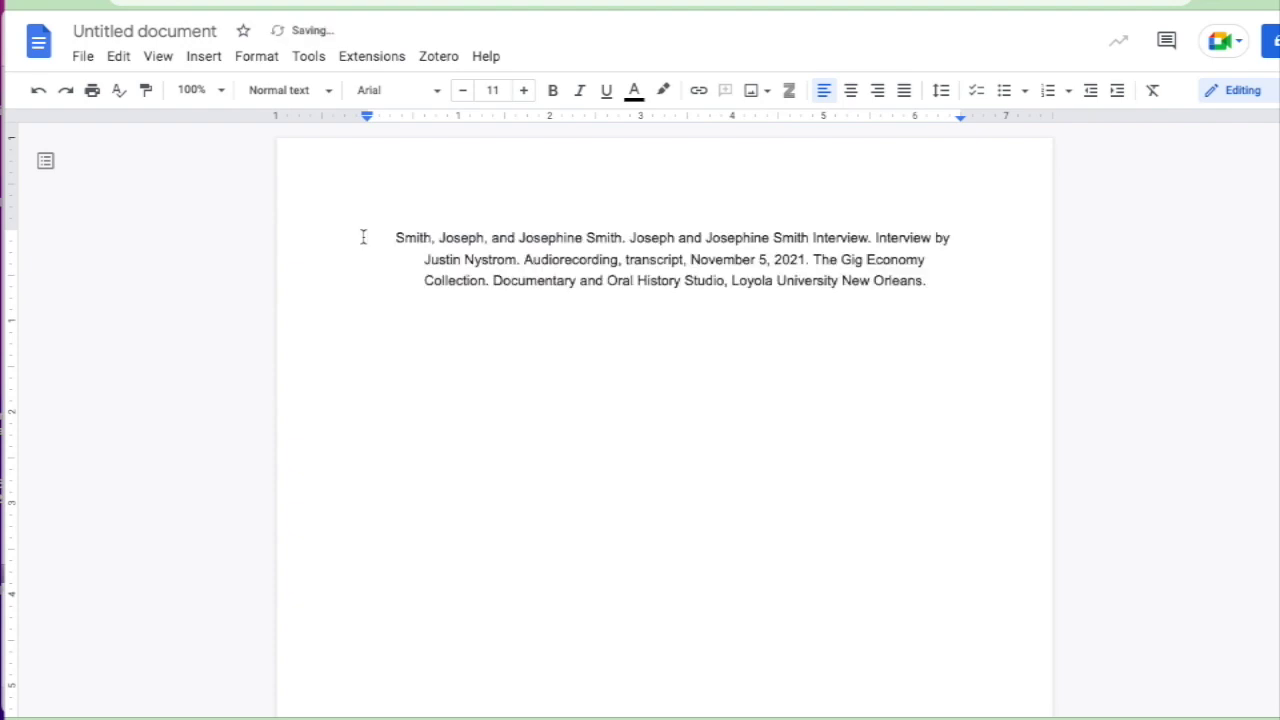